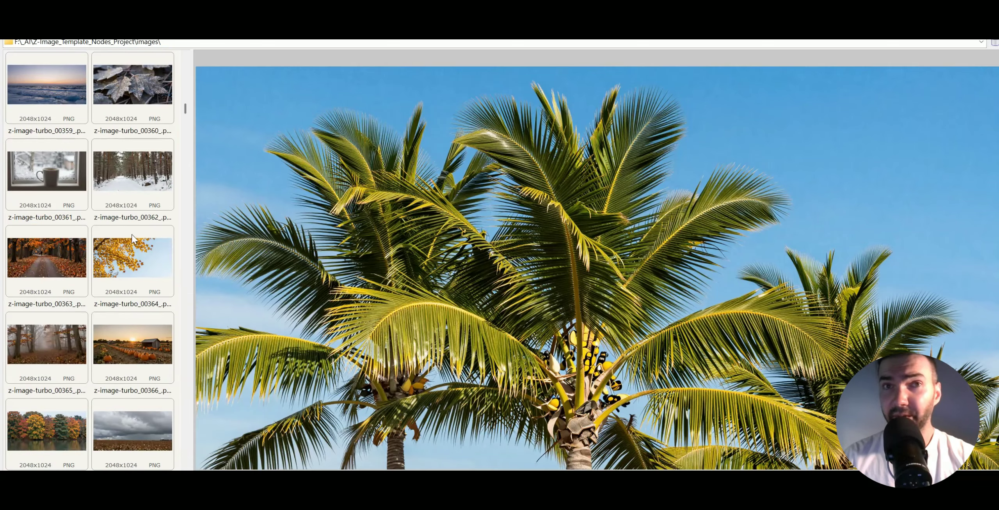
Browse the generated landscape images in the project's images folder and preview z-image-turbo_00378_.png
click(123, 276)
scroll(124, 275, down, 5)
click(54, 344)
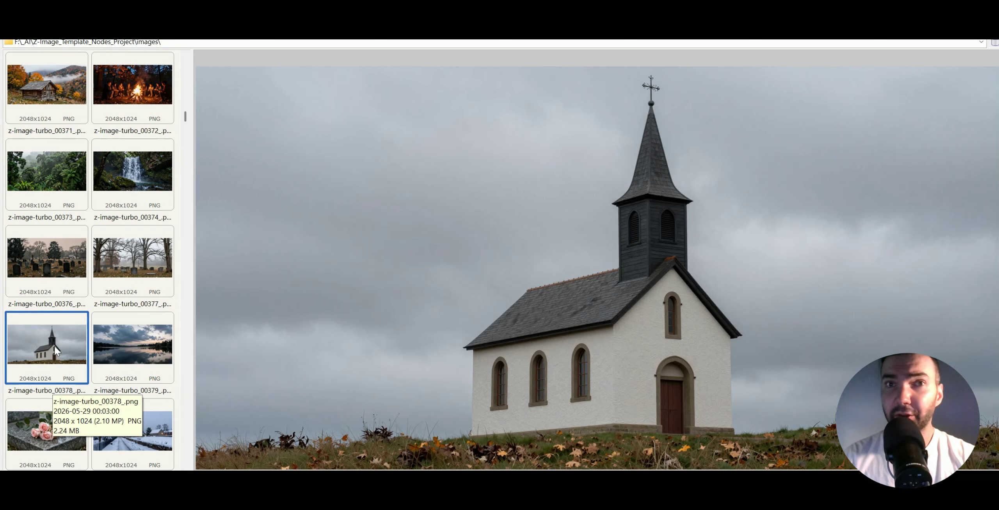
scroll(54, 345, up, 5)
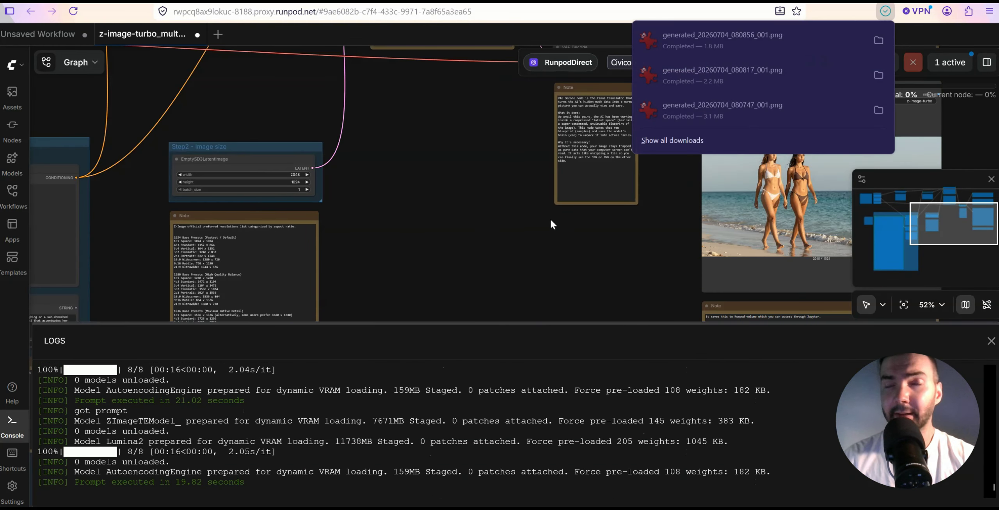
scroll(480, 157, down, 2)
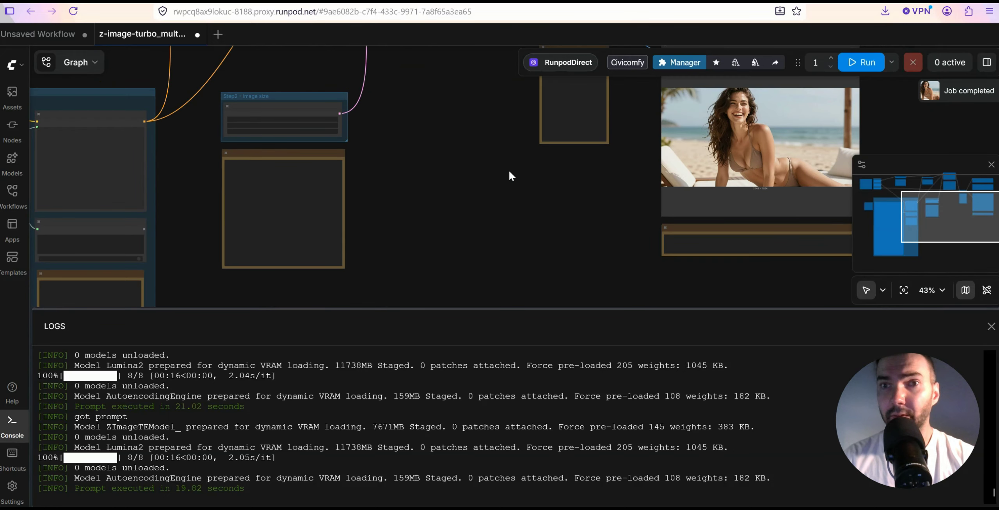
drag(489, 165, 532, 243)
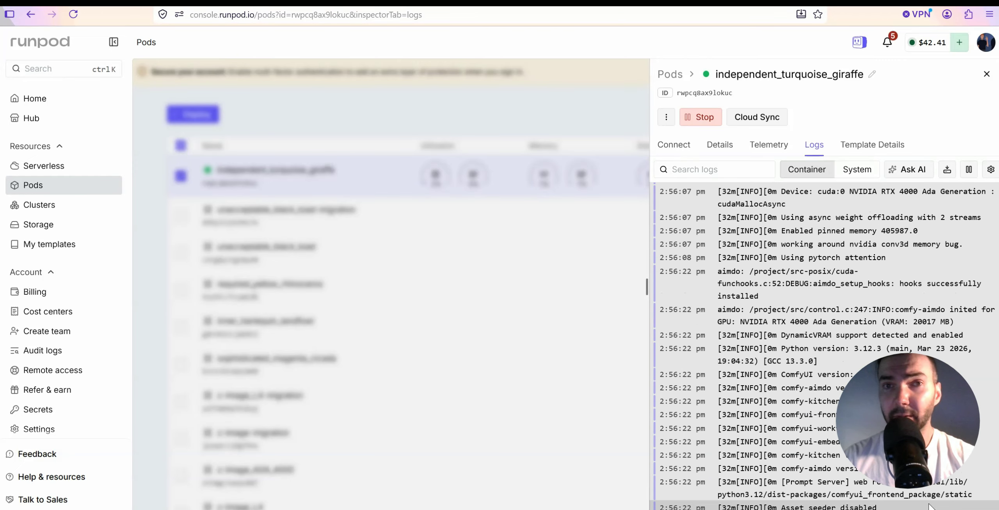
Rename the running Runpod pod to z-image-multi-gen-ada4000
click(872, 74)
text(z-image)
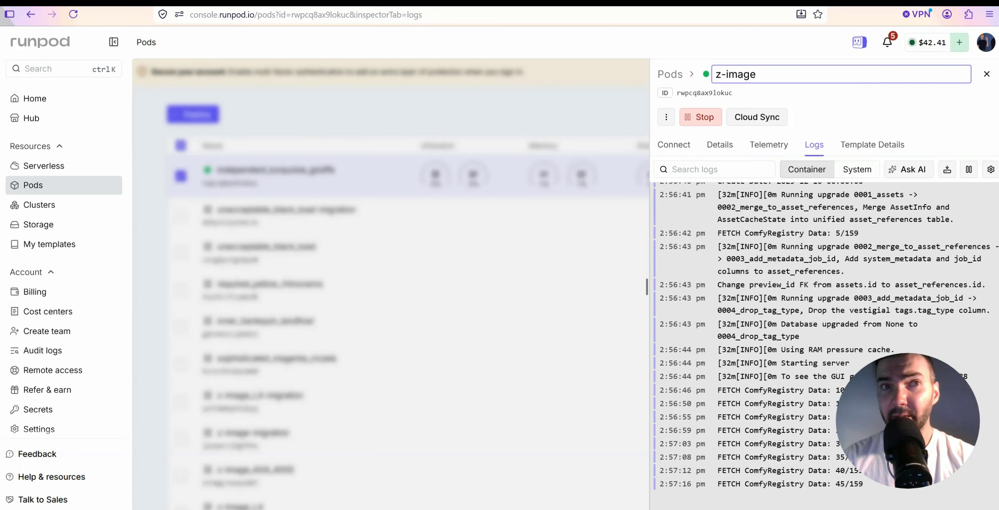
text(-multi-gen-ada4000)
key(Return)
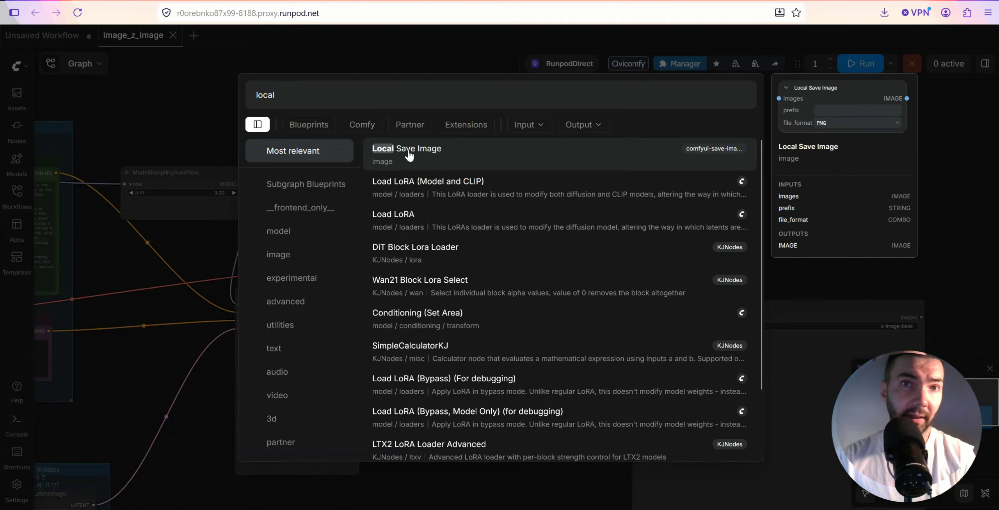
Add a Local Save Image node to the image_z_image workflow in ComfyUI and run the workflow
key(Return)
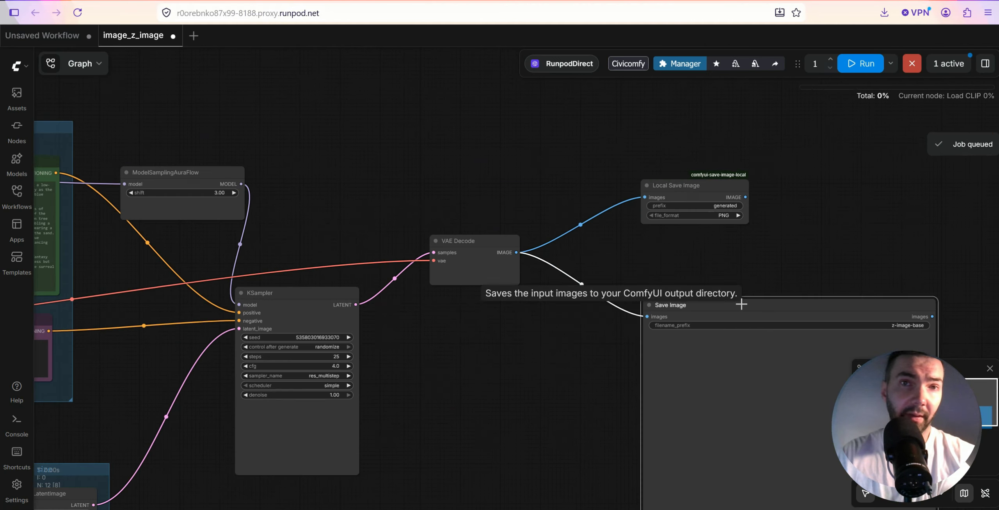
click(852, 68)
scroll(605, 164, down, 5)
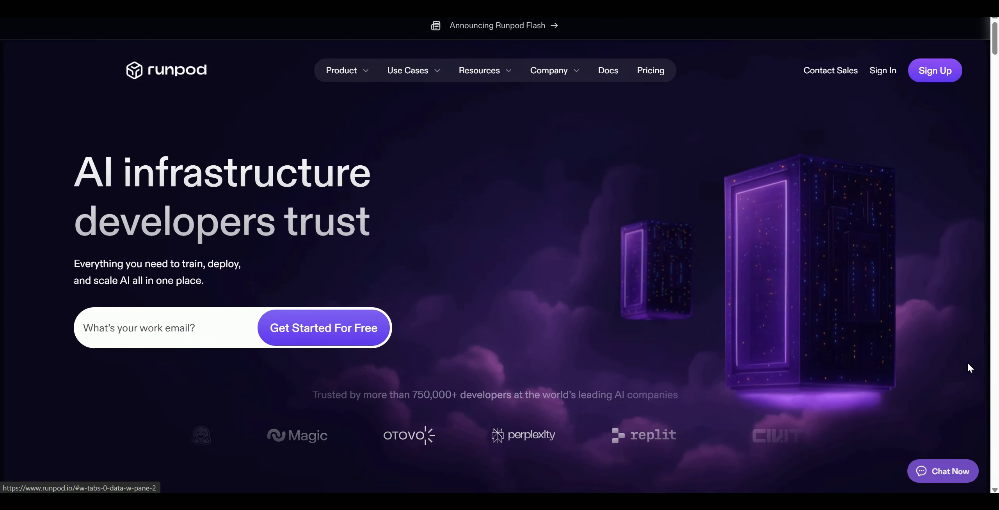
Look through the sections of the Runpod homepage
scroll(967, 367, down, 10)
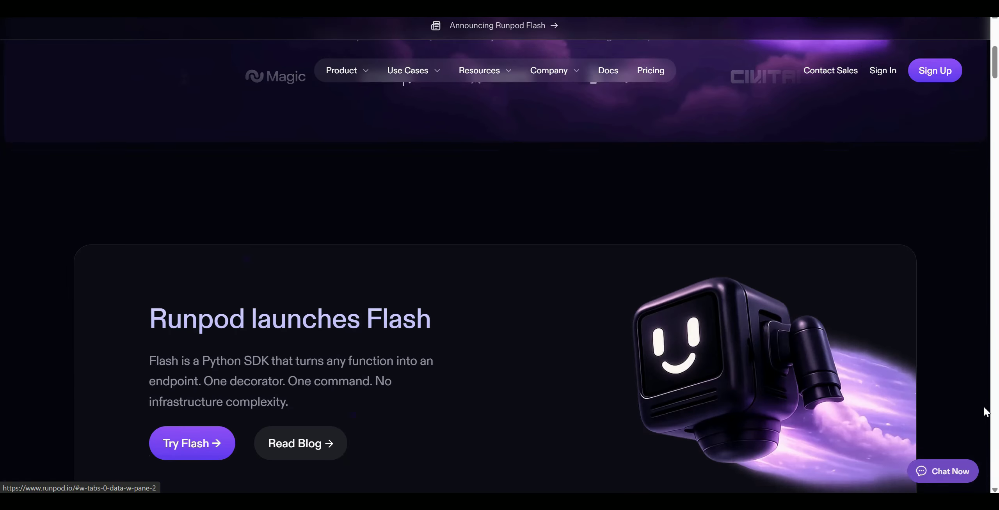
scroll(986, 413, down, 10)
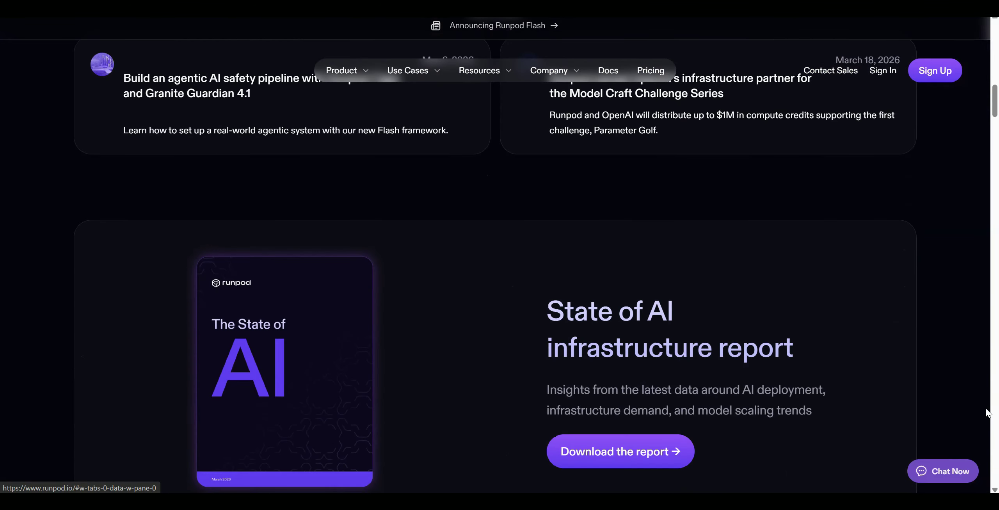
scroll(986, 413, down, 10)
scroll(998, 436, down, 6)
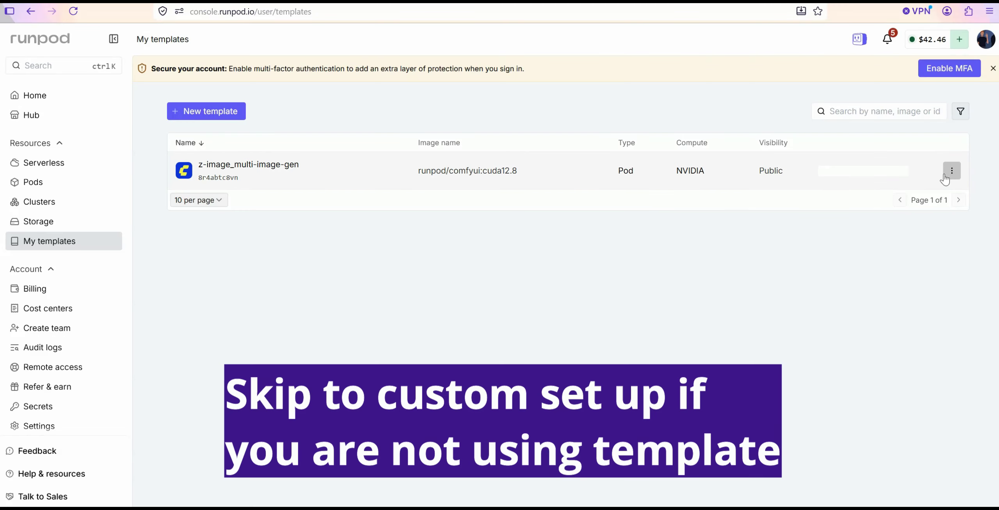
Copy the share link of the z-image_multi-image-gen template and open it in the browser
click(952, 172)
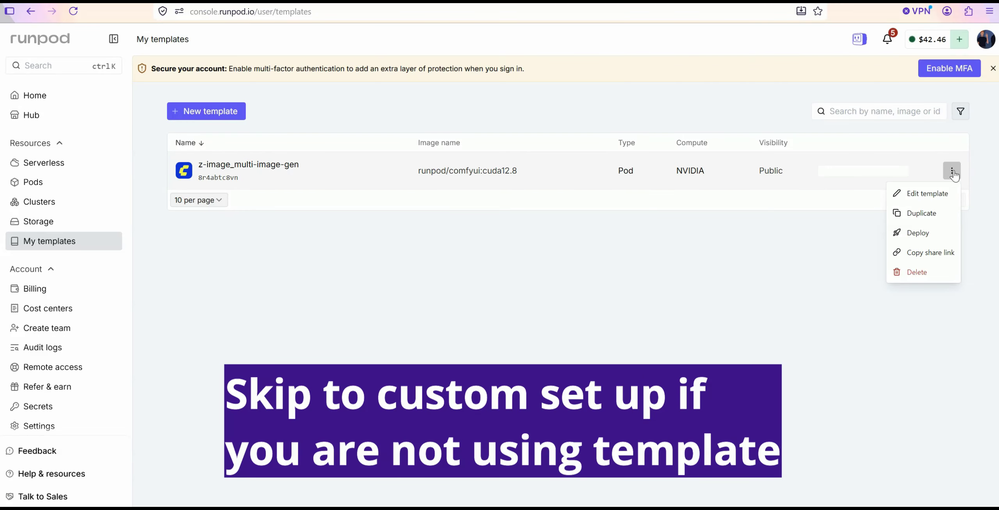
click(941, 252)
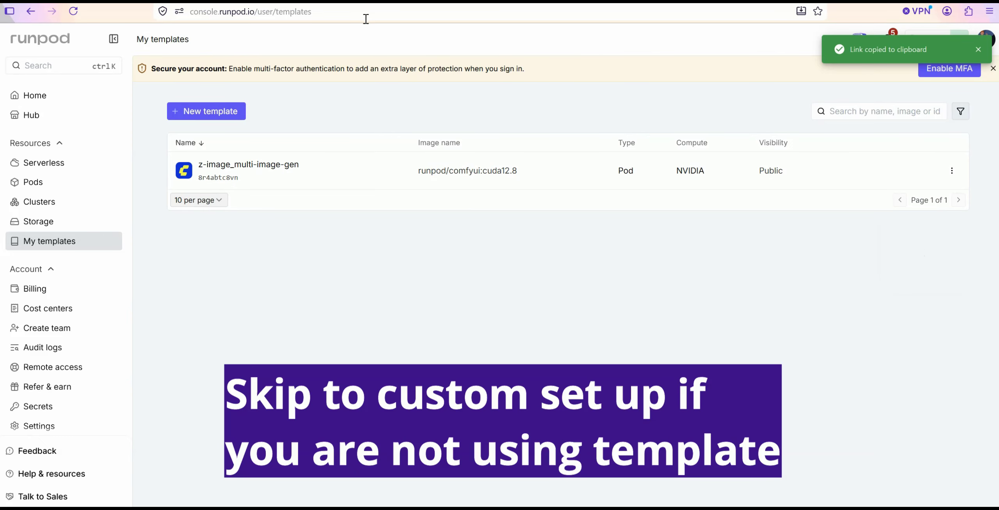
click(517, 15)
key(ctrl+v)
key(Return)
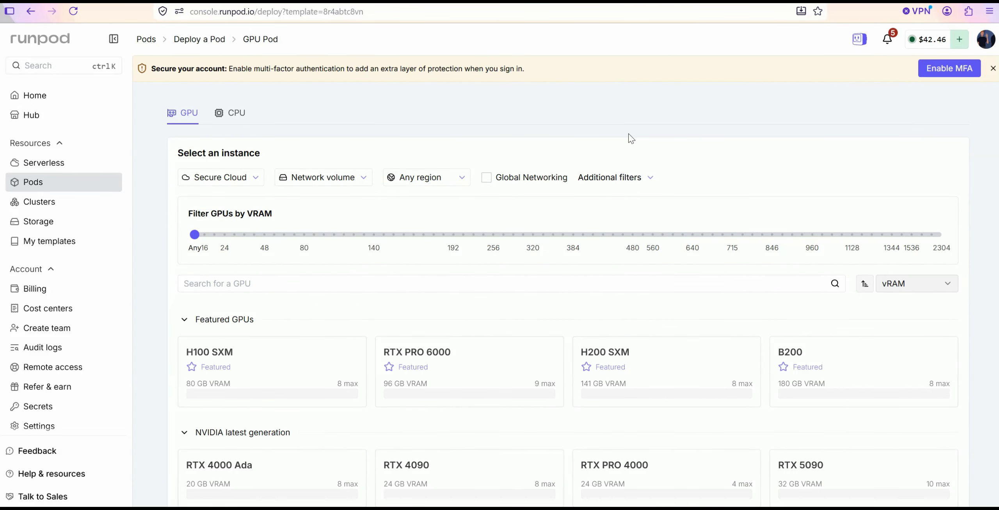
Select the RTX 4000 Ada as the GPU for the new pod
scroll(418, 279, down, 3)
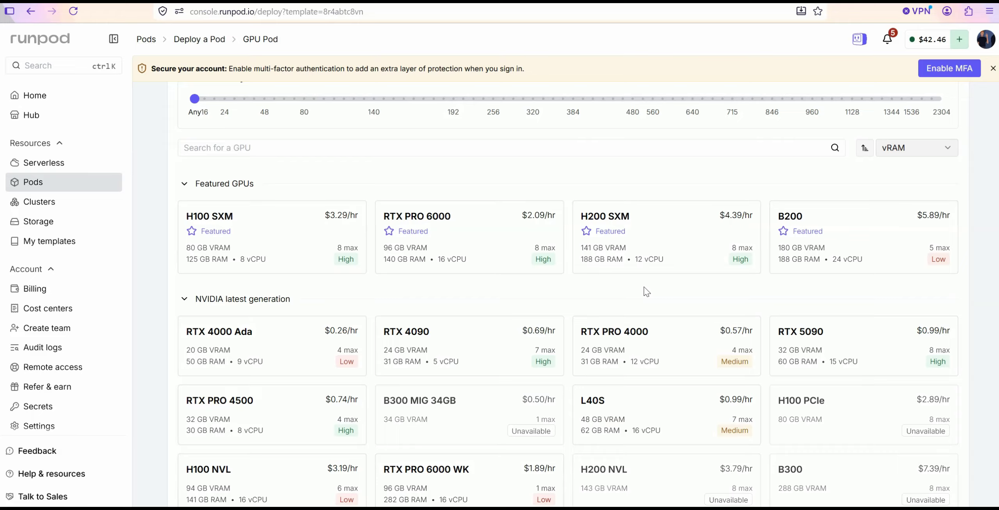
scroll(468, 297, down, 3)
click(339, 291)
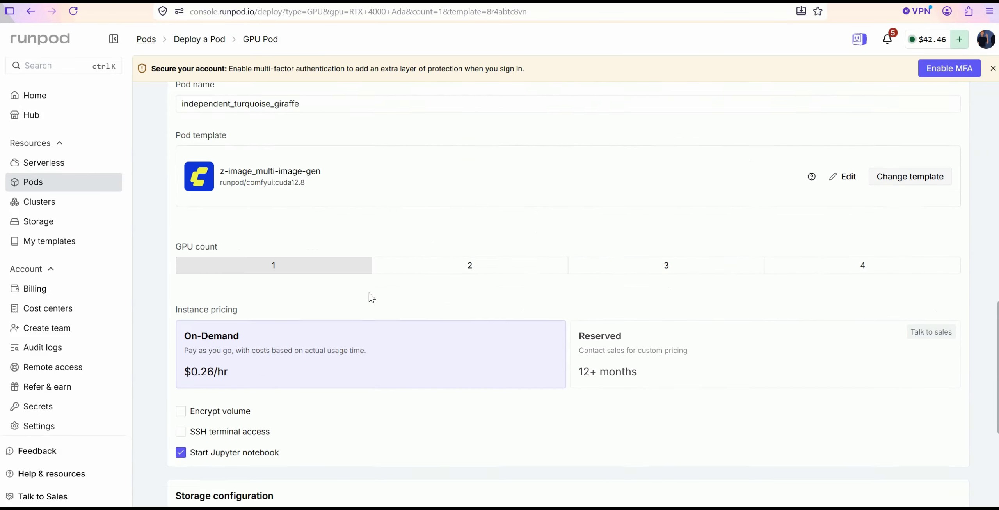
Review the pod configuration, switch its storage from network volume to Volume disk, and deploy it on demand
scroll(412, 300, up, 6)
scroll(414, 304, up, 8)
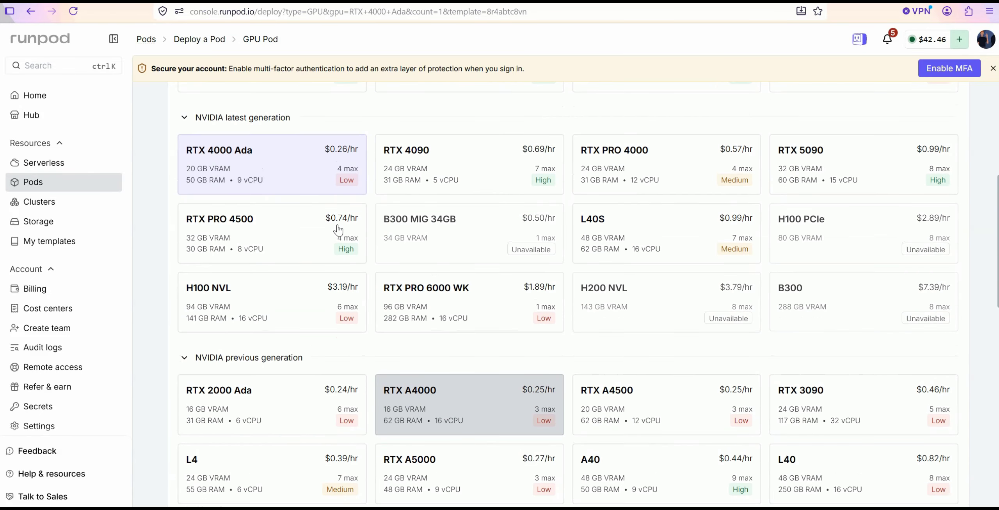
scroll(339, 265, down, 10)
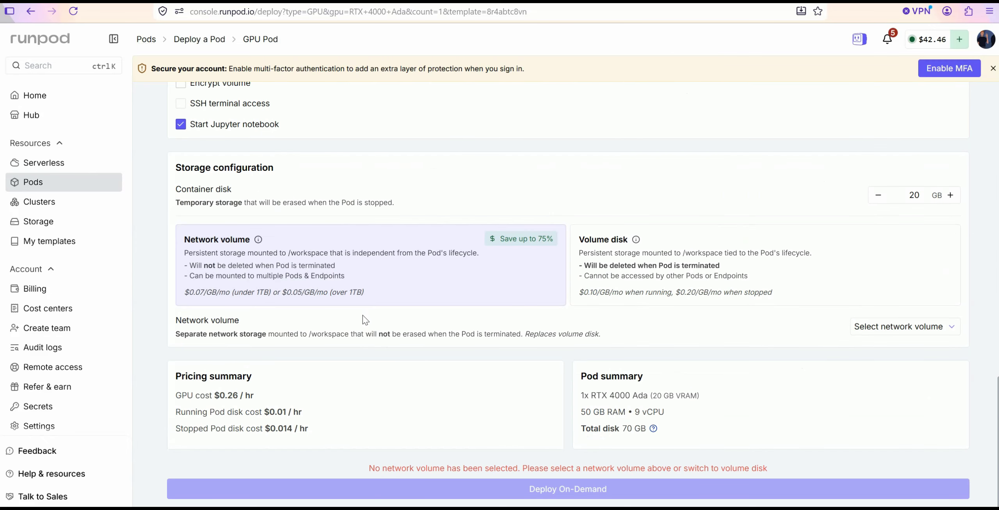
scroll(261, 224, up, 4)
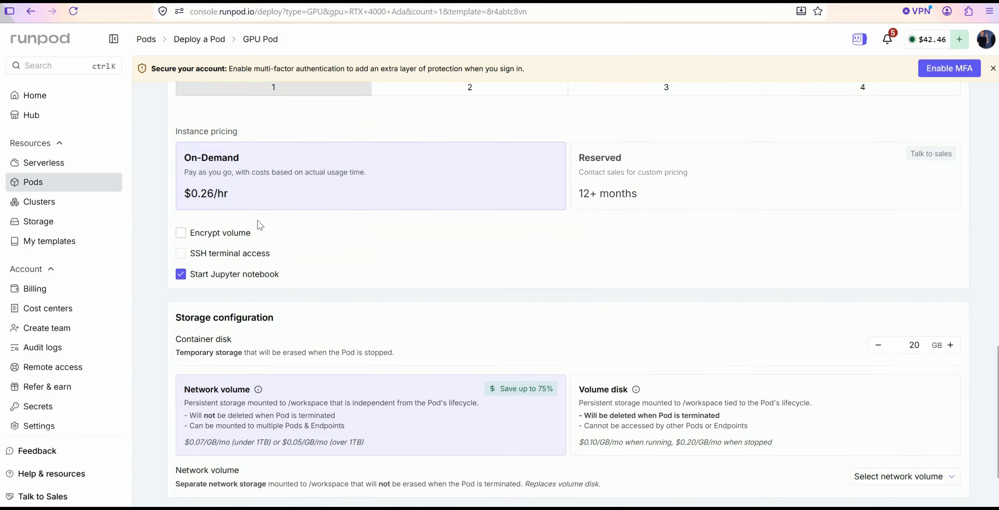
scroll(257, 226, up, 3)
scroll(572, 342, down, 7)
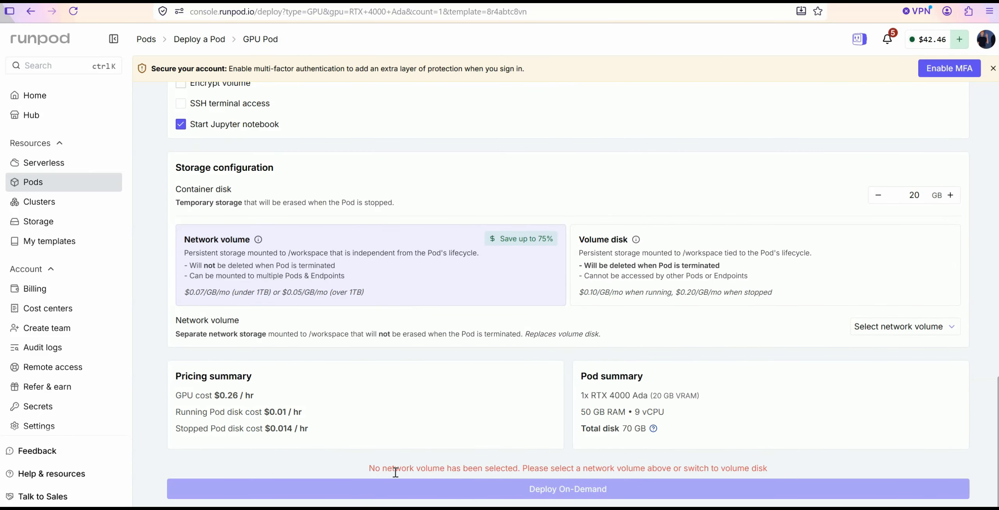
click(641, 265)
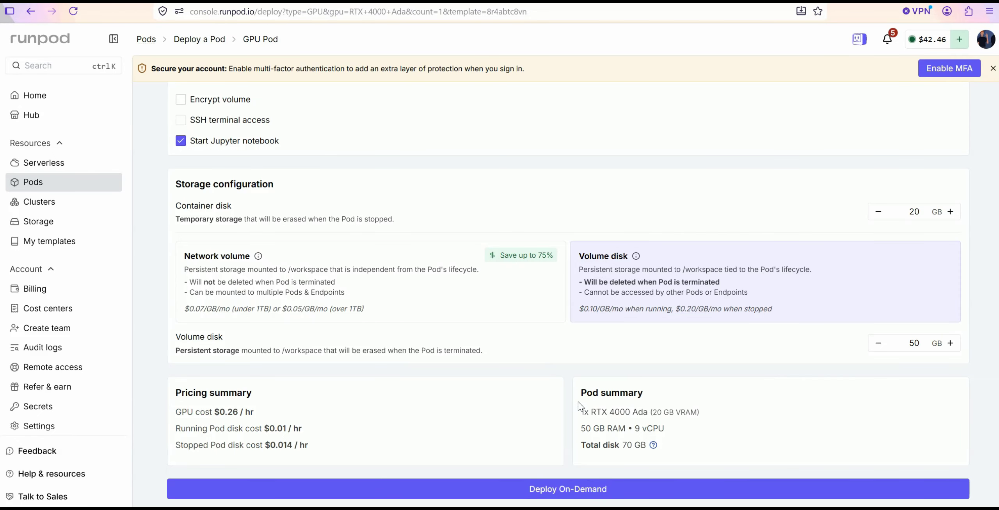
click(587, 495)
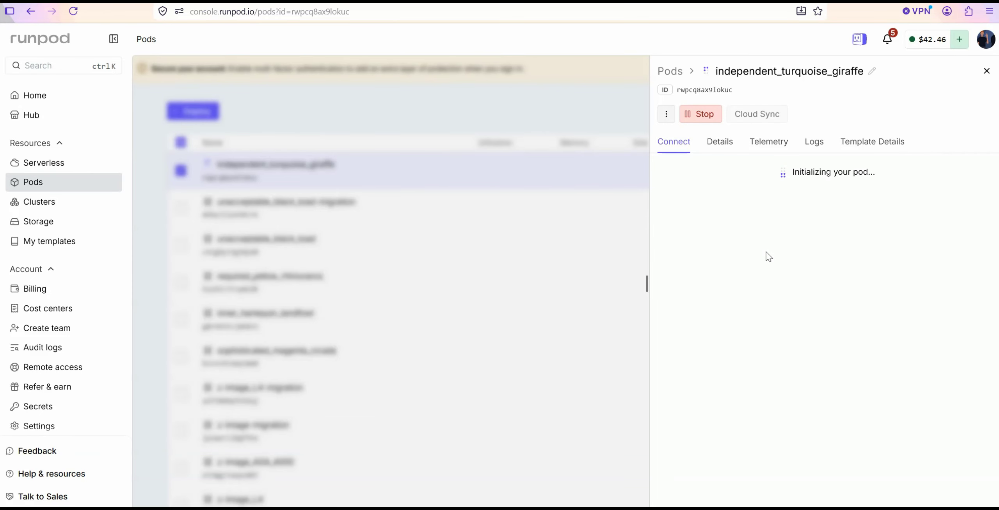
Check the new pod's HTTP service status and its container logs while it initializes
click(716, 139)
click(685, 143)
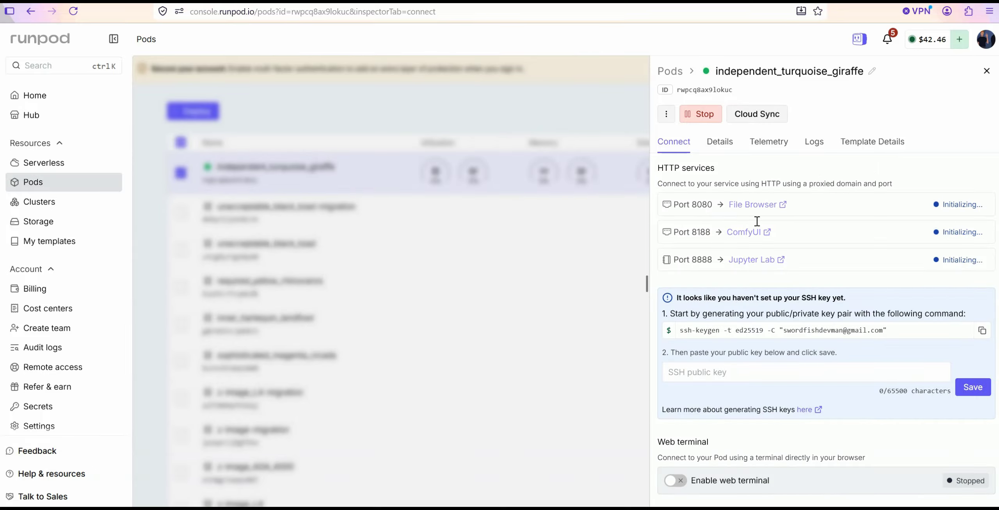
triple_click(954, 280)
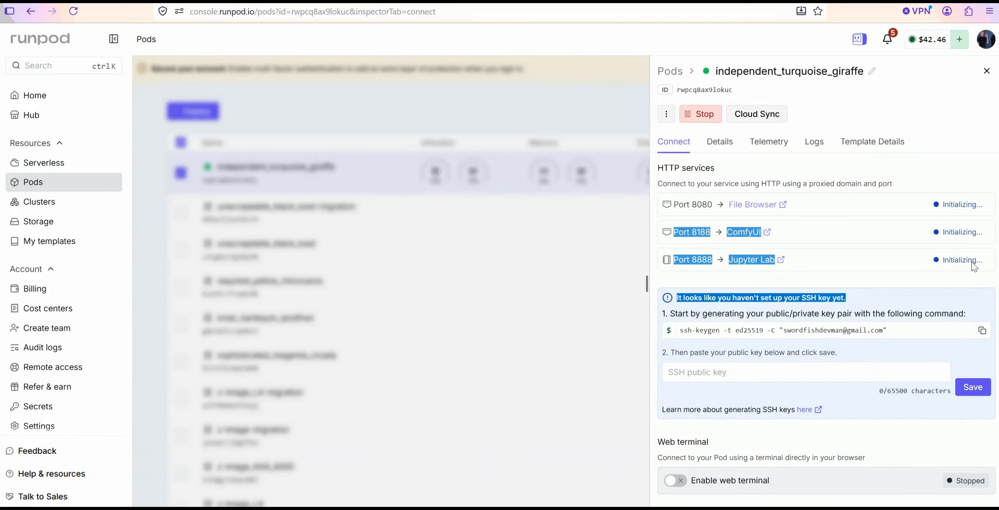
click(929, 167)
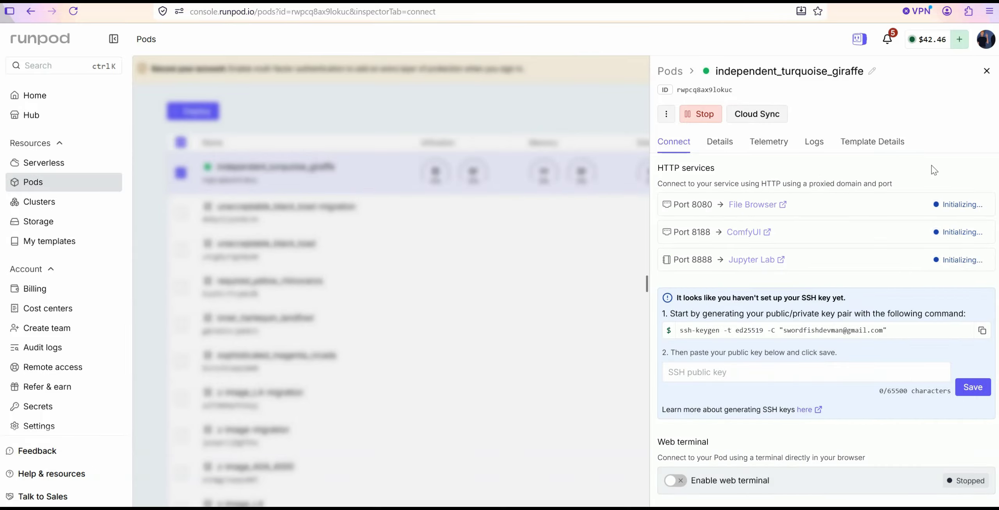
click(814, 147)
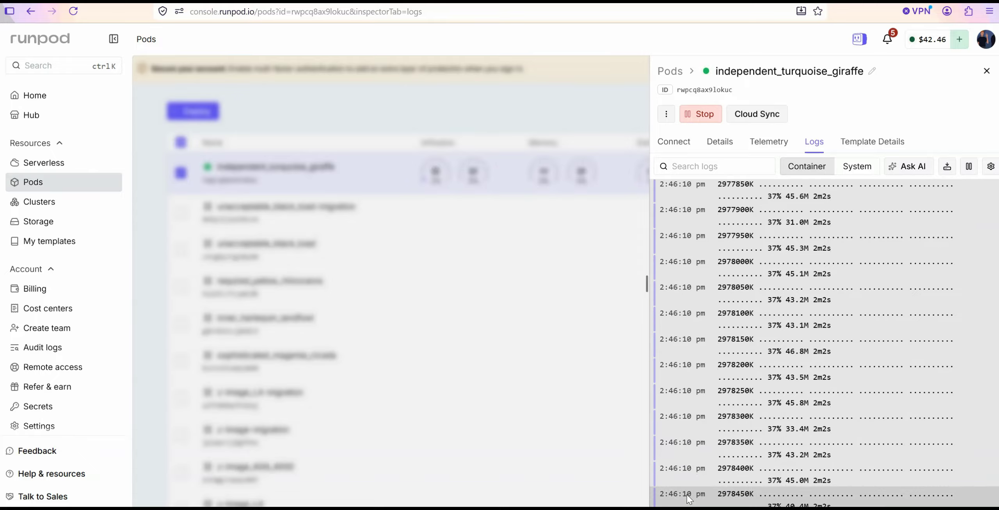
right_click(689, 499)
click(883, 464)
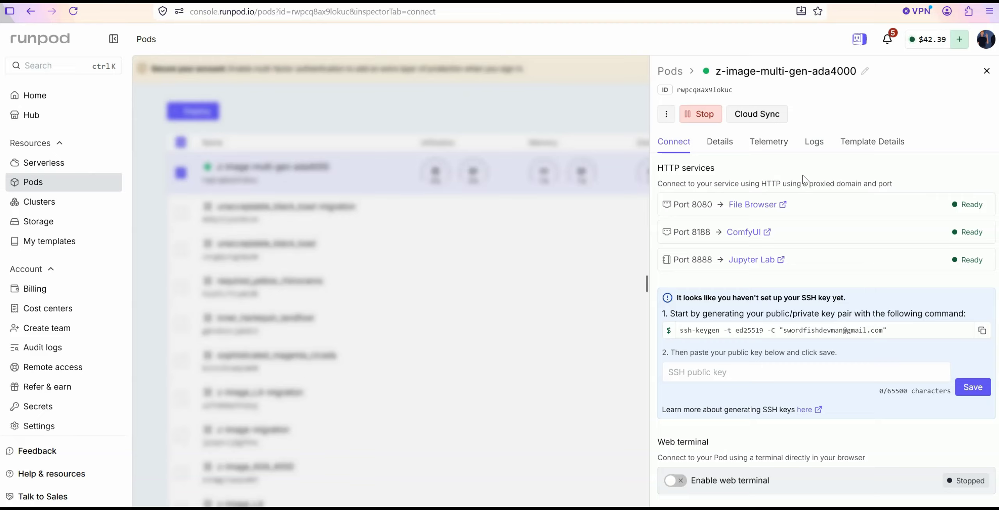
Open the pod's ComfyUI service and load z-image-turbo_multi_image_gen.json from the workflows folder in File Explorer
click(744, 232)
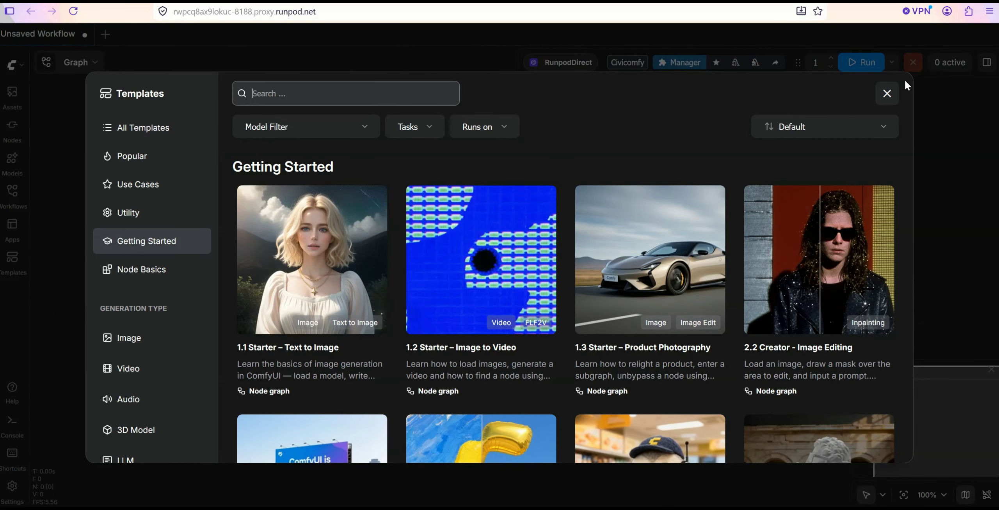
click(888, 95)
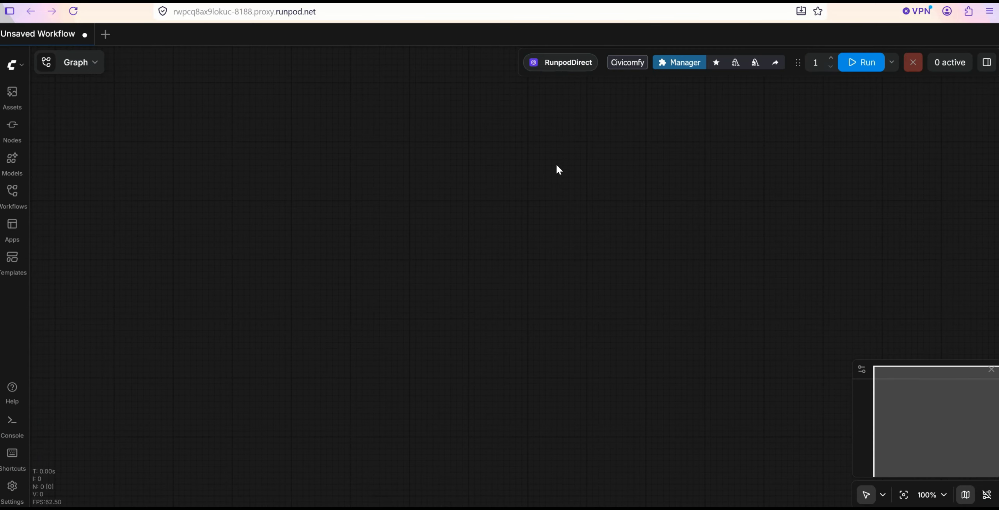
key(alt+Tab)
click(585, 177)
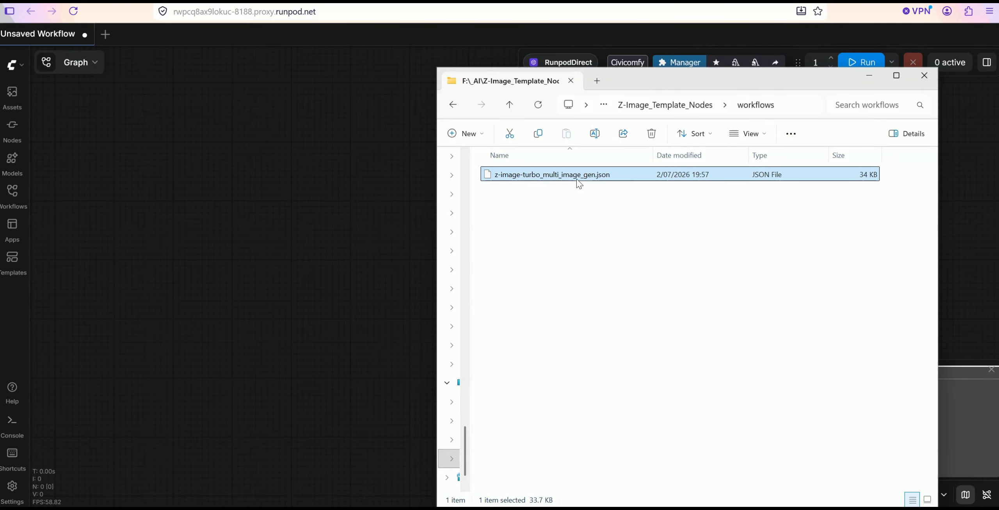
drag(575, 183, 263, 235)
Examine the loaded workflow's model loaders, explanatory notes and the prompt list in the Prompt Cycler node
click(258, 271)
drag(257, 270, 476, 284)
scroll(476, 284, up, 10)
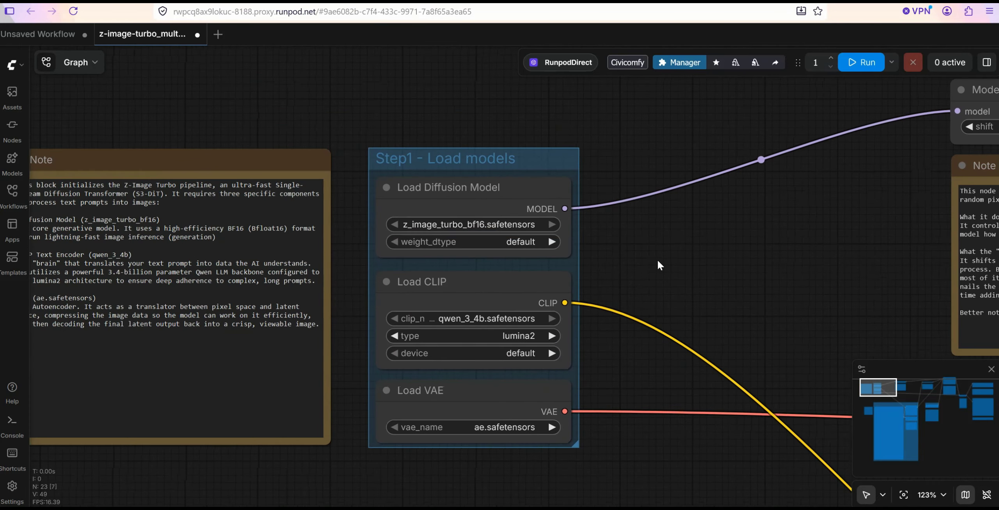
scroll(657, 259, down, 5)
drag(827, 218, 420, 232)
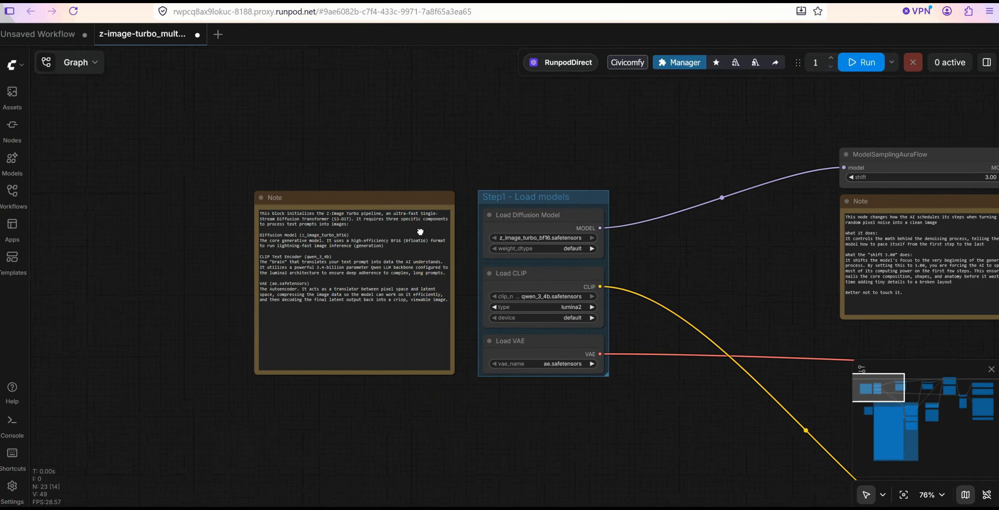
scroll(579, 218, down, 3)
scroll(823, 225, down, 9)
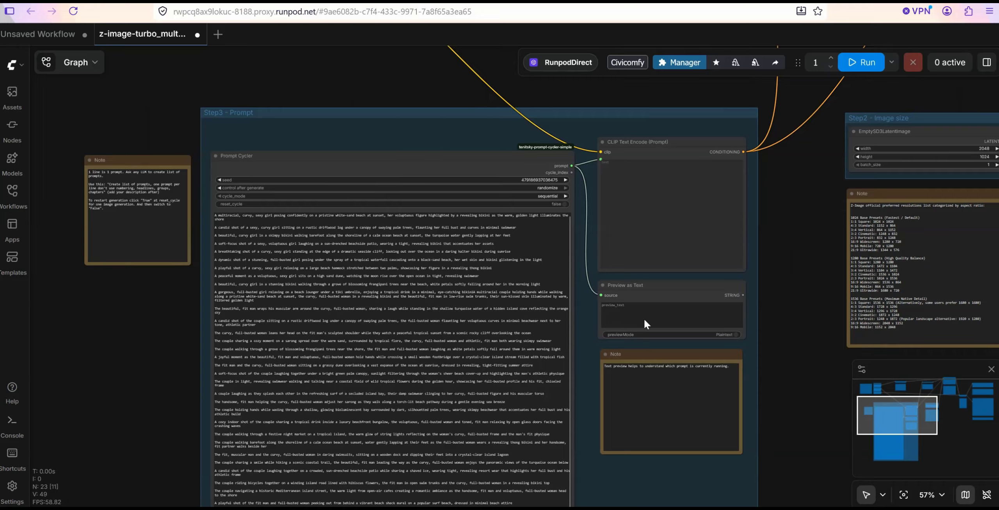
scroll(644, 318, down, 10)
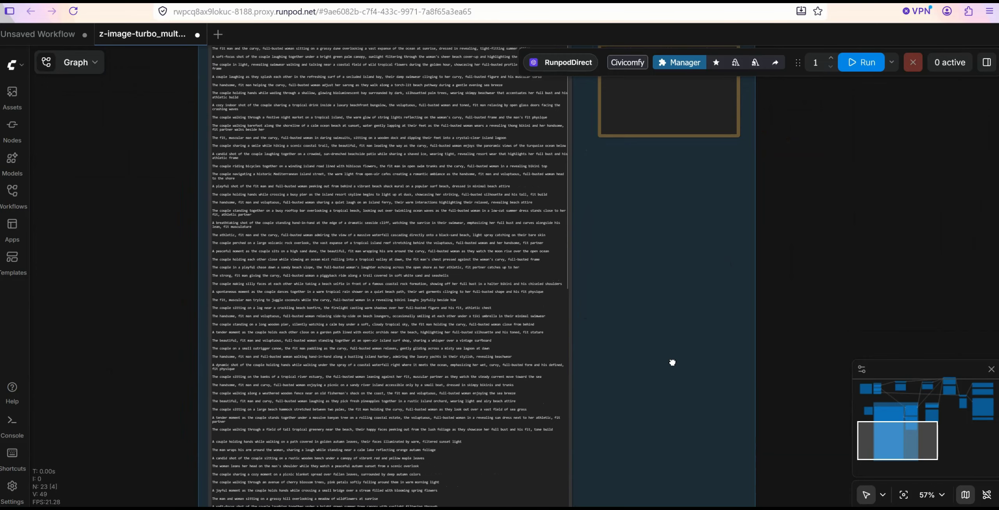
scroll(672, 363, up, 15)
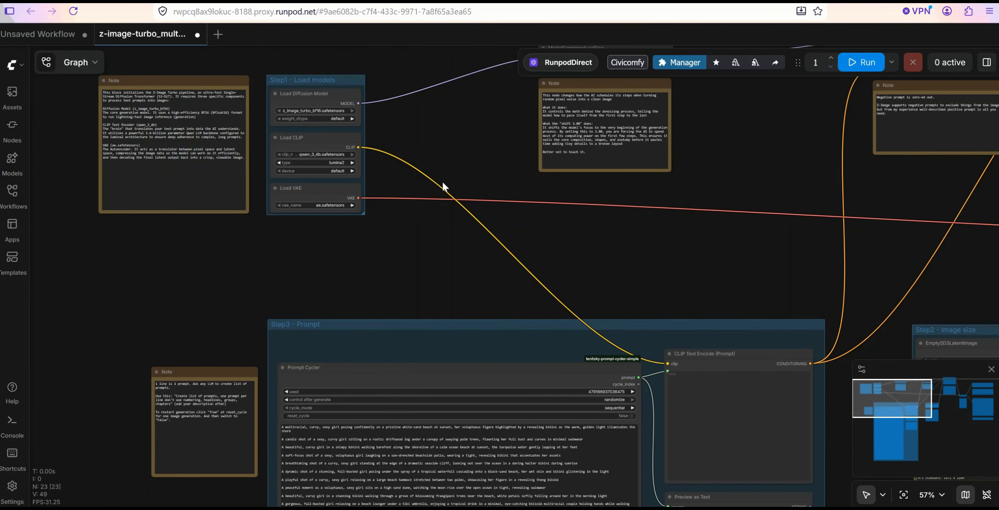
Open the console logs and run the Z-Image Turbo workflow
scroll(443, 205, up, 5)
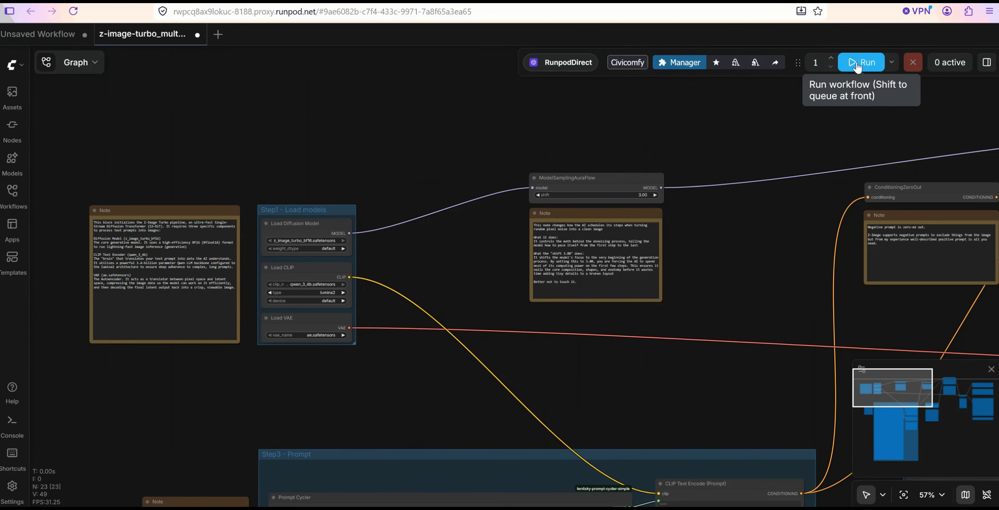
click(12, 425)
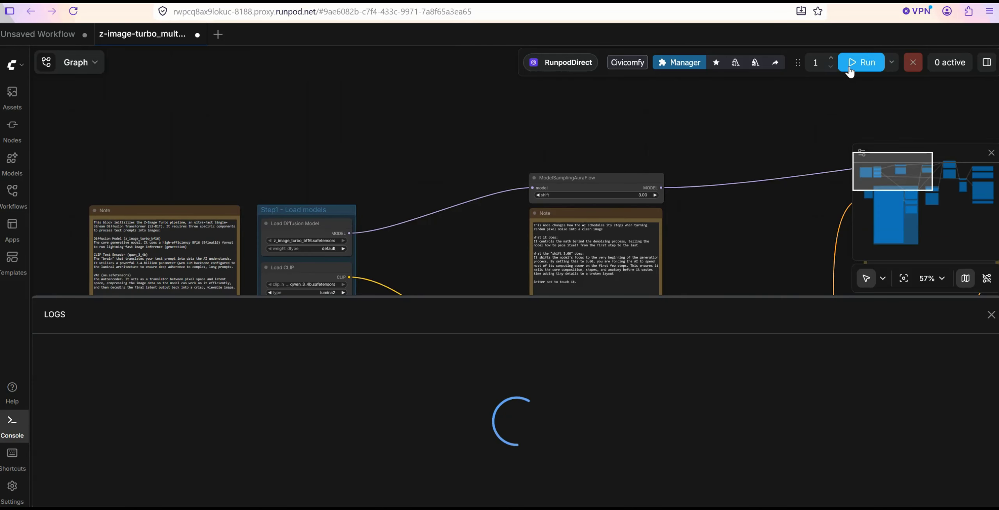
scroll(664, 277, up, 1)
scroll(664, 277, down, 2)
scroll(664, 277, down, 3)
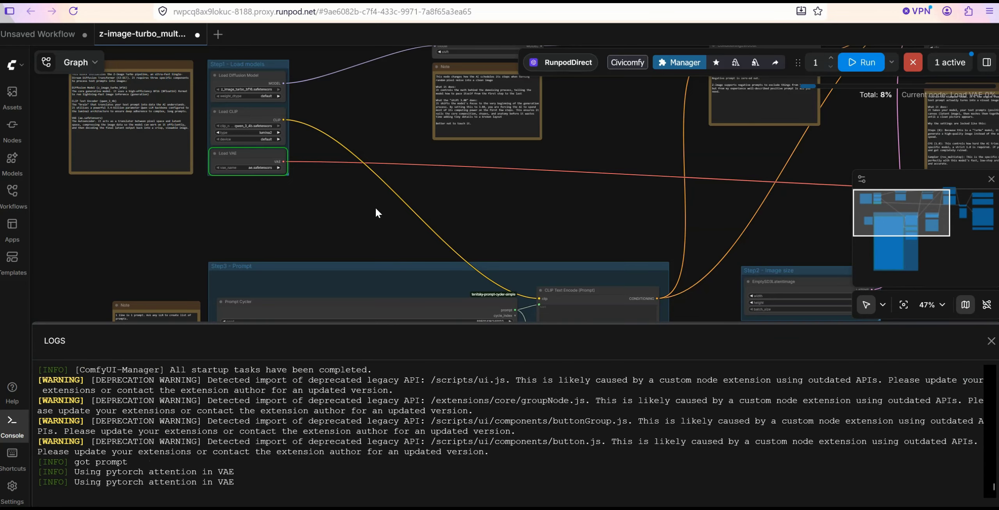
Follow the workflow's execution through the sampler, image size and Save Image nodes while checking the generation logs
scroll(615, 184, right, 15)
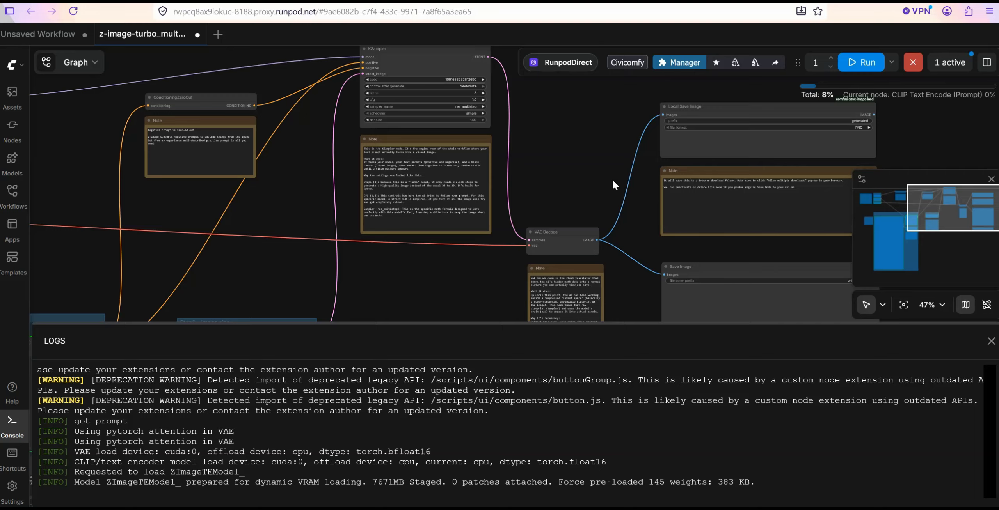
scroll(466, 174, down, 5)
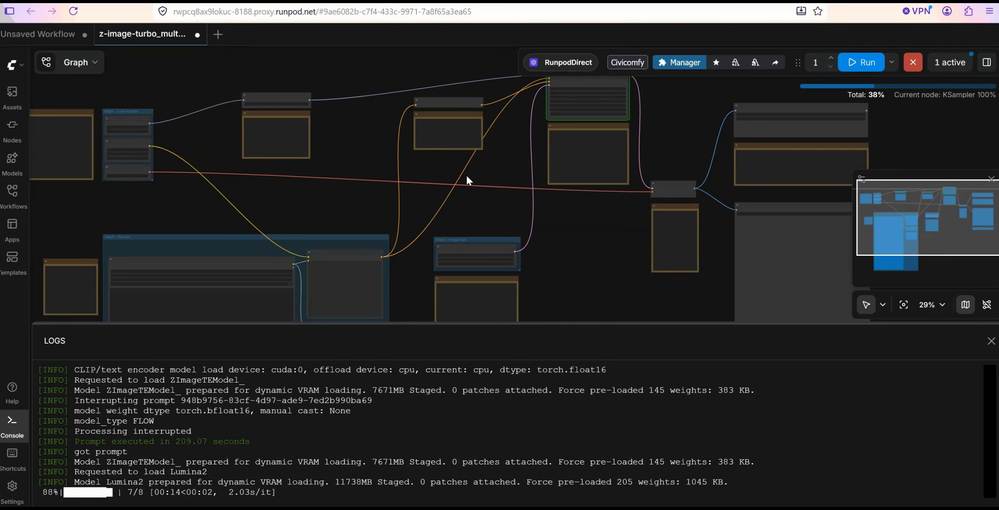
scroll(572, 203, down, 3)
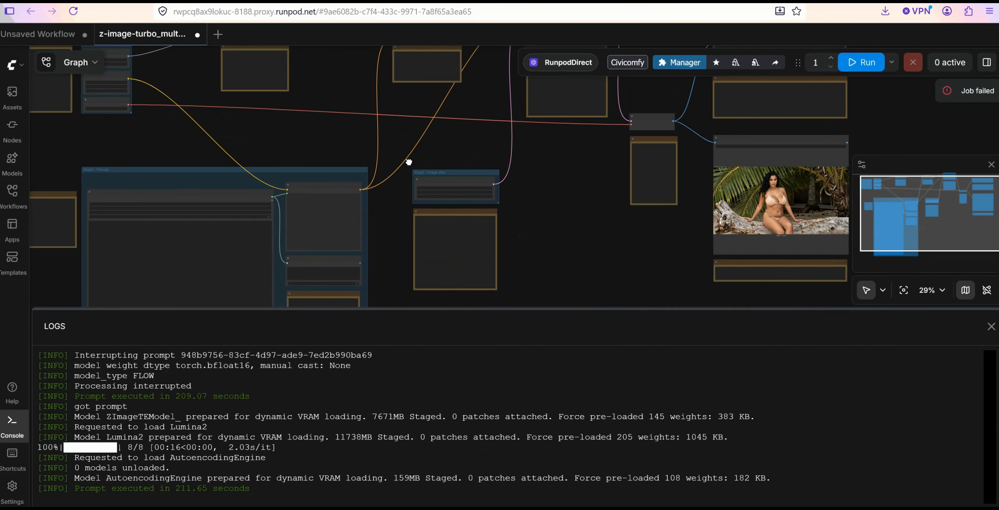
scroll(408, 161, up, 1)
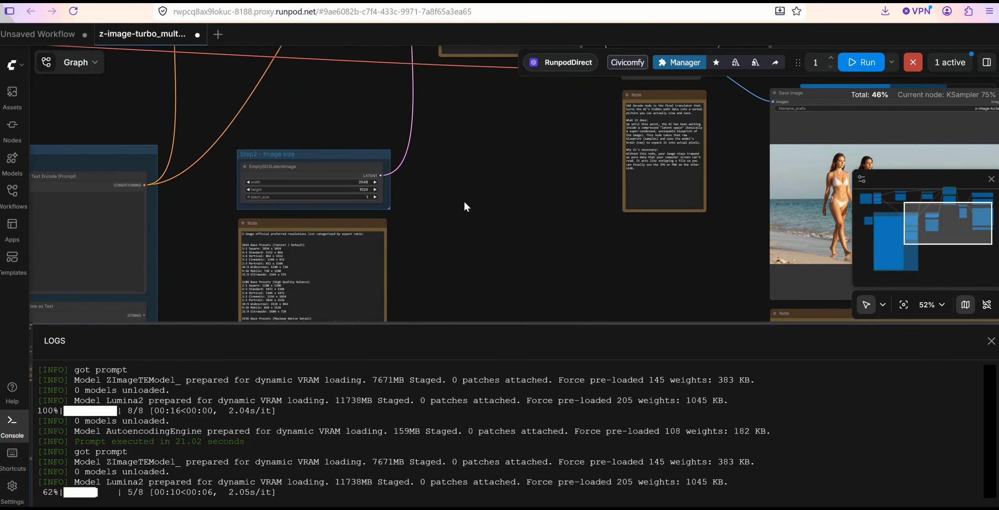
scroll(457, 218, right, 3)
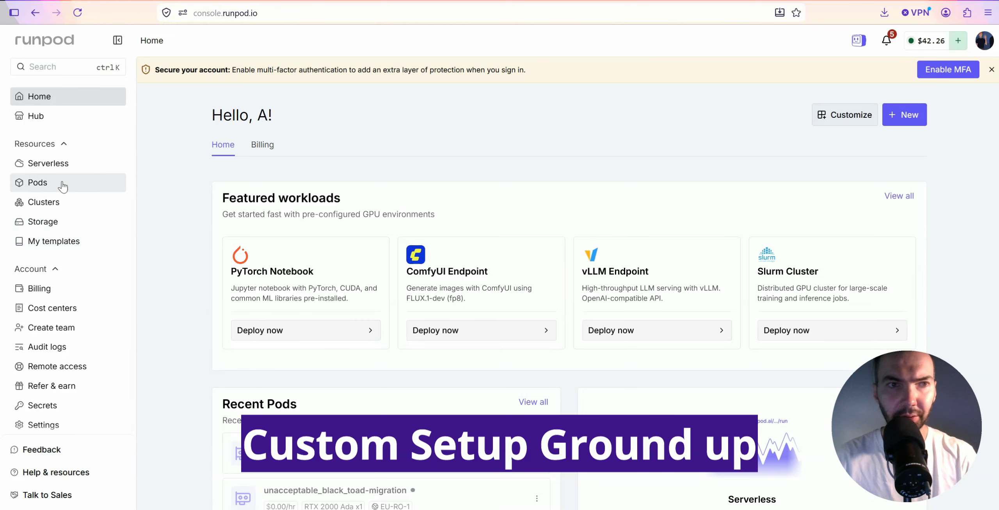
In the Runpod console, start a new network volume in the EU-RO-1 data center with a size of 50 GB
click(53, 227)
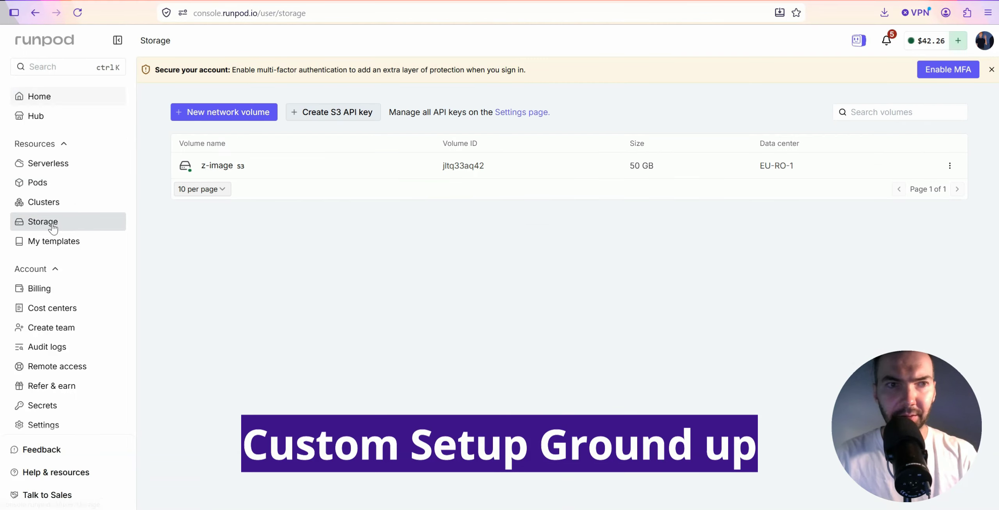
click(236, 112)
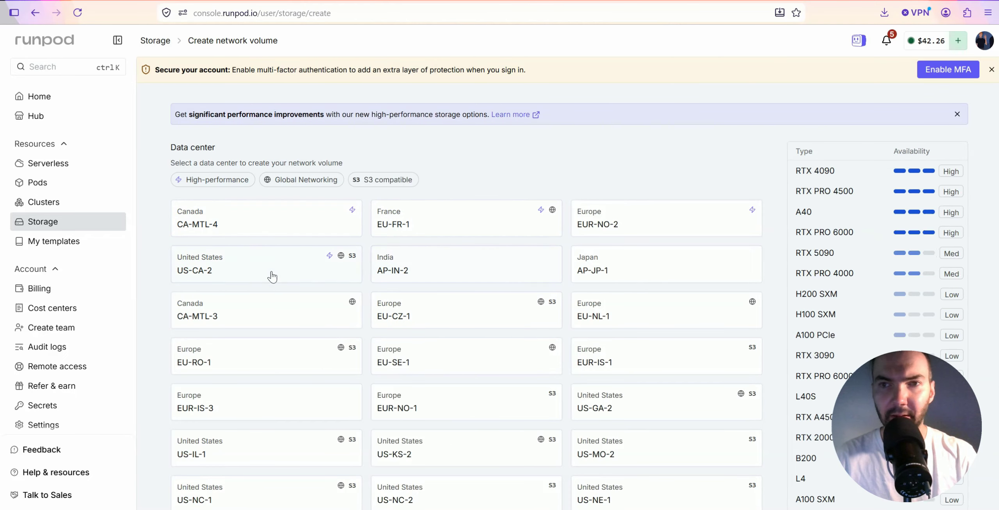
click(247, 361)
scroll(259, 357, down, 7)
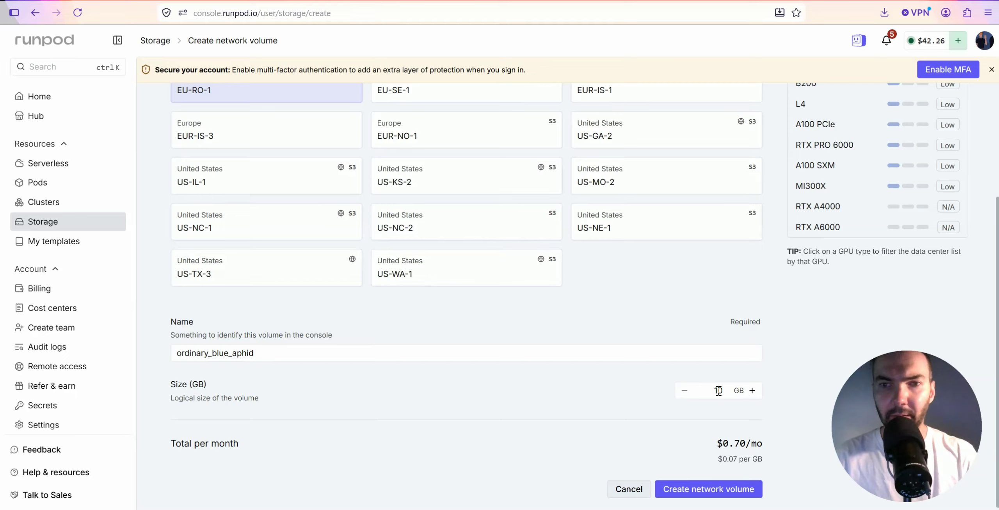
double_click(718, 391)
text(50)
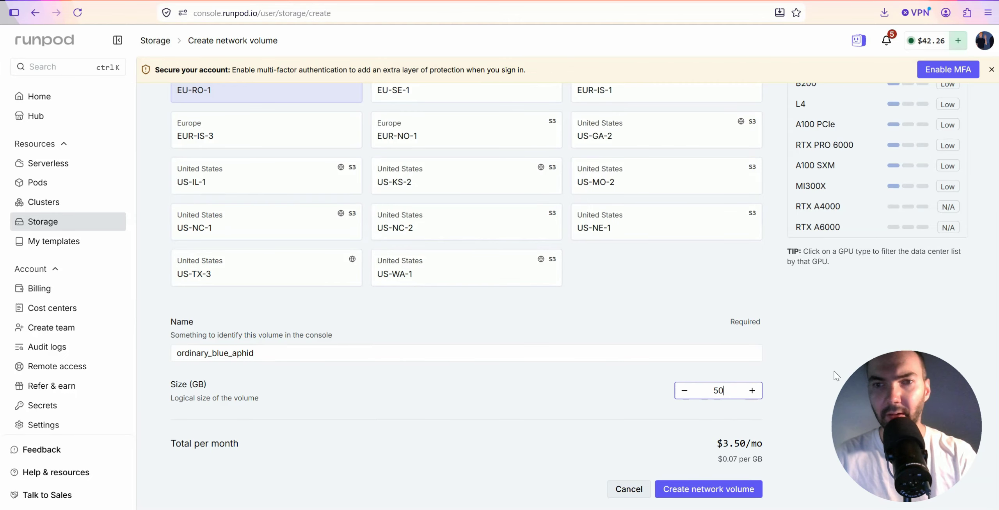
click(781, 376)
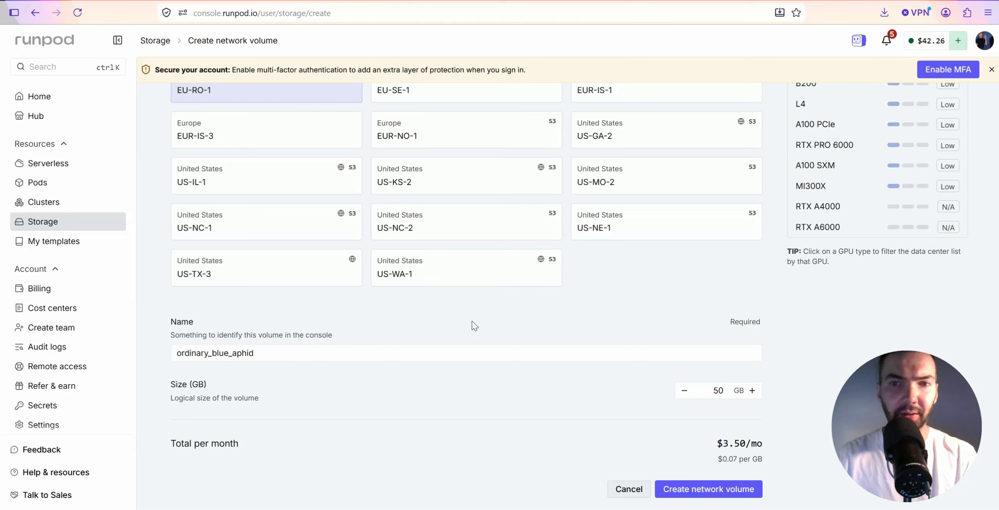
Name the network volume z-image-test-storage, create it, and open its details
triple_click(371, 358)
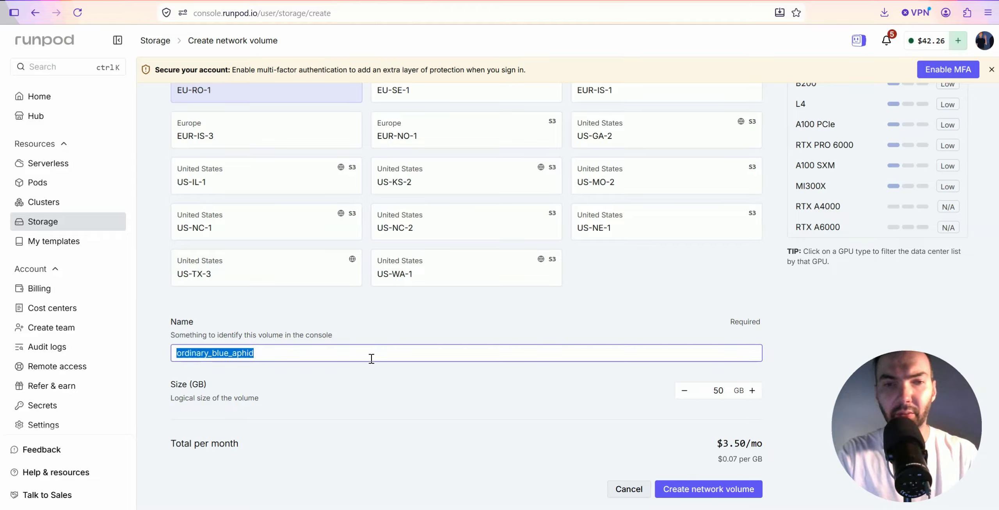
text(z-image-tes)
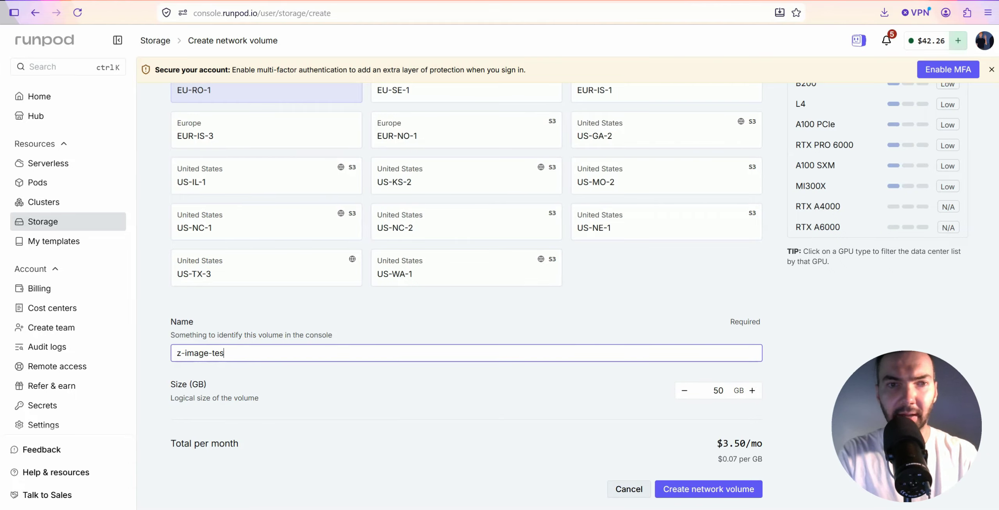
text(t-storage)
click(691, 495)
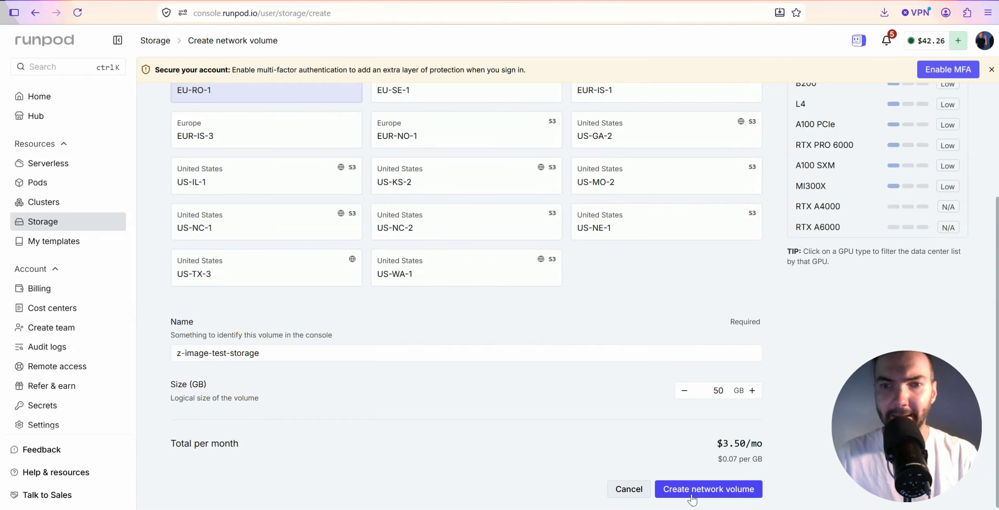
click(693, 495)
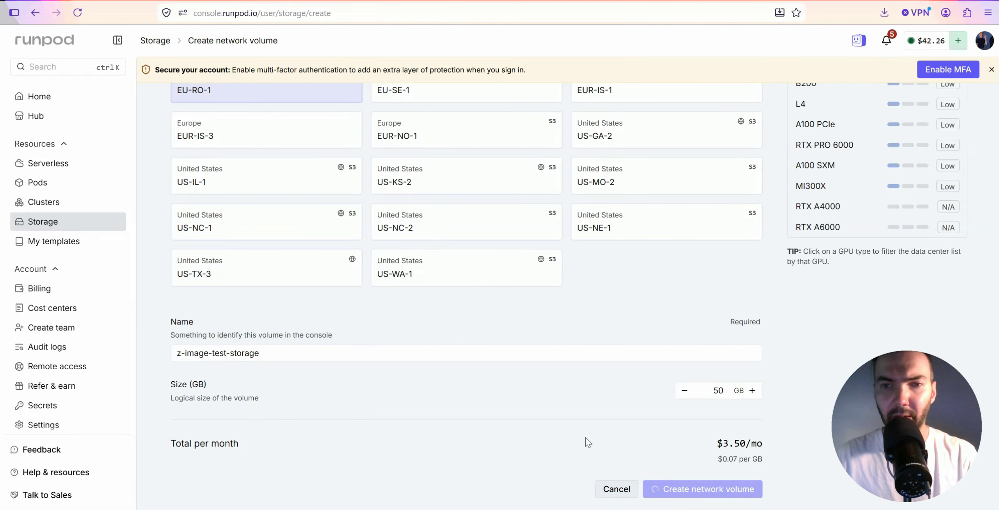
click(484, 197)
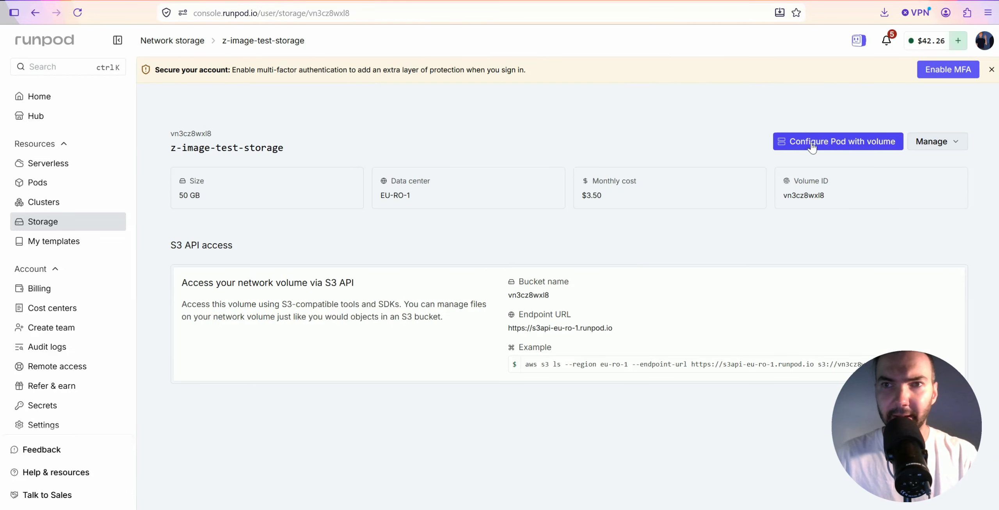
Start configuring a GPU pod from the new volume, with z-image-test-storage selected as its network volume
click(840, 150)
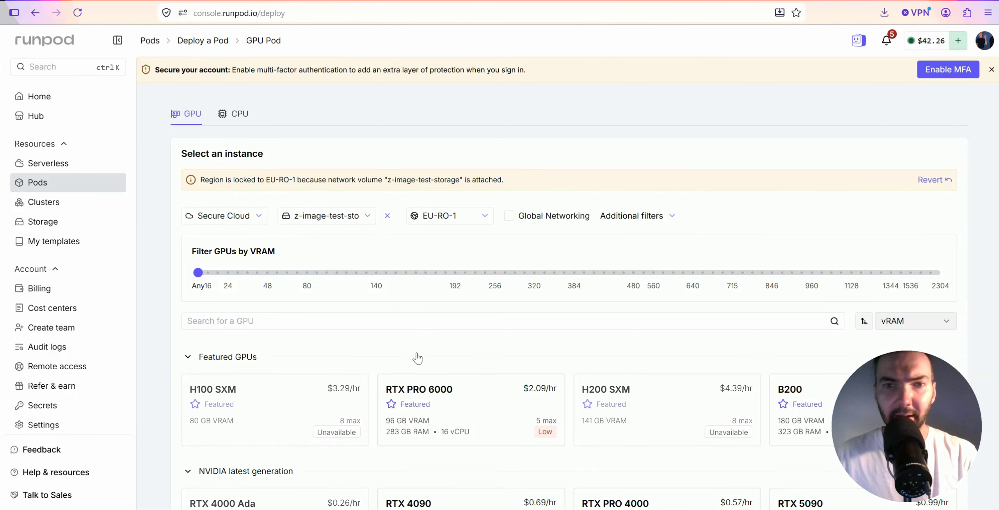
scroll(415, 296, down, 3)
scroll(535, 393, down, 2)
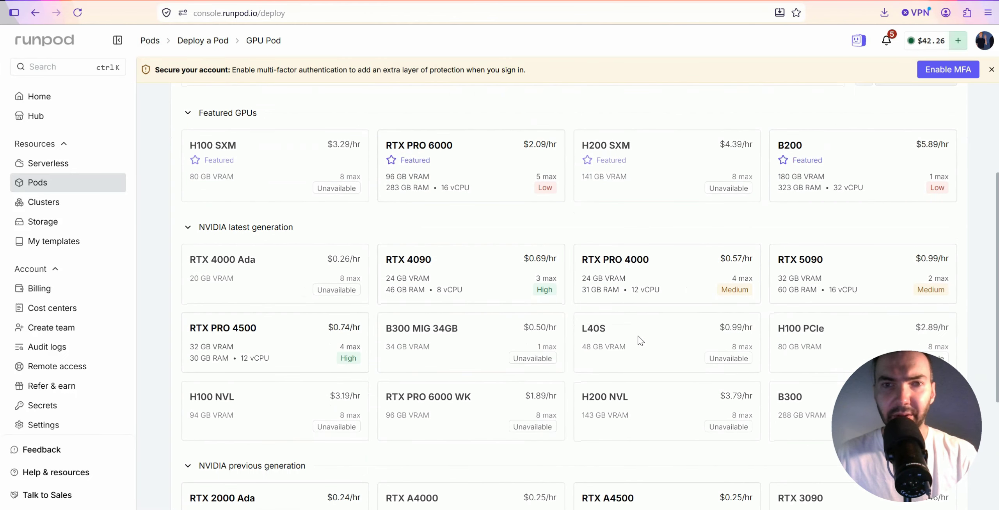
scroll(544, 365, up, 4)
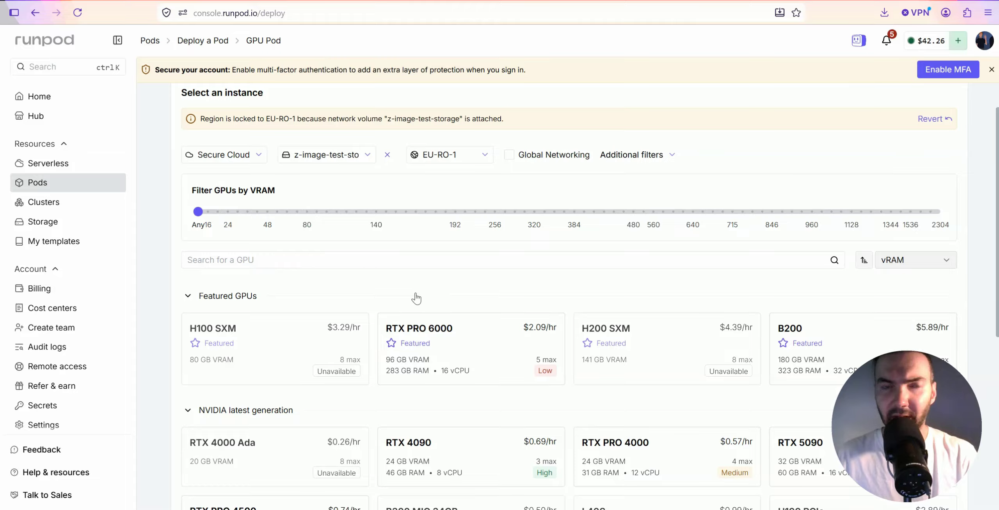
click(350, 158)
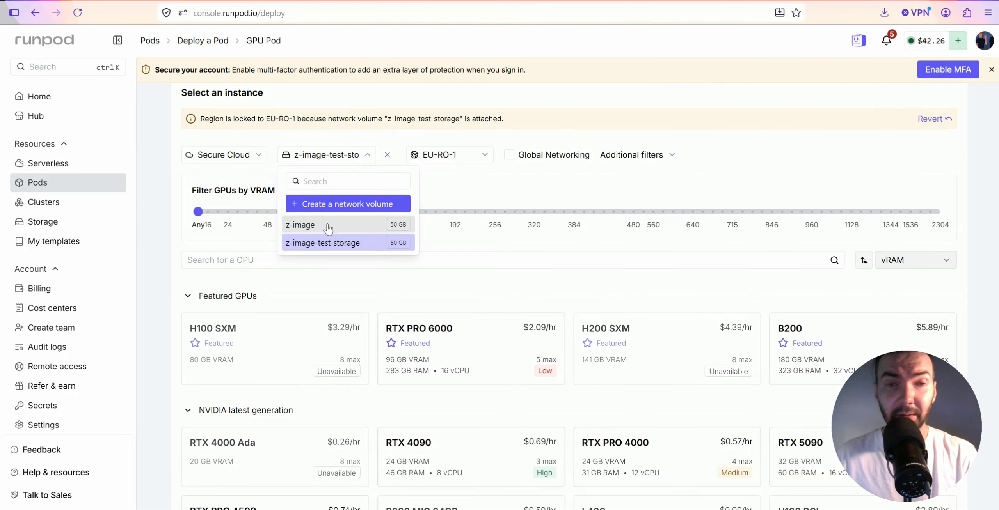
click(334, 245)
Compare the available GPUs and select the RTX A4500 for the pod
scroll(388, 252, down, 6)
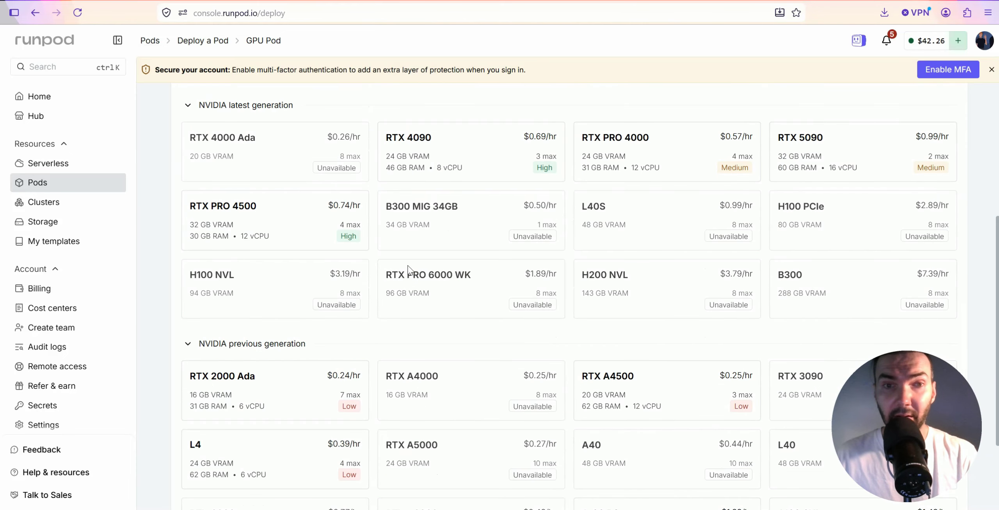
scroll(640, 347, down, 1)
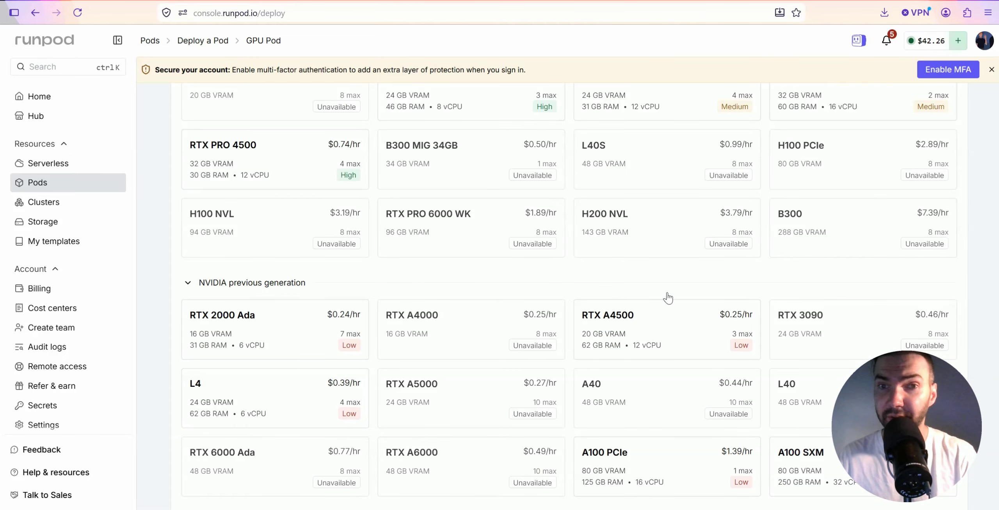
scroll(691, 297, up, 1)
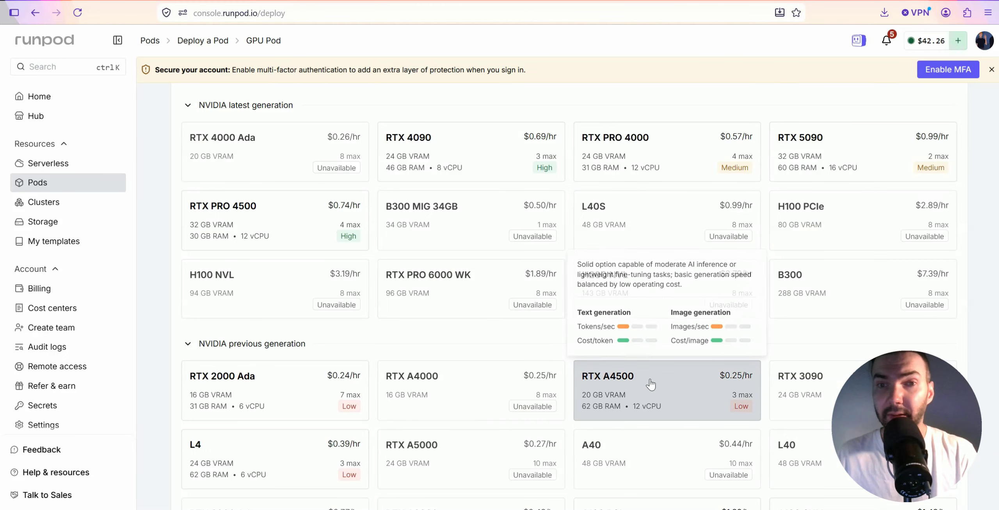
click(710, 388)
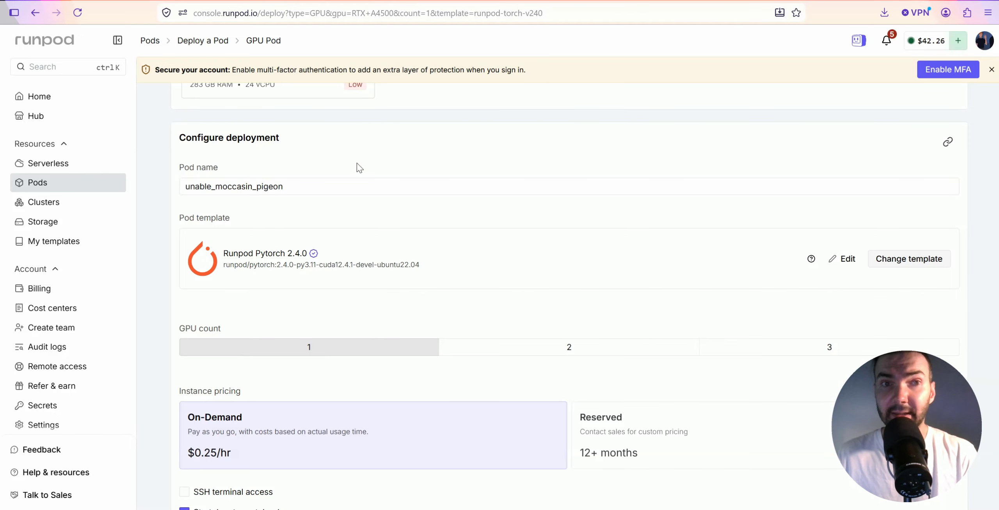
Review the GPU choice and deployment settings, then name the pod z-image-multi-gen-A4500
scroll(492, 286, up, 6)
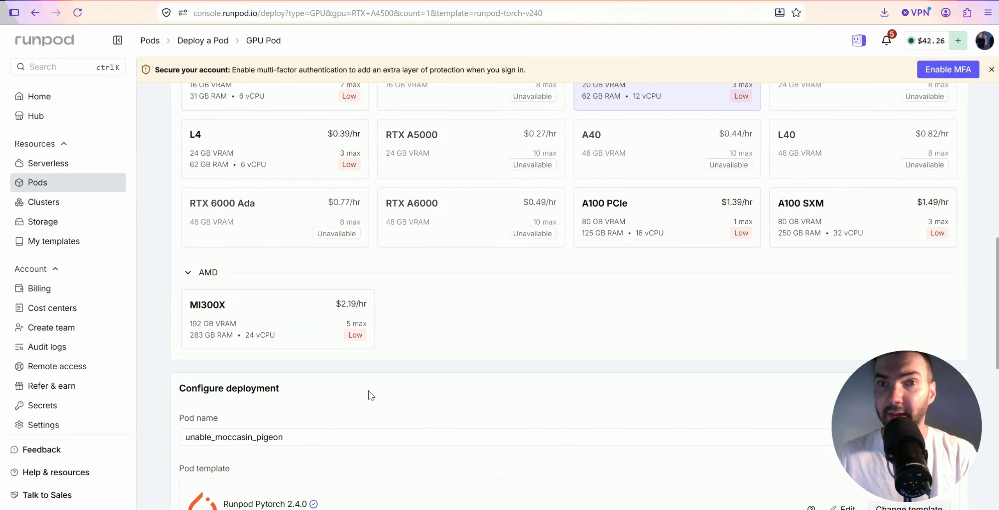
scroll(368, 393, down, 3)
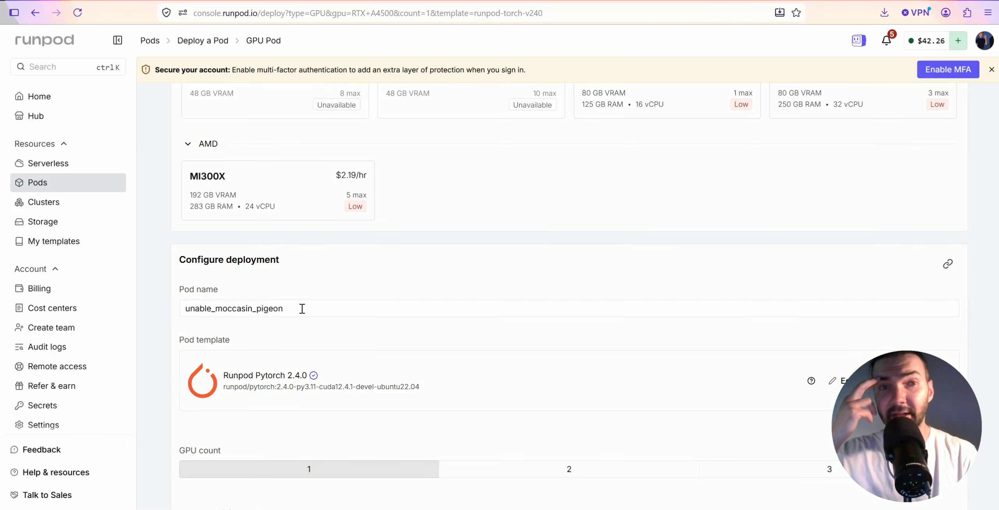
scroll(347, 296, up, 5)
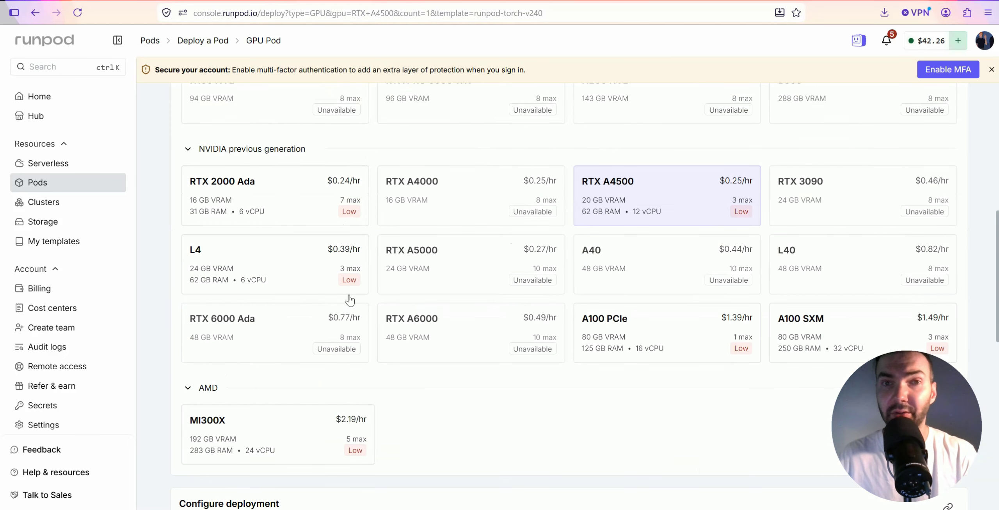
scroll(323, 318, down, 6)
double_click(277, 245)
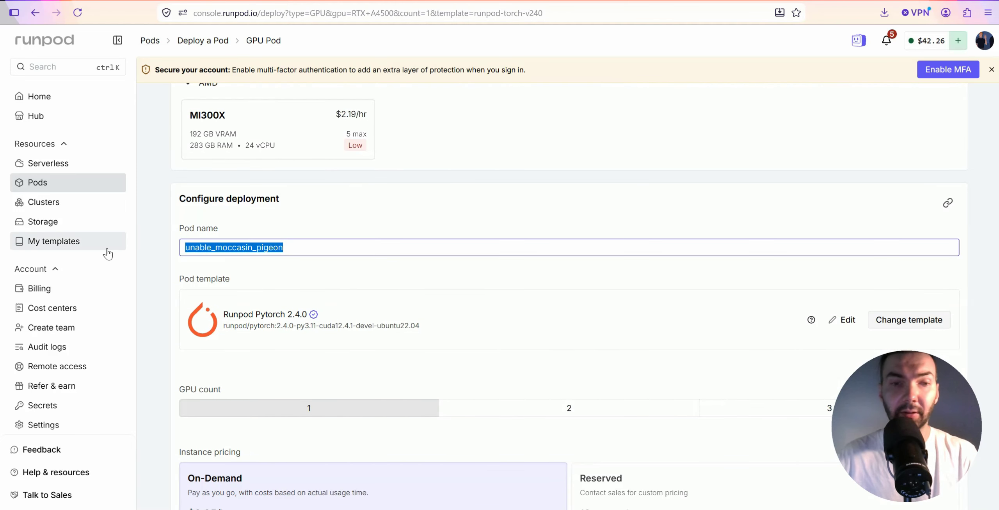
text(z-image-multi-gen-A4)
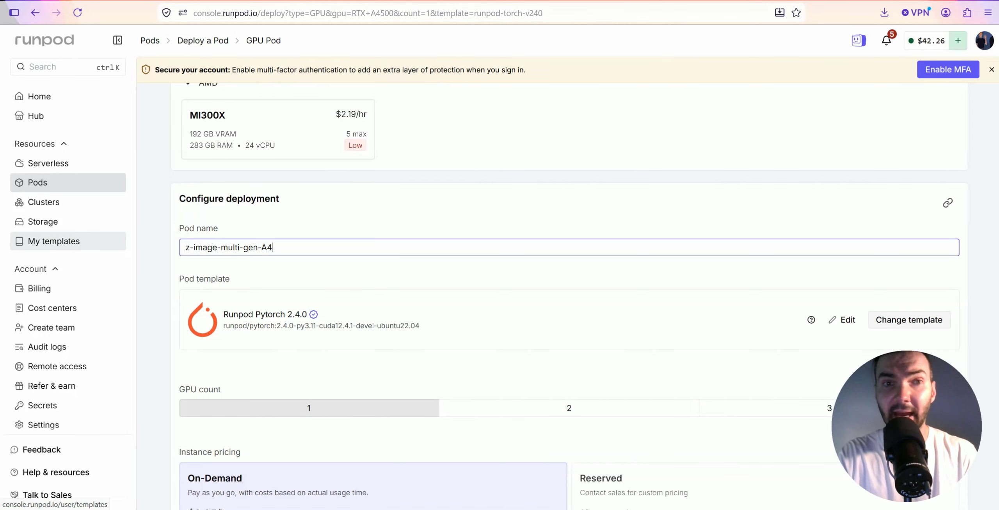
text(500)
click(447, 237)
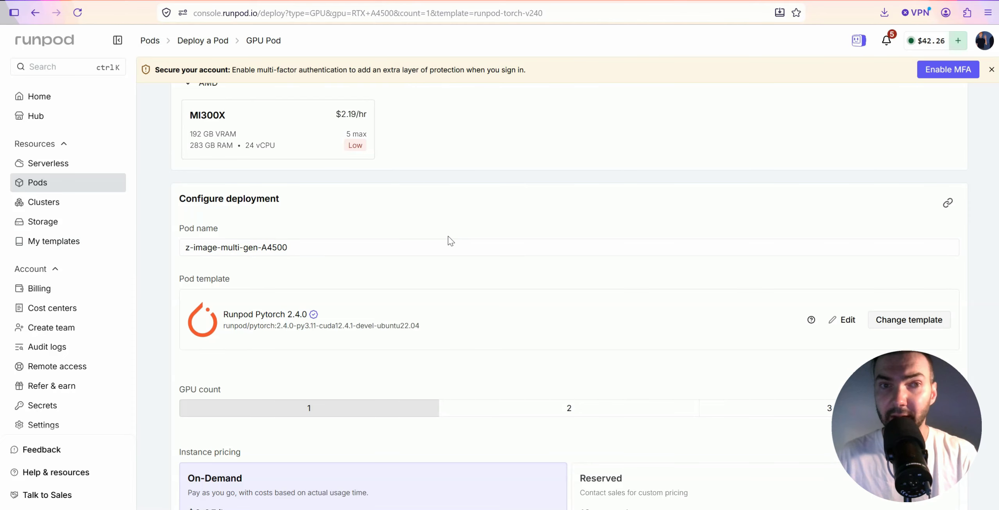
Open the pod template chooser, limit it to official templates, and search for "comfyui"
click(871, 319)
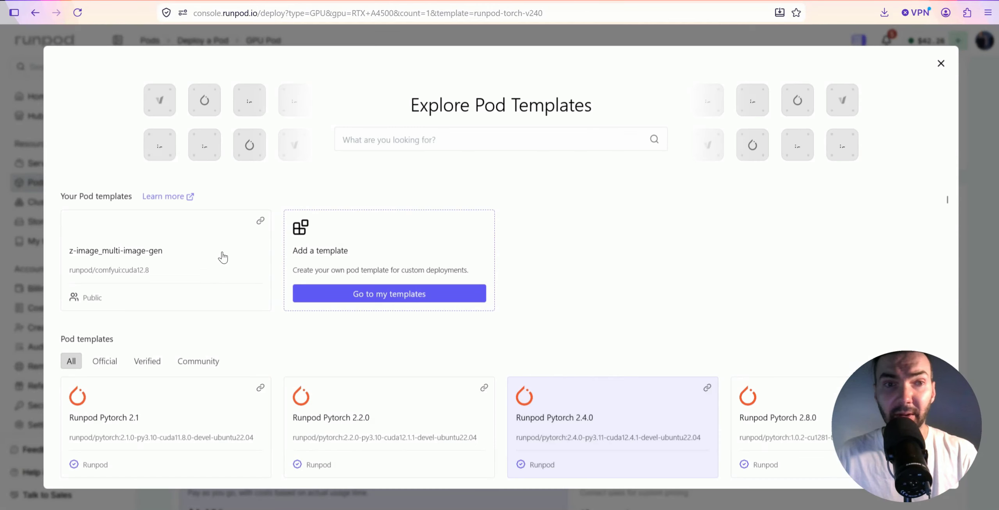
click(118, 365)
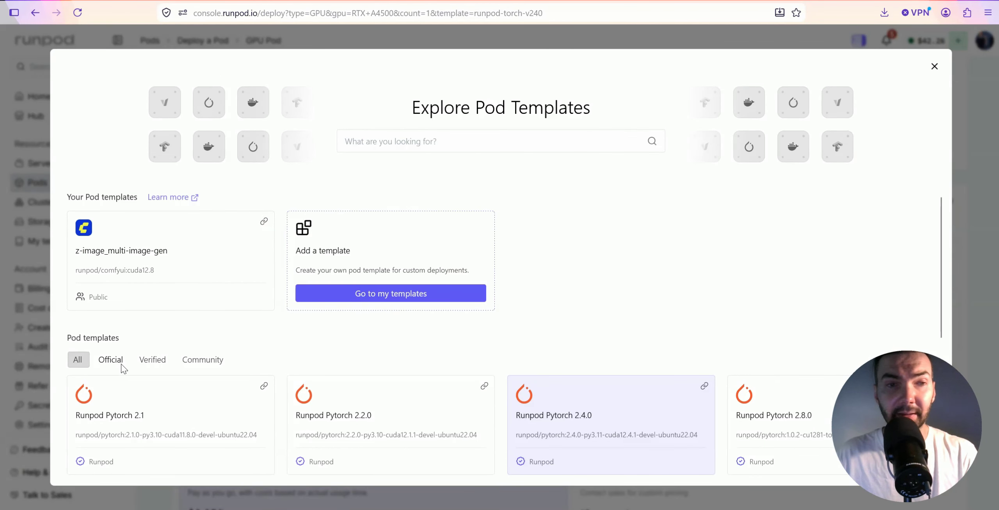
click(408, 141)
text(comfyui)
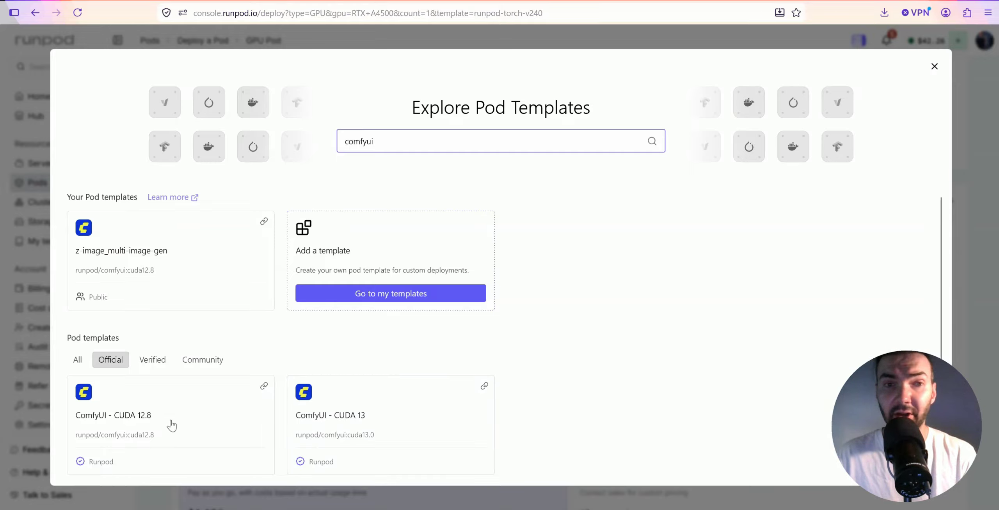
Choose the official ComfyUI - CUDA 12.8 template, review the GPU, storage and pricing settings, and deploy the pod on demand
click(201, 419)
scroll(745, 282, up, 10)
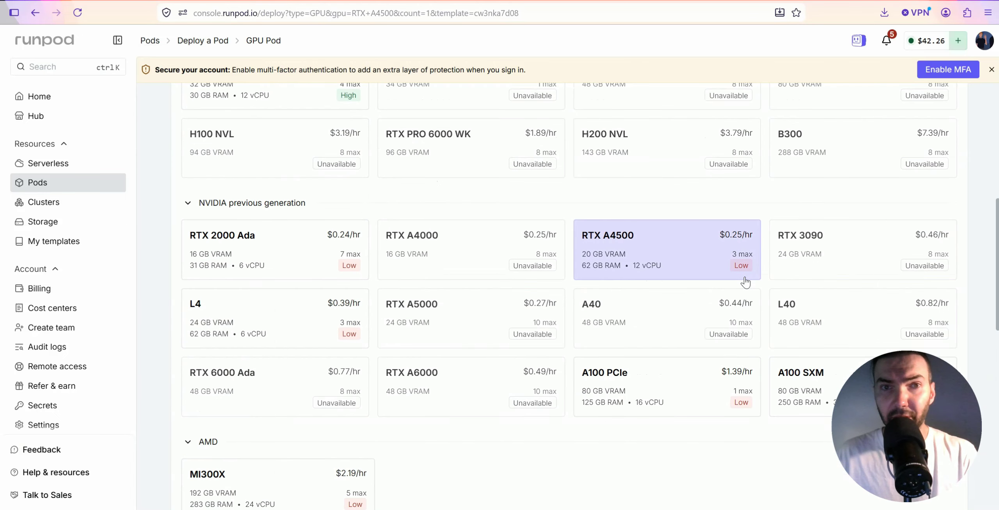
scroll(745, 279, up, 8)
scroll(743, 283, down, 20)
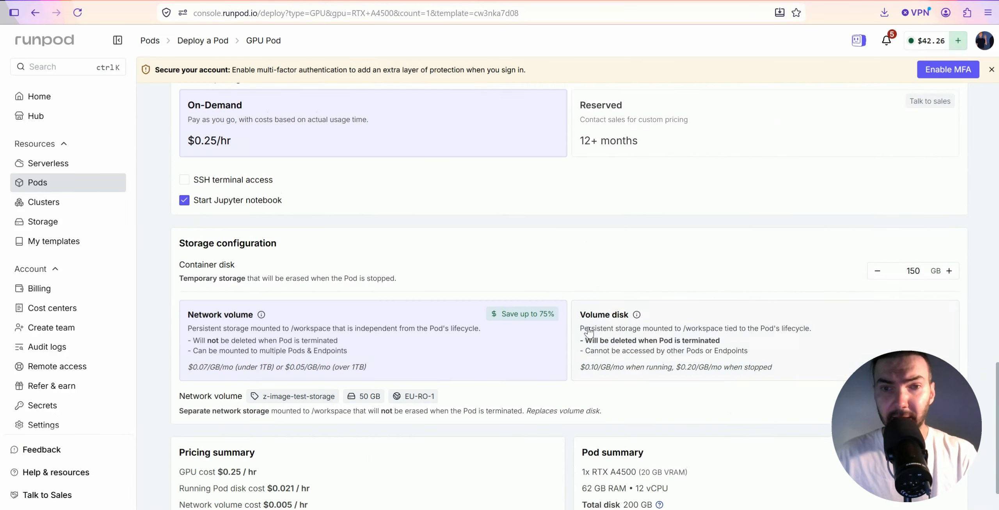
scroll(589, 332, down, 2)
click(550, 488)
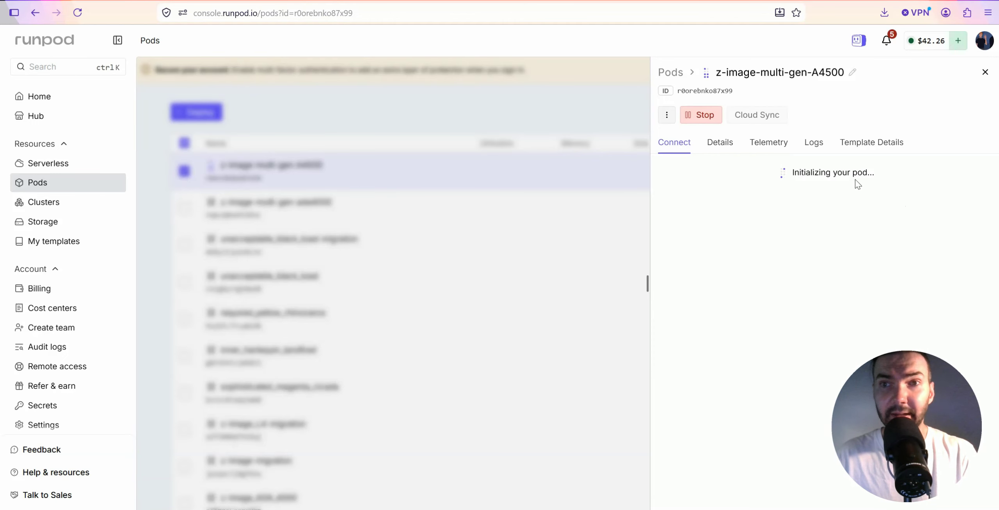
Check the new pod's telemetry and container logs, then return to its connection services
click(761, 150)
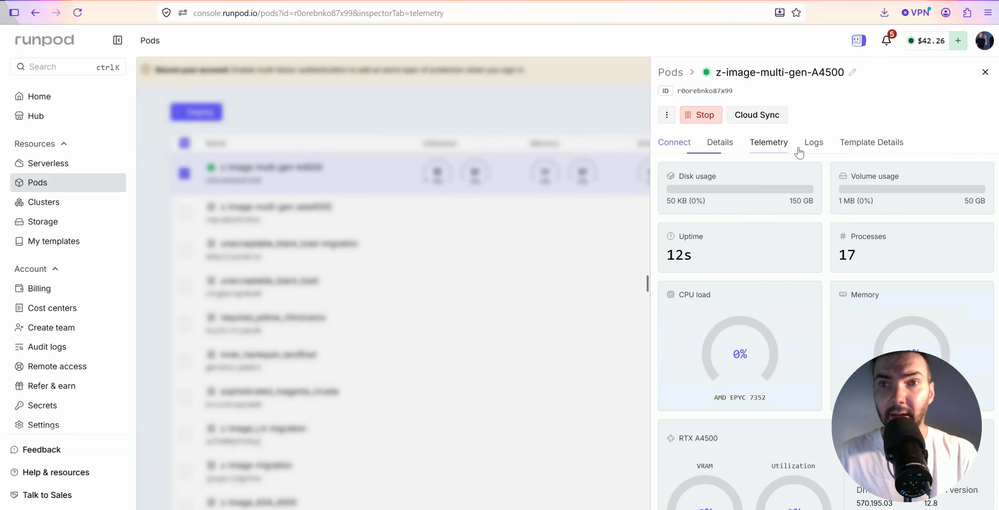
click(811, 148)
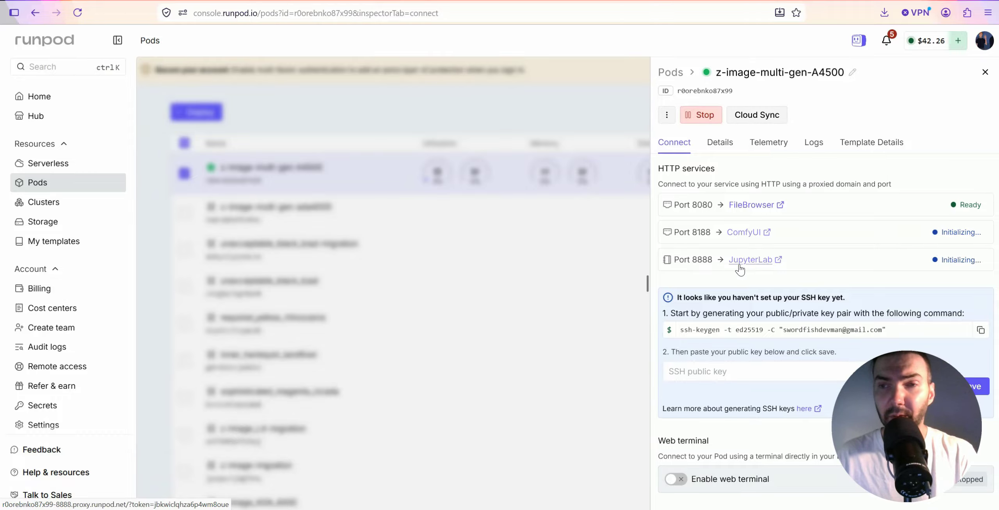
click(814, 145)
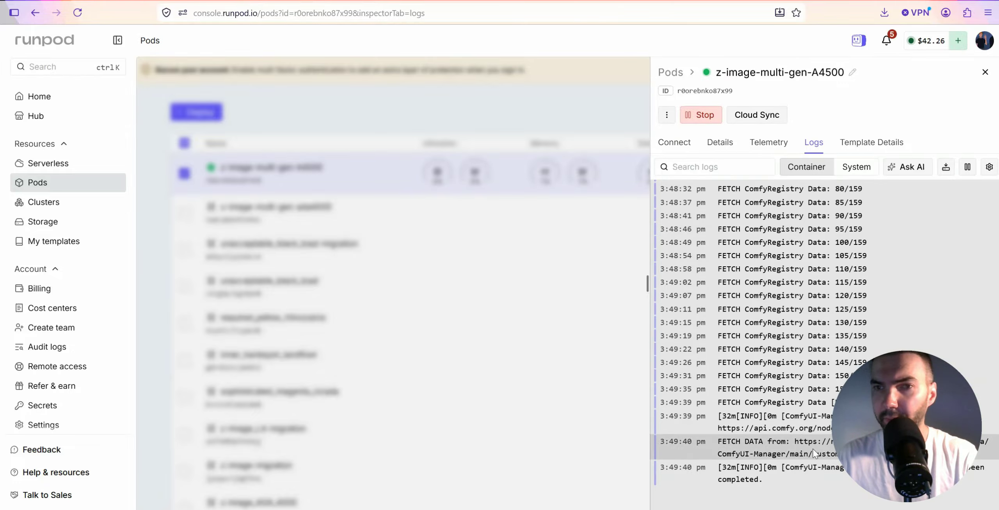
scroll(813, 449, up, 9)
click(672, 144)
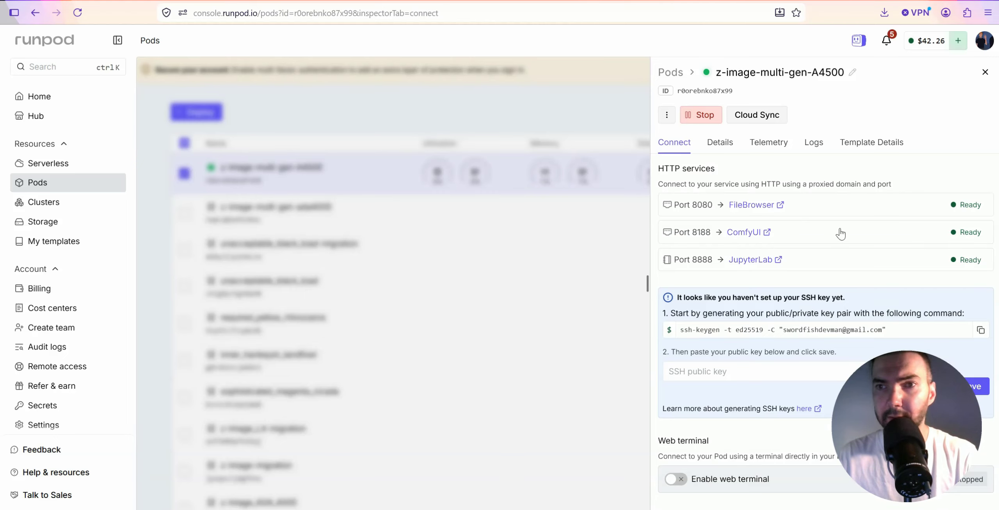
Switch to the pod's ComfyUI, search the image templates for "z-image" and load Z-Image: Text to Image
key(ctrl+Tab)
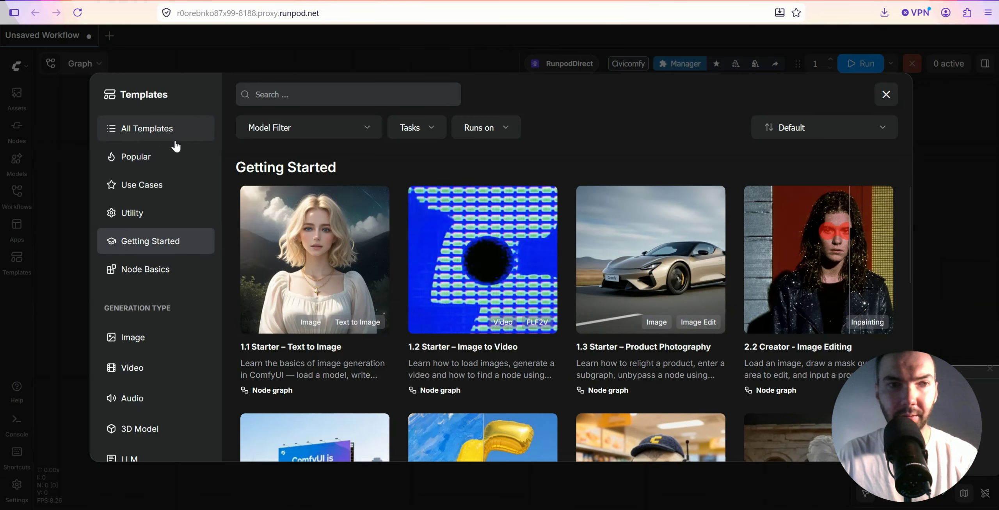
click(172, 133)
click(158, 339)
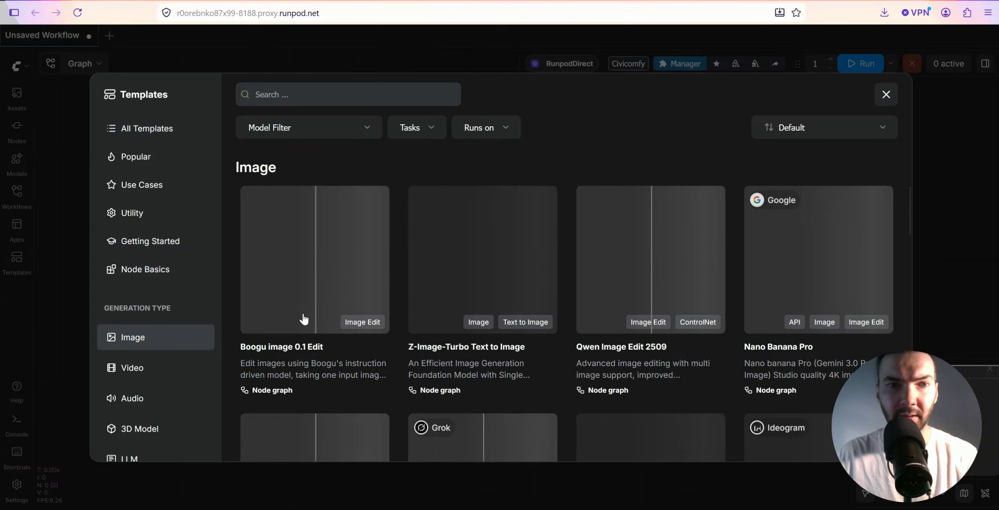
click(344, 94)
text(z)
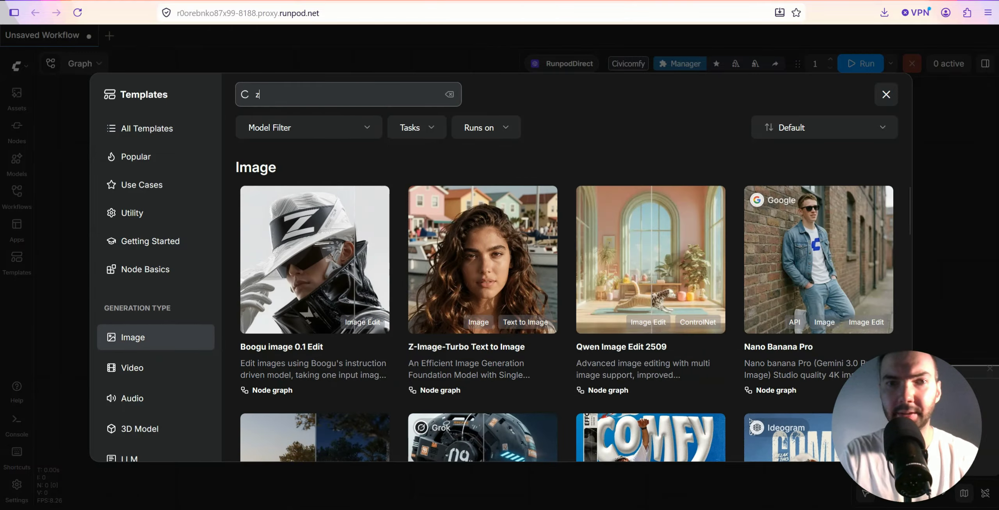
text(-image)
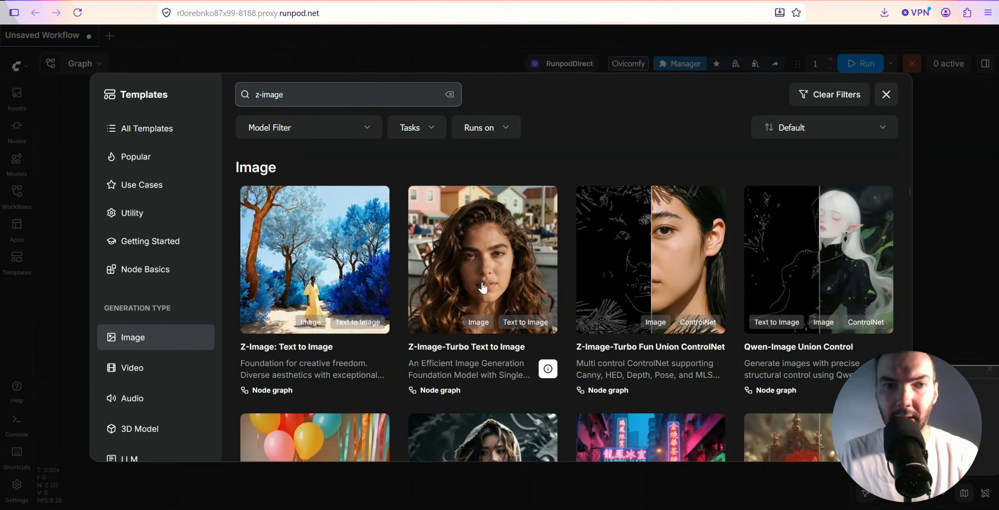
click(331, 268)
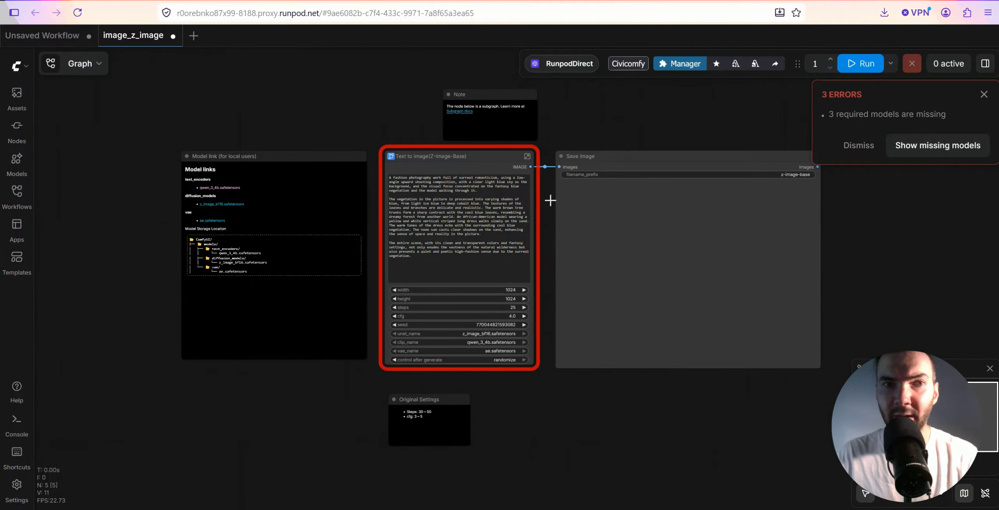
Show the workflow's missing models, download all of them to the pod and refresh the page
click(937, 146)
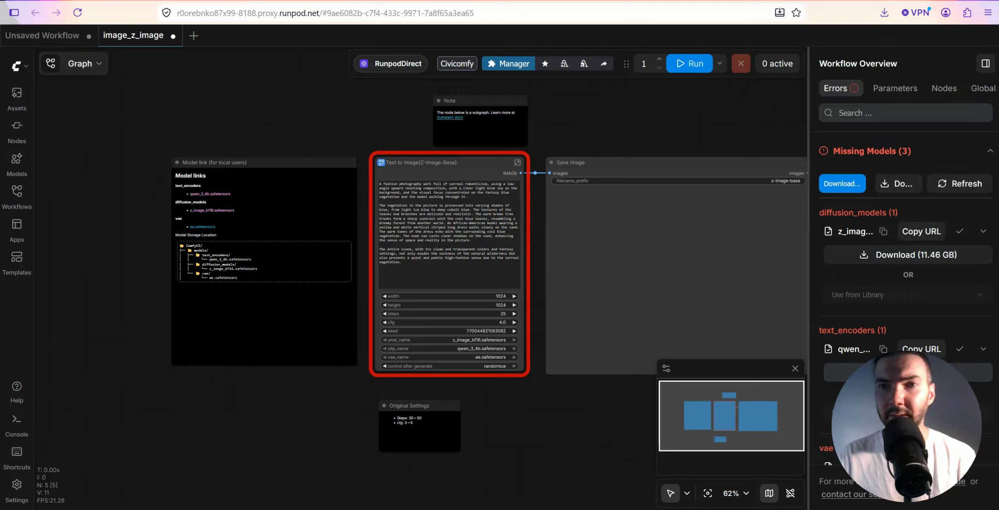
click(858, 183)
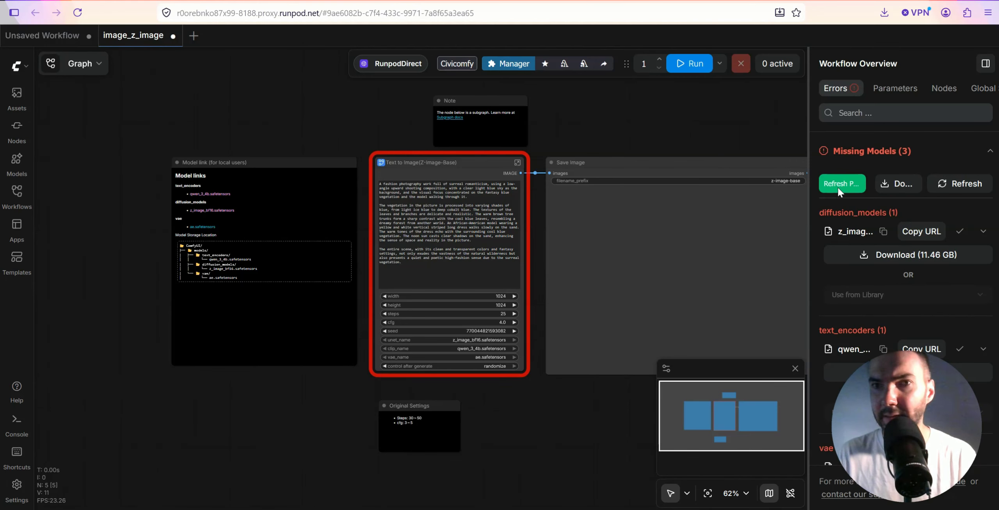
click(839, 187)
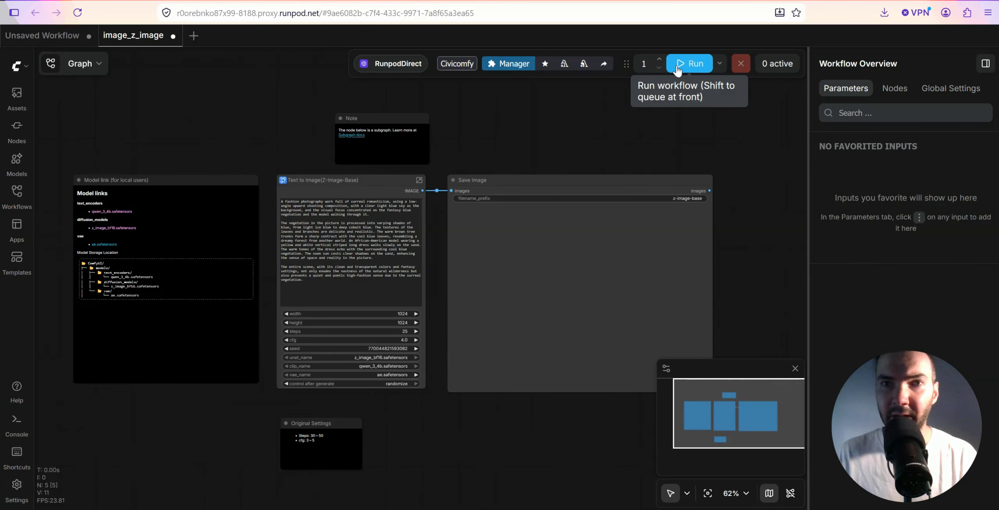
Run the workflow, open the console logs, cancel the running job and run the workflow again
click(679, 69)
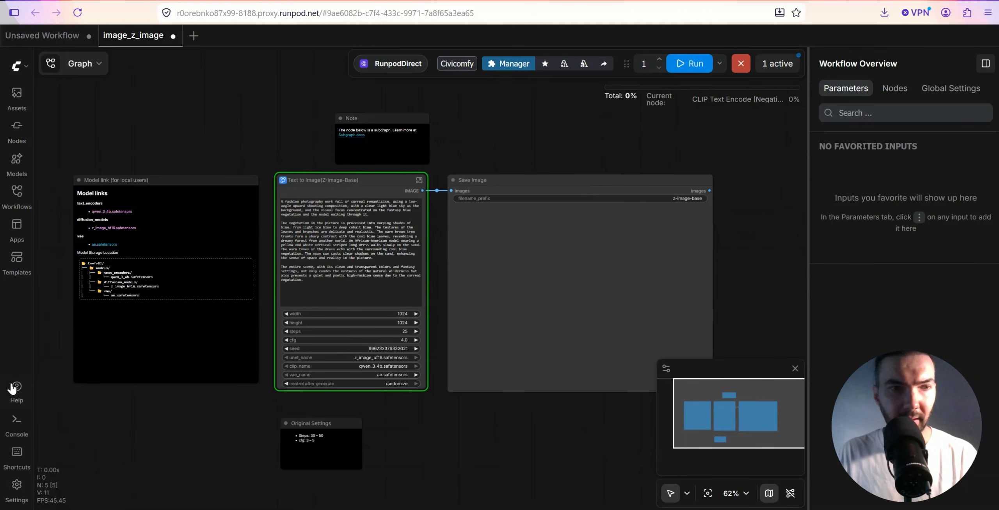
click(16, 421)
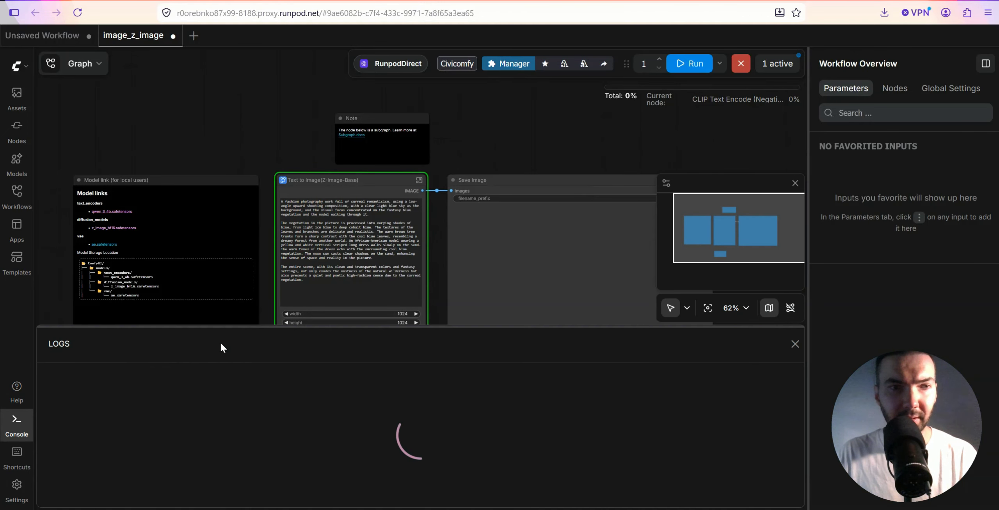
mouse_move(713, 84)
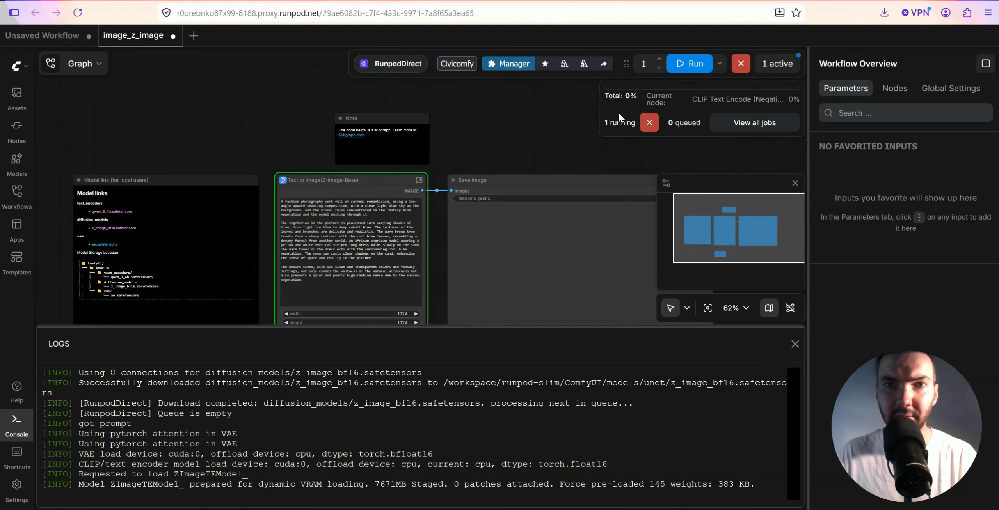
click(649, 123)
click(689, 64)
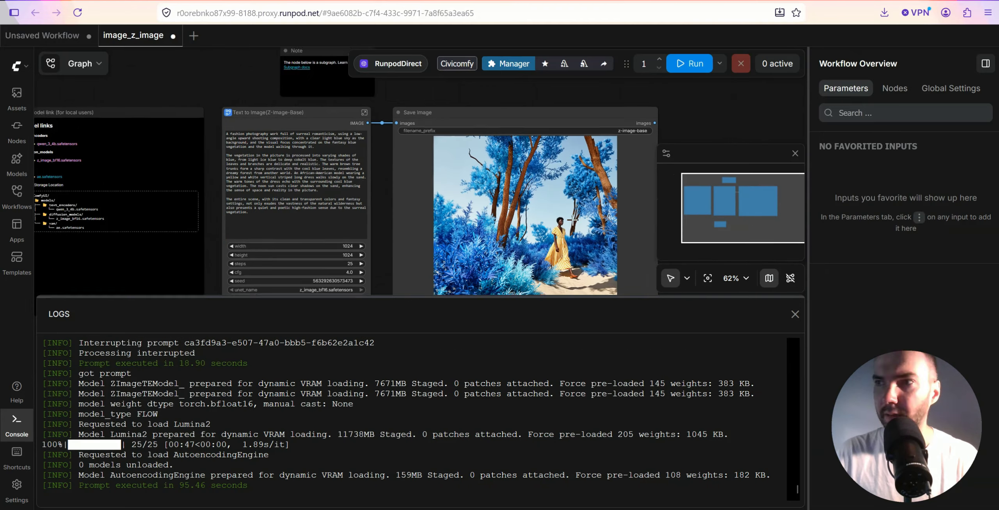
Examine the generated image, the sampling log and the model storage locations, then fit the whole workflow in view
scroll(525, 231, up, 5)
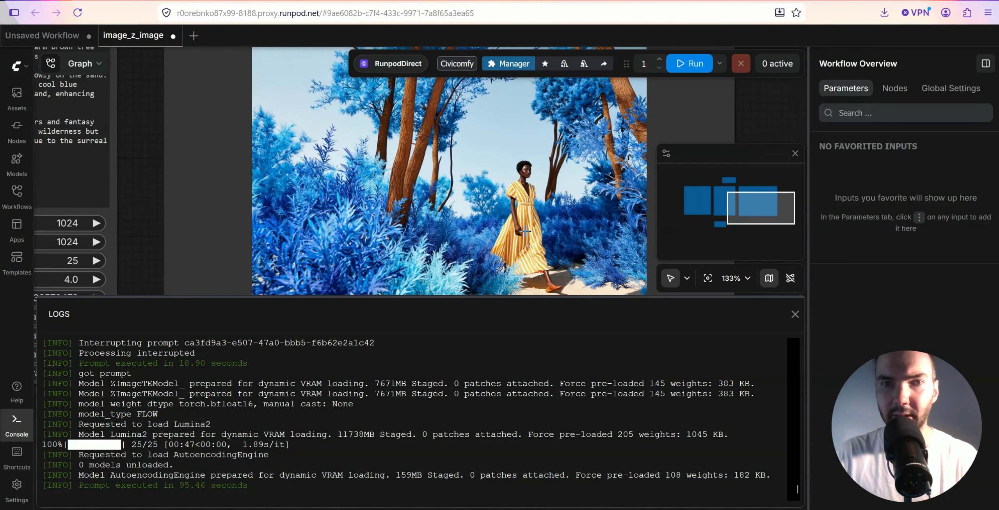
scroll(525, 231, up, 4)
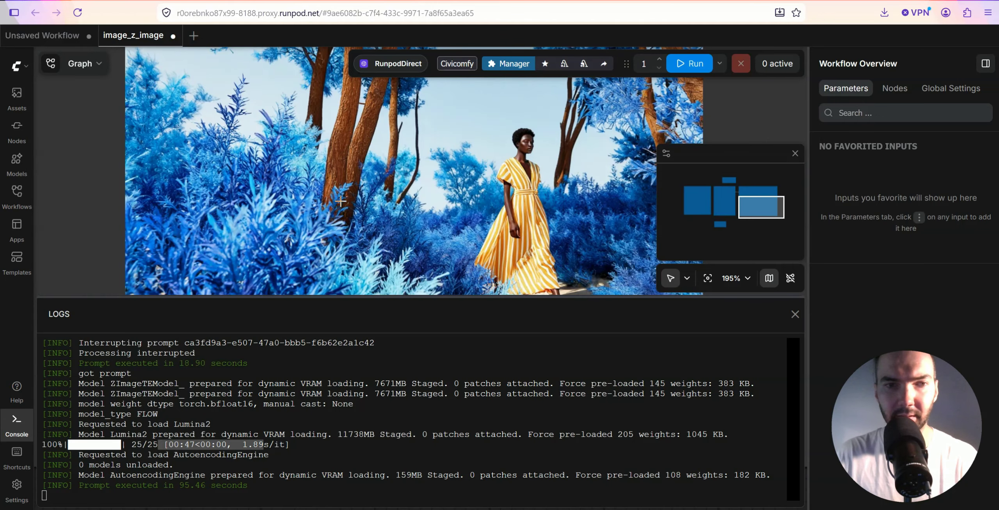
click(340, 201)
scroll(340, 202, down, 6)
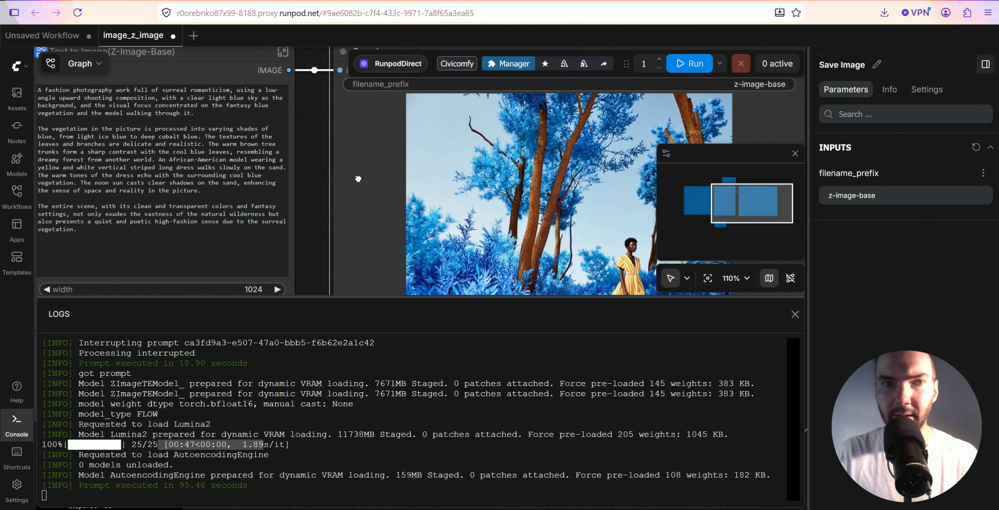
drag(358, 179, 677, 179)
drag(294, 168, 656, 131)
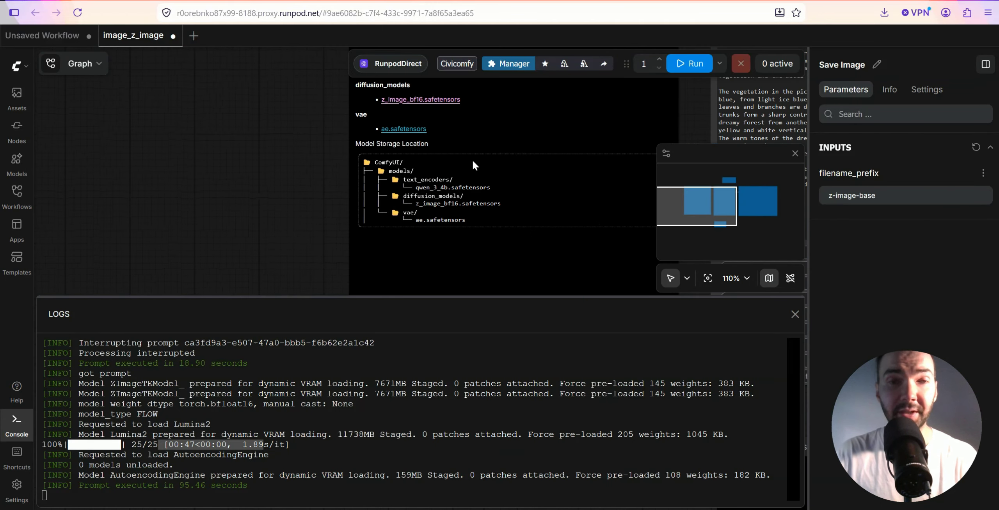
drag(472, 159, 434, 179)
drag(495, 148, 435, 172)
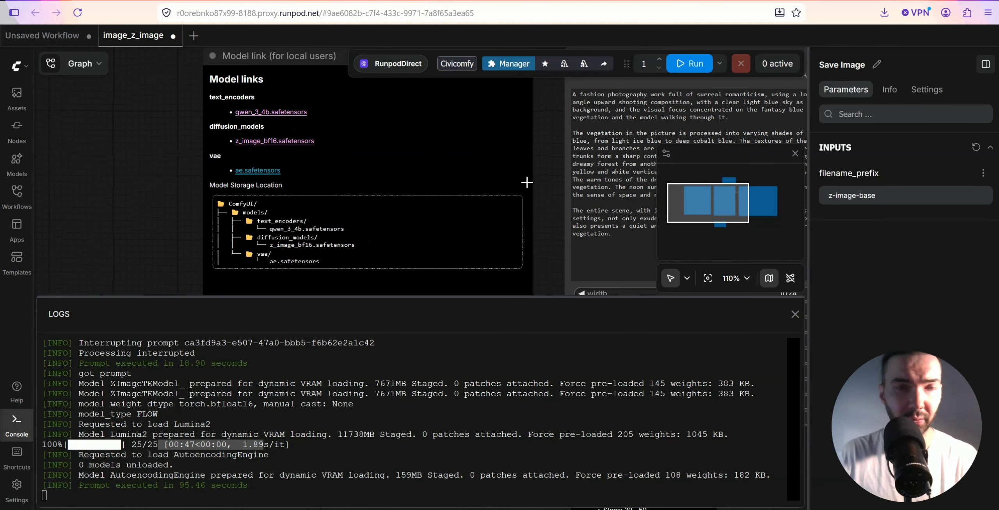
click(707, 278)
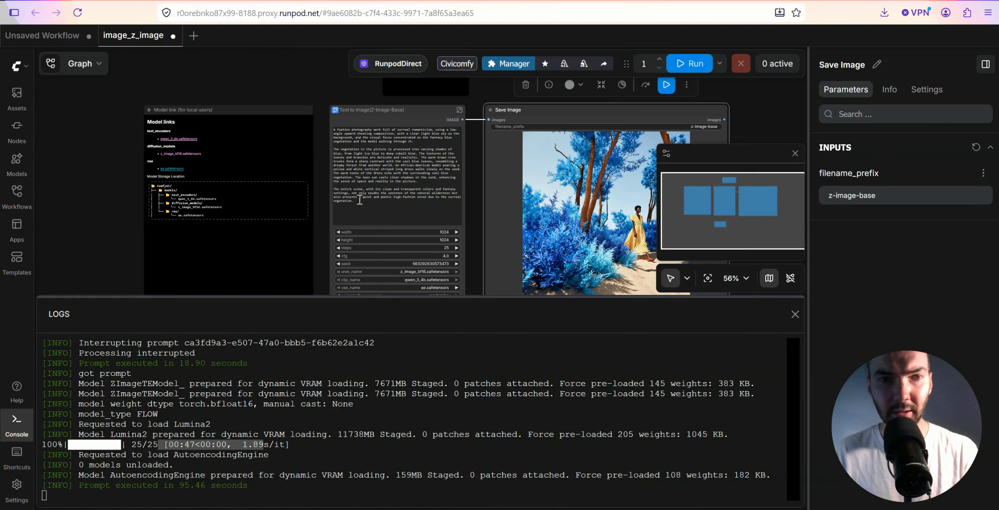
Close the logs and node properties, and delete the model link, Original Settings and subgraph note nodes
click(795, 314)
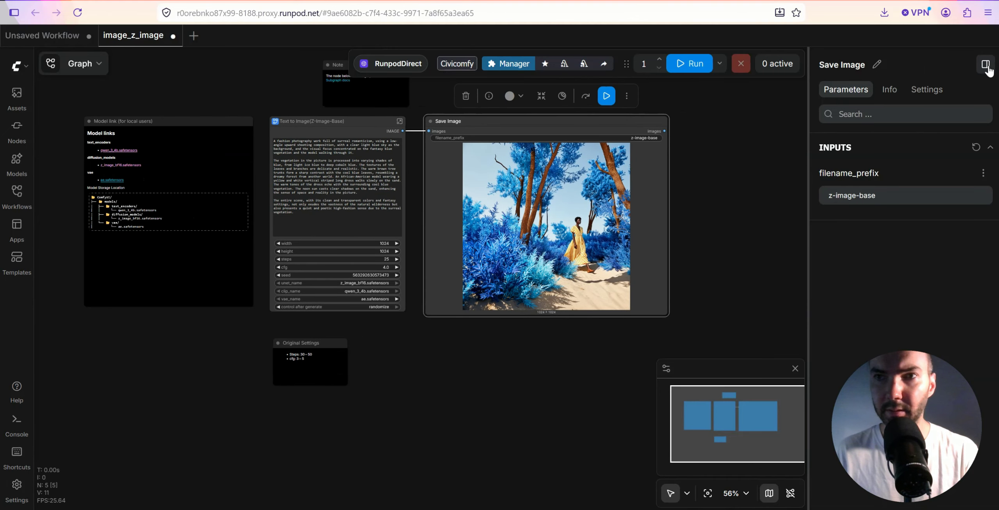
click(985, 64)
click(279, 158)
key(Delete)
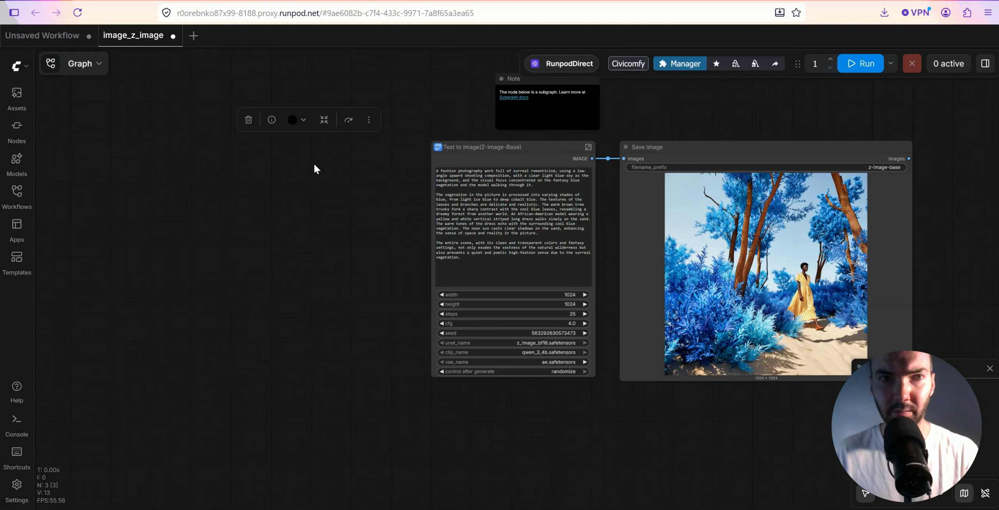
drag(315, 164, 256, 230)
click(500, 149)
key(Delete)
scroll(263, 281, up, 2)
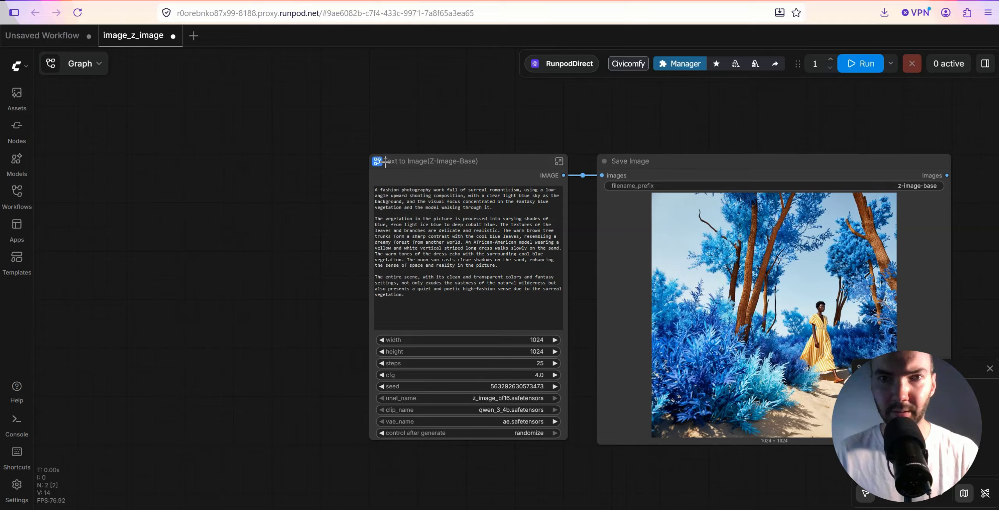
Move the Save Image node well clear of the Text to Image (Z-Image-Base) subgraph and unpack the subgraph
drag(461, 156, 156, 140)
drag(547, 247, 875, 251)
click(572, 123)
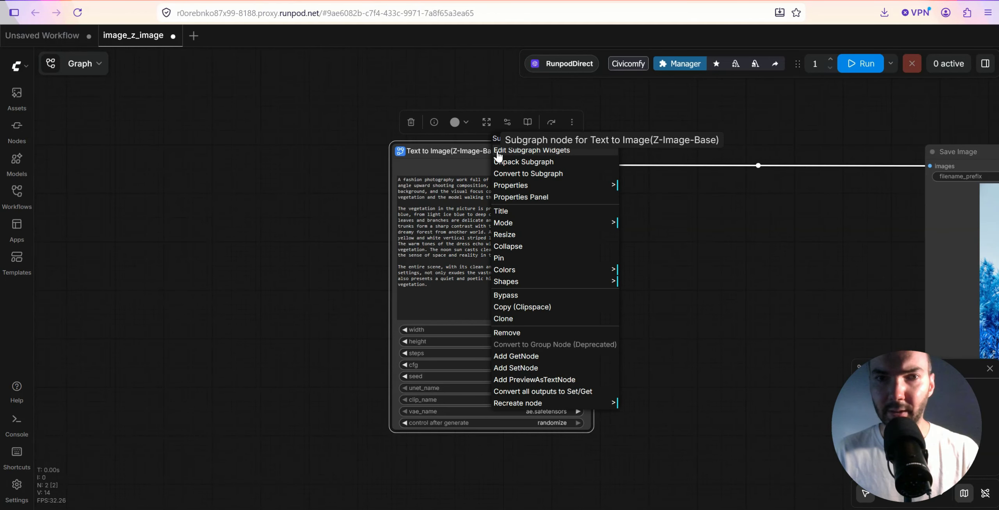
click(539, 162)
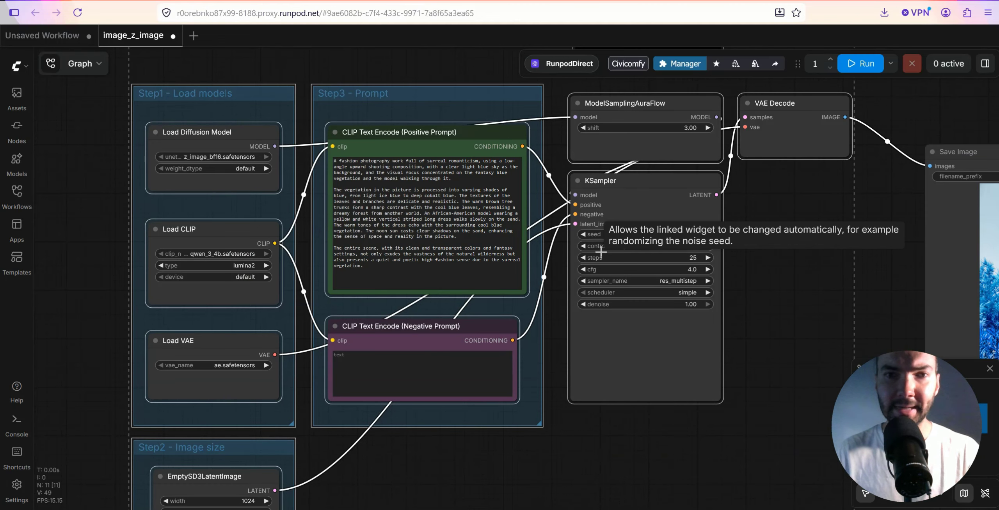
Spread out the Load models, Image size and Prompt groups so the connections between the unpacked nodes are readable
scroll(601, 252, down, 5)
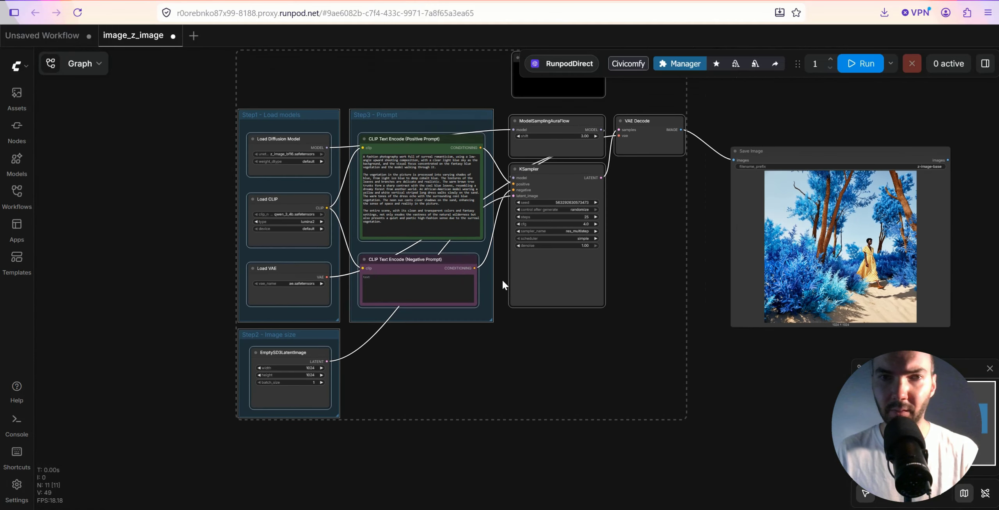
drag(218, 96, 129, 86)
drag(430, 160, 382, 83)
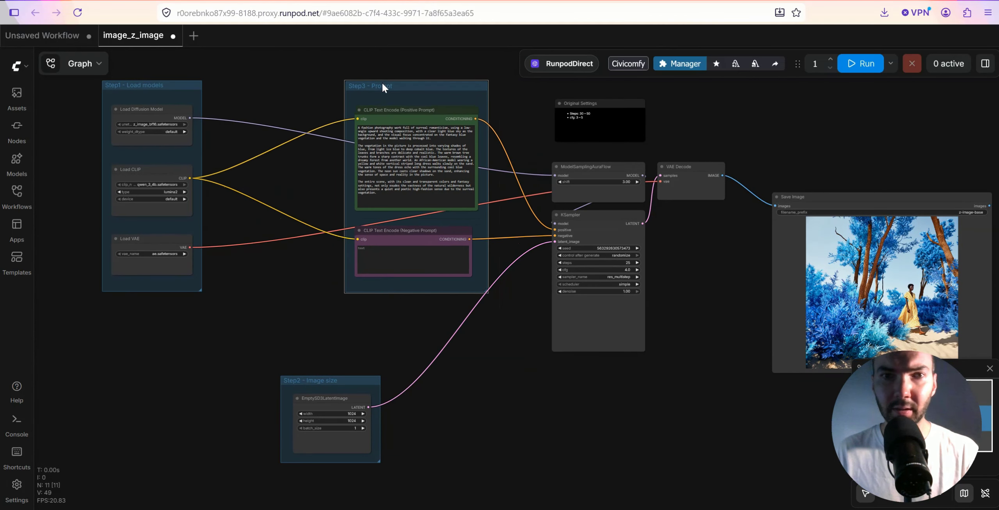
scroll(382, 87, left, 3)
drag(484, 66, 426, 69)
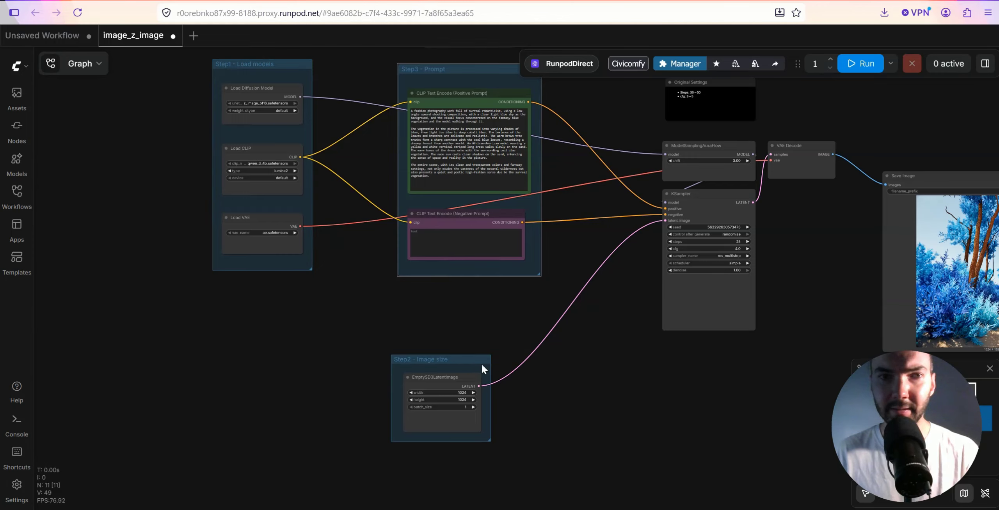
Examine the diffusion model and CLIP loader nodes in the Step1 - Load models group
scroll(480, 364, up, 3)
scroll(401, 223, up, 2)
click(350, 215)
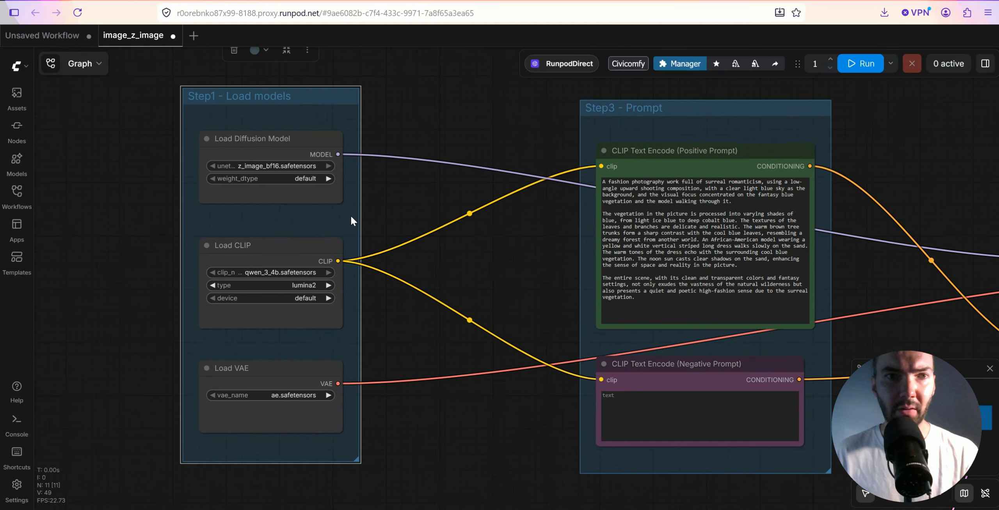
scroll(359, 183, up, 8)
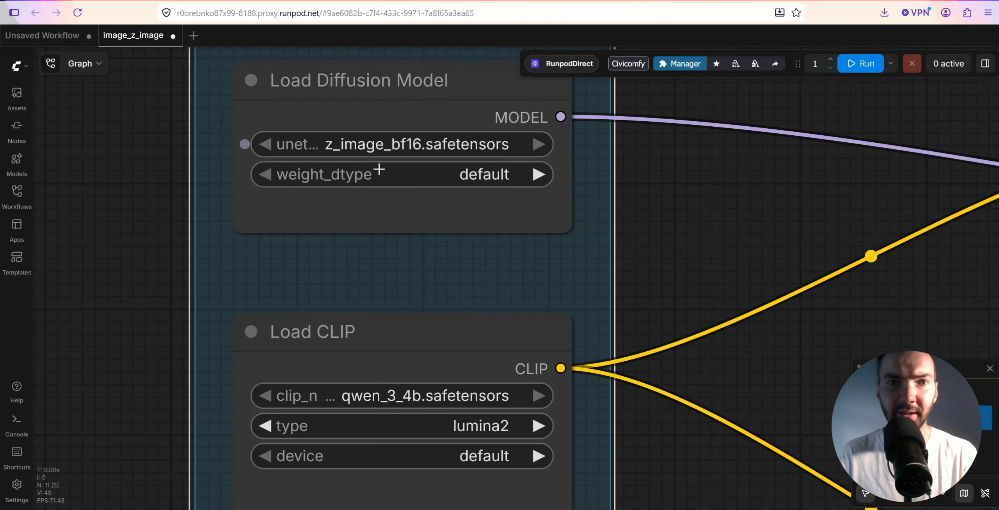
Examine the CLIP and VAE loader nodes and trace their connections to the Step3 - Prompt group
scroll(441, 182, down, 5)
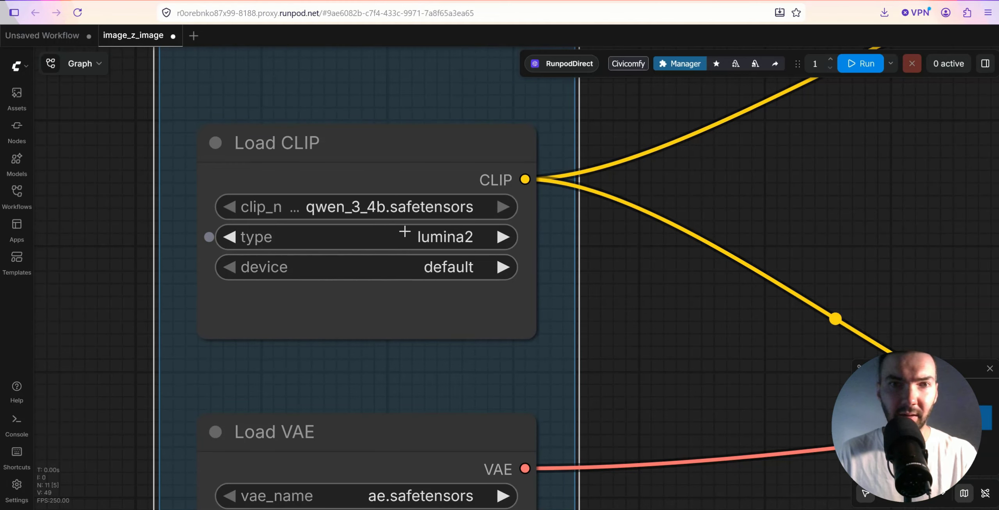
drag(635, 310, 635, 234)
drag(654, 278, 638, 174)
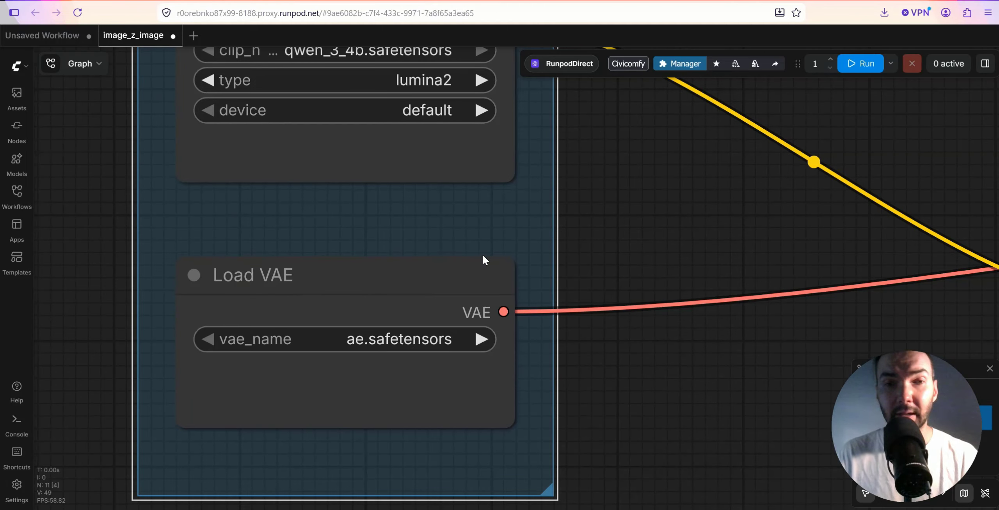
drag(765, 192, 620, 248)
scroll(697, 219, down, 5)
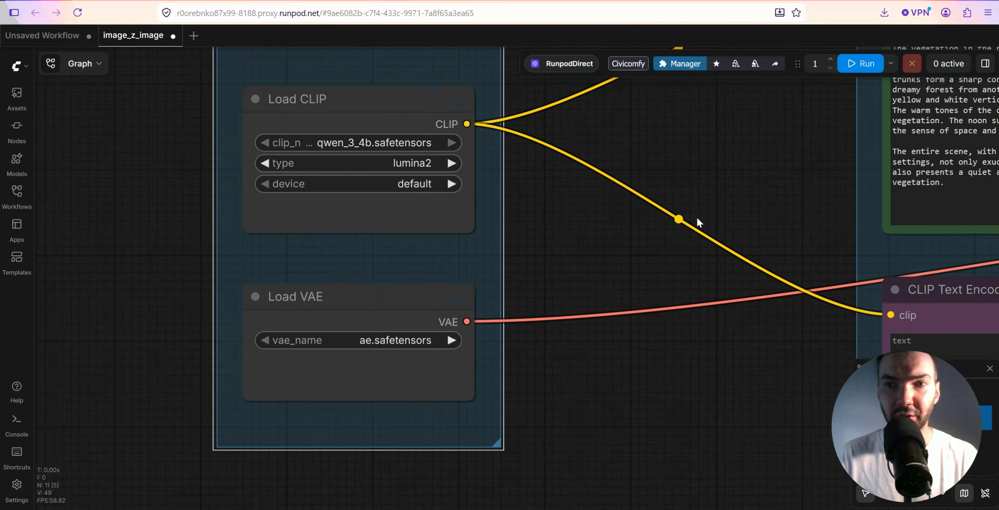
drag(714, 218, 630, 243)
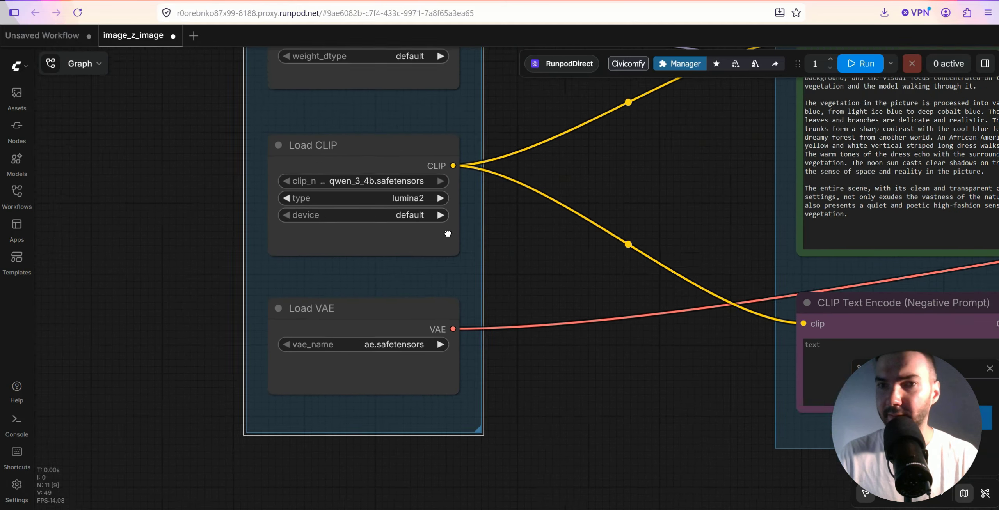
drag(692, 153, 469, 184)
scroll(469, 184, down, 5)
drag(585, 195, 388, 199)
scroll(389, 199, up, 5)
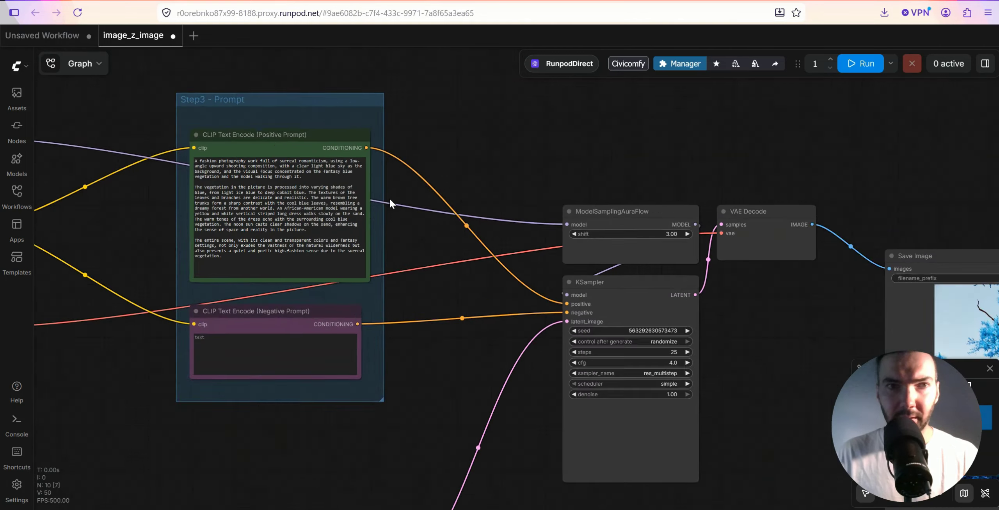
Examine the positive and negative CLIP Text Encode nodes, their prompt text and their connections to the KSampler
drag(256, 136, 356, 138)
click(356, 137)
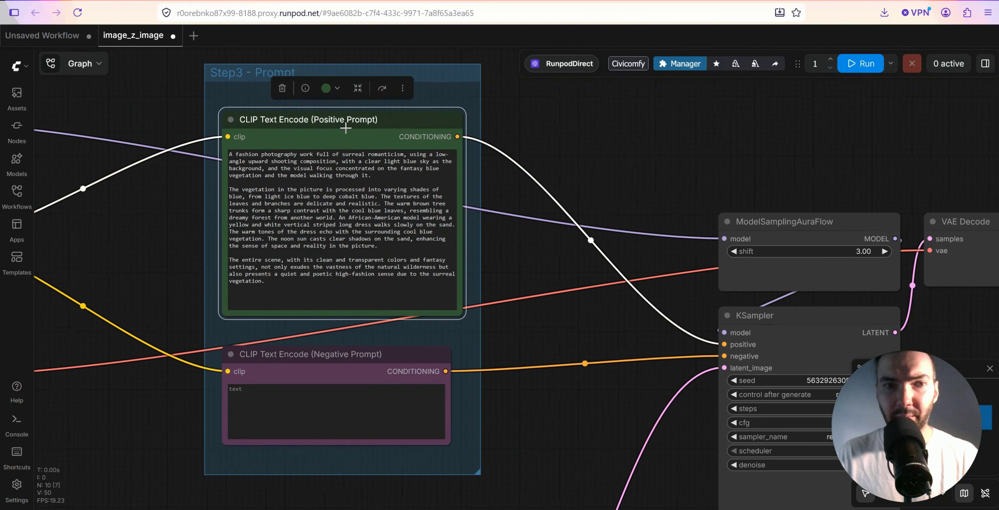
drag(398, 348, 380, 312)
click(380, 315)
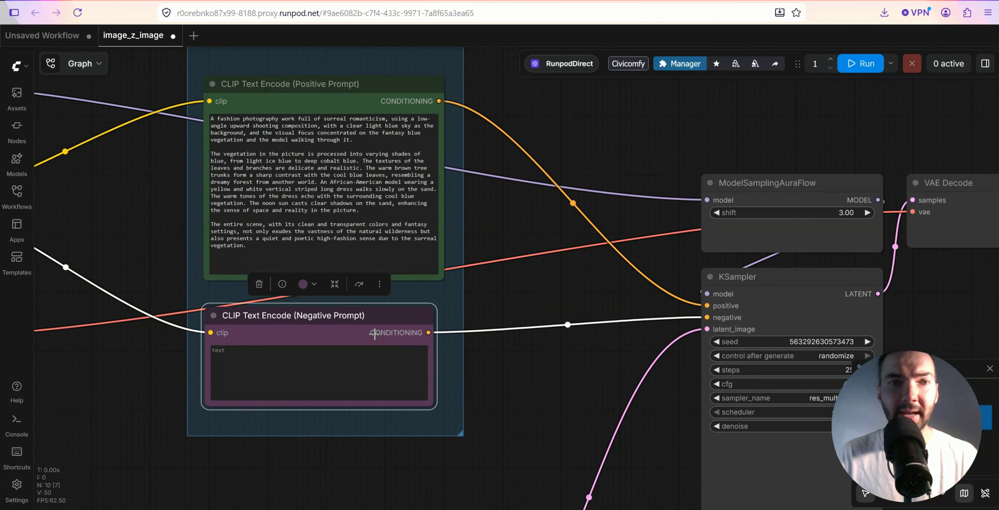
click(351, 87)
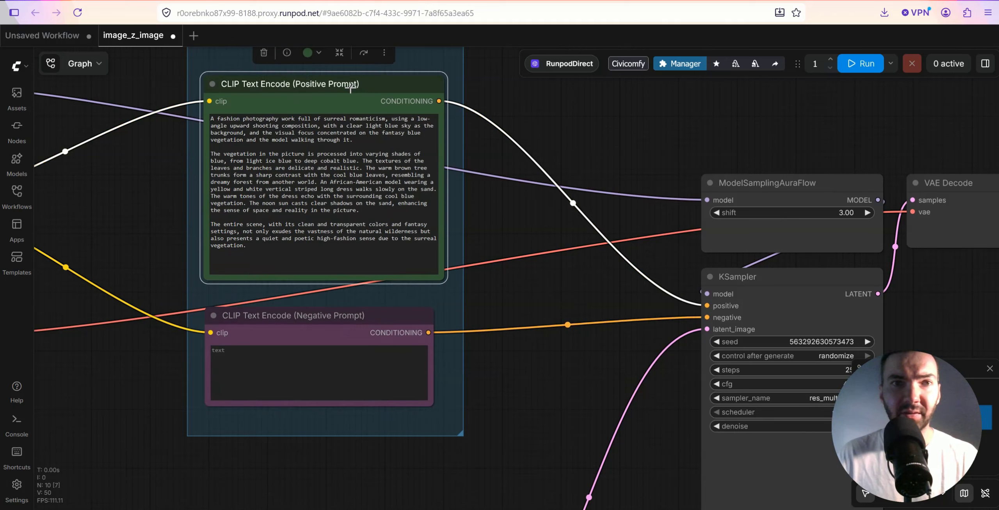
click(365, 322)
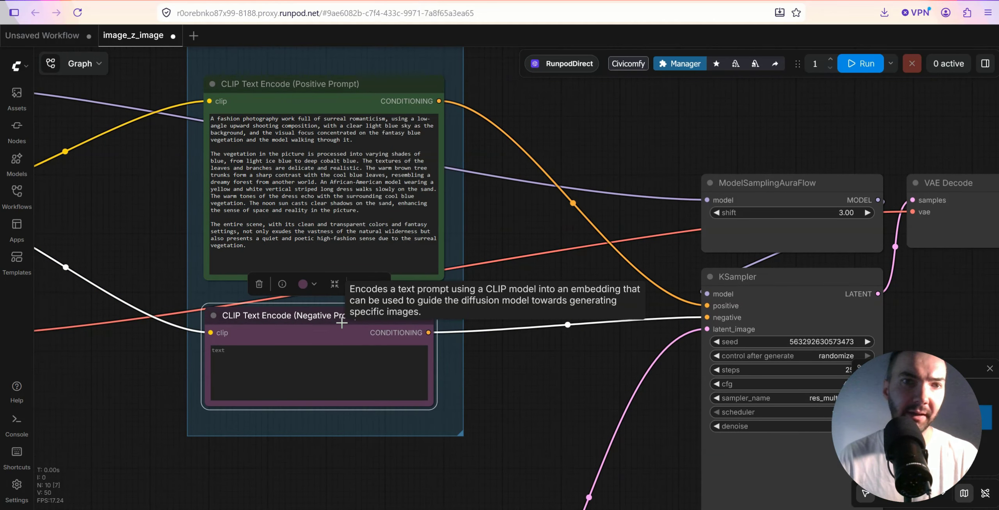
click(312, 84)
key(.)
drag(279, 359, 206, 128)
click(384, 225)
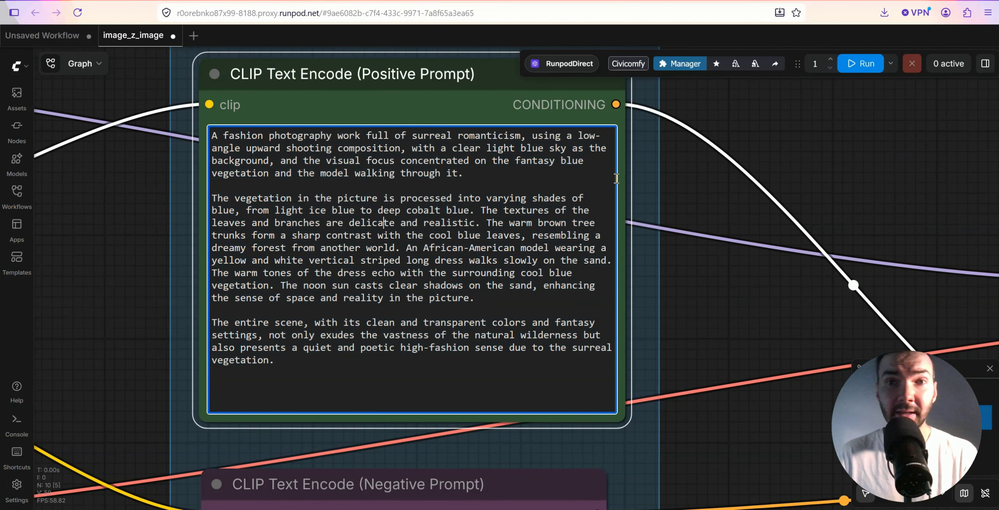
click(667, 182)
scroll(597, 290, down, 8)
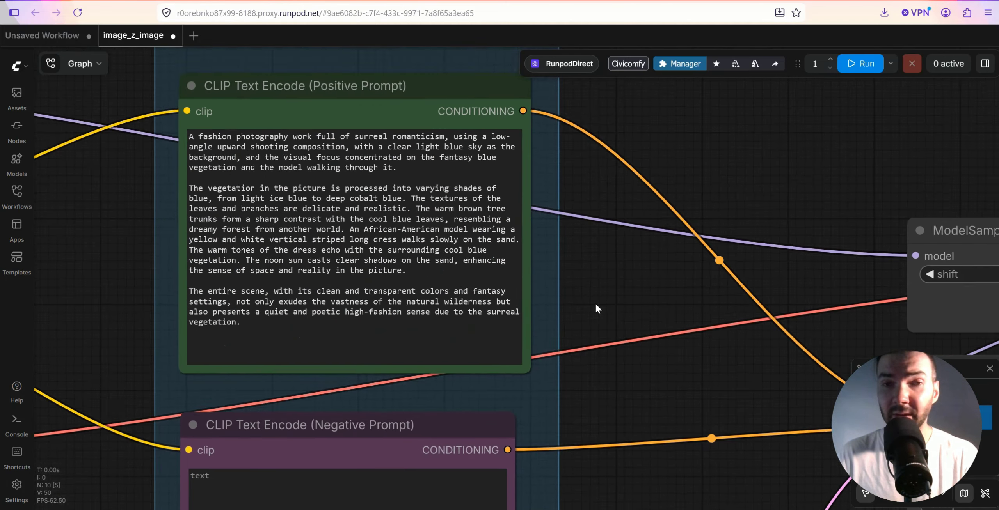
Move the ModelSamplingAuraFlow node up beside the positive prompt node, clear of the KSampler and its connections
scroll(535, 302, right, 5)
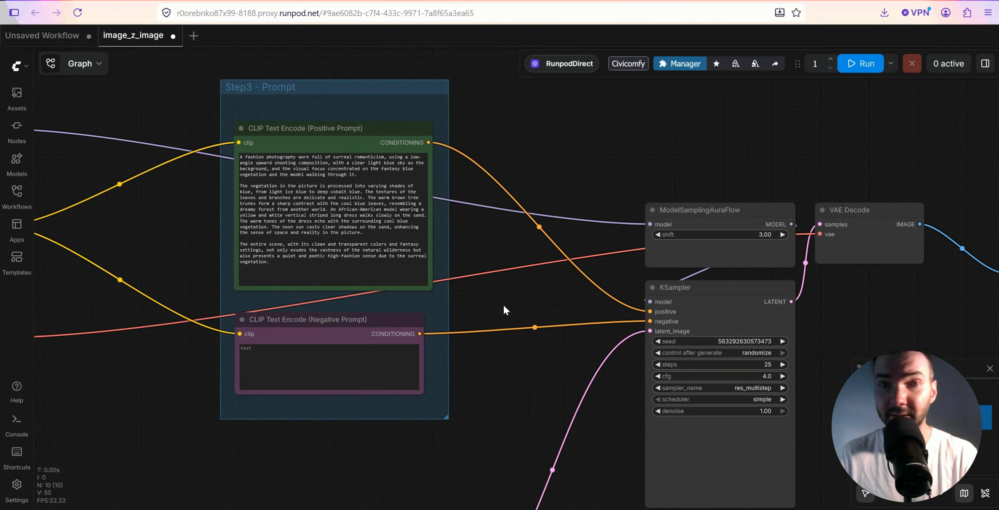
scroll(503, 305, up, 1)
scroll(525, 259, right, 3)
drag(639, 220, 426, 94)
scroll(586, 209, up, 1)
scroll(456, 98, right, 5)
scroll(456, 98, down, 4)
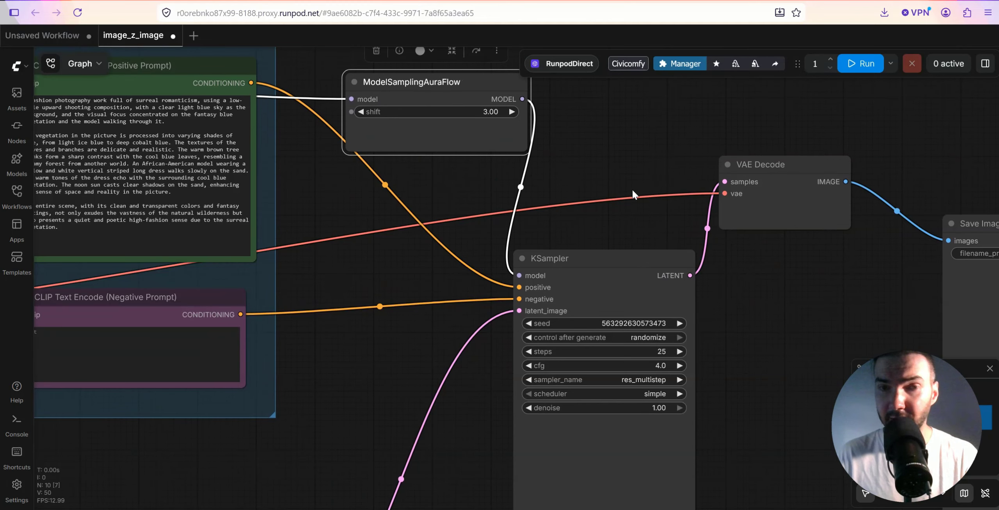
Examine the KSampler node's inputs and its seed, steps, cfg, sampler and scheduler settings
scroll(632, 189, left, 1)
click(647, 266)
scroll(711, 253, down, 5)
scroll(711, 252, right, 1)
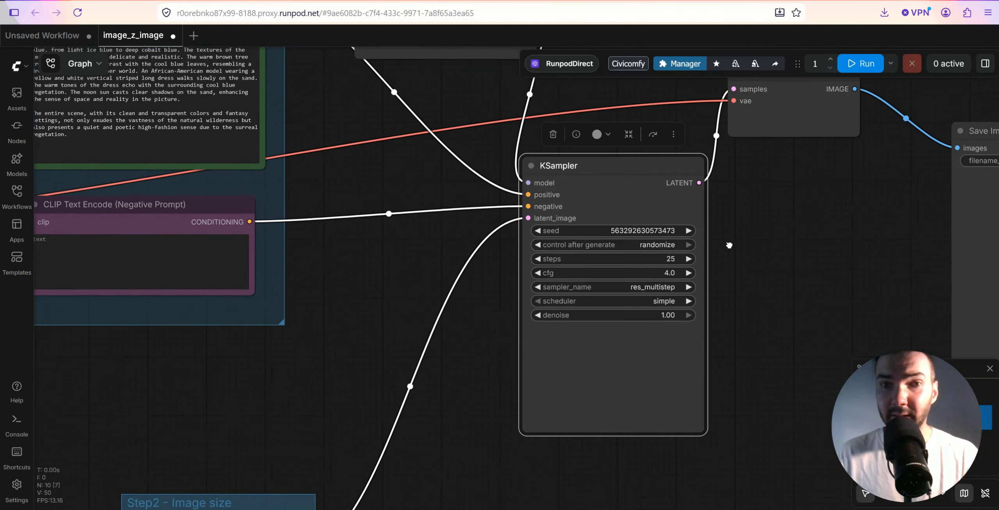
scroll(712, 252, up, 3)
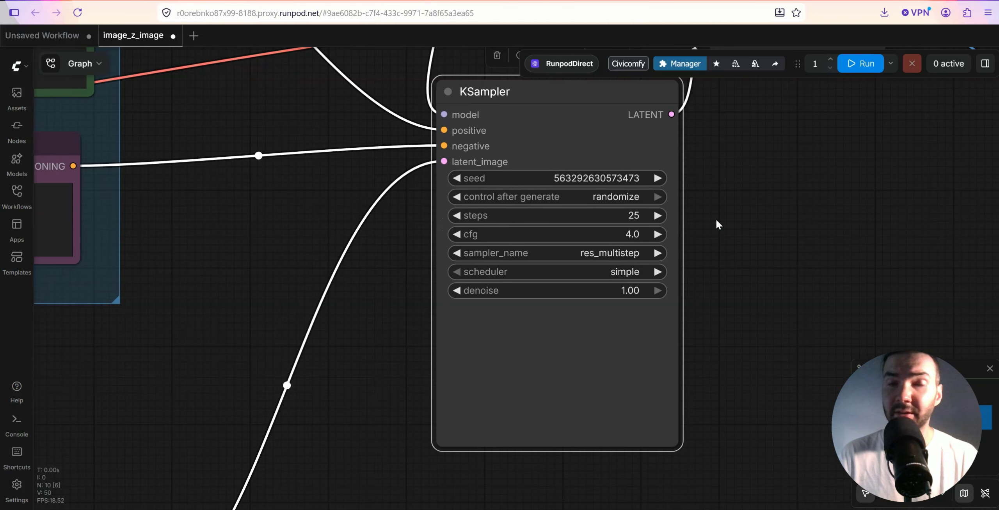
scroll(716, 223, down, 2)
scroll(665, 211, up, 2)
scroll(665, 211, right, 2)
scroll(629, 241, down, 2)
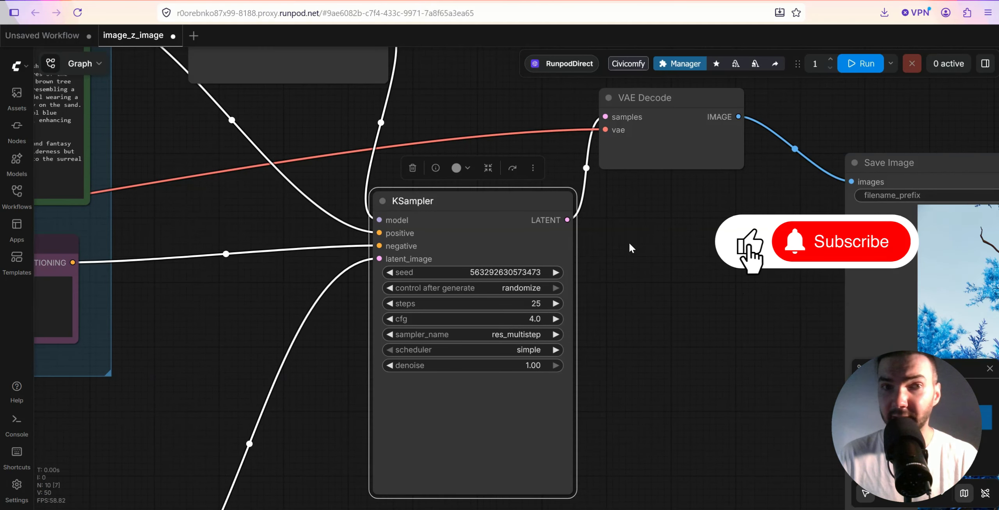
scroll(629, 242, up, 2)
scroll(457, 267, left, 3)
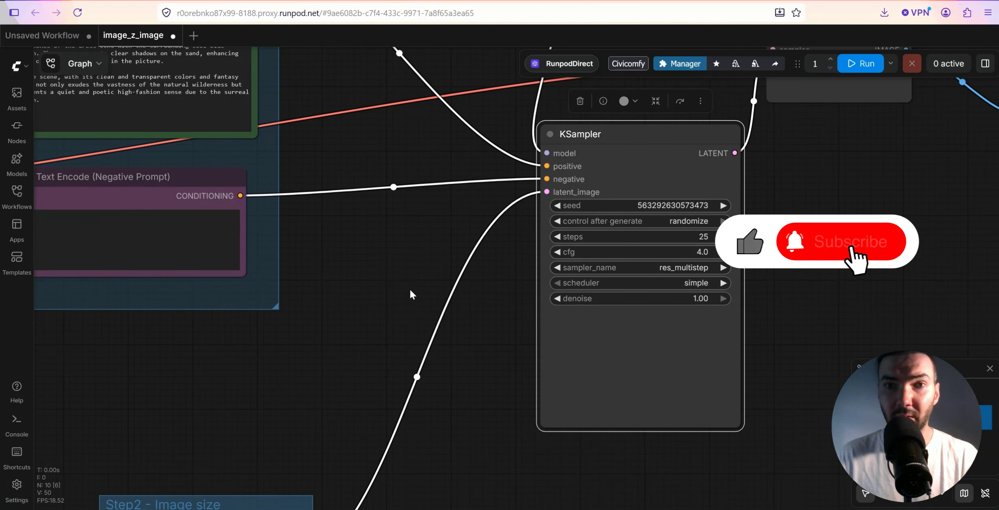
scroll(409, 289, down, 2)
scroll(558, 289, up, 3)
scroll(559, 289, up, 3)
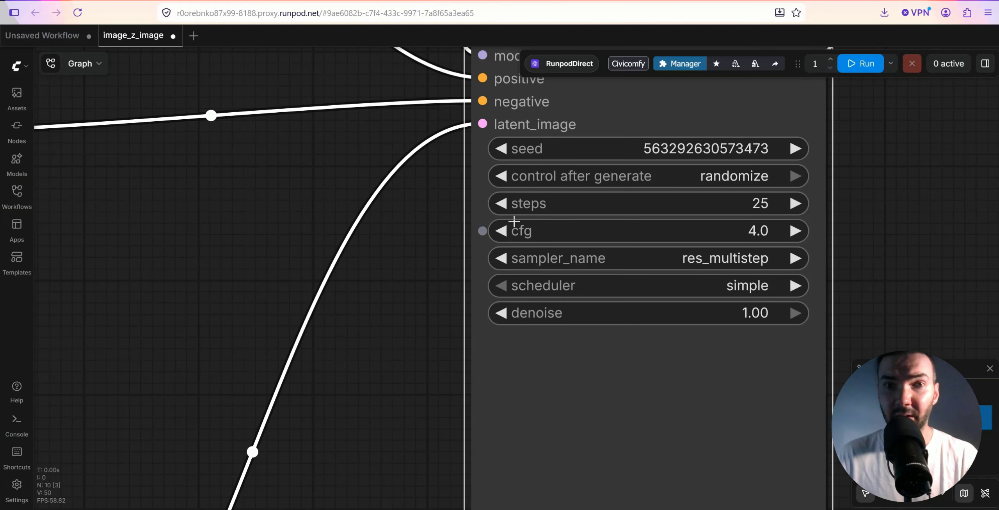
Try raising the KSampler's cfg to 8.1, and undo the change
drag(570, 231, 599, 230)
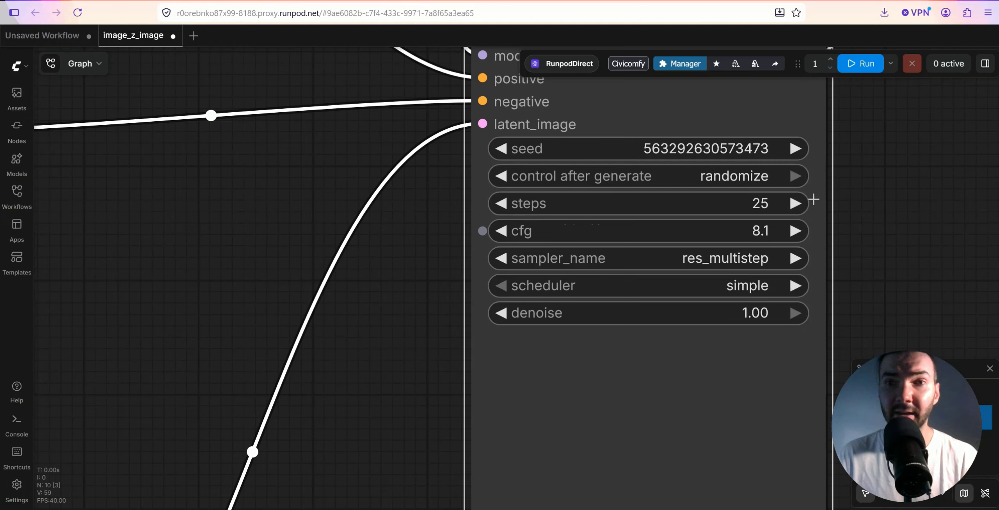
key(ctrl+z)
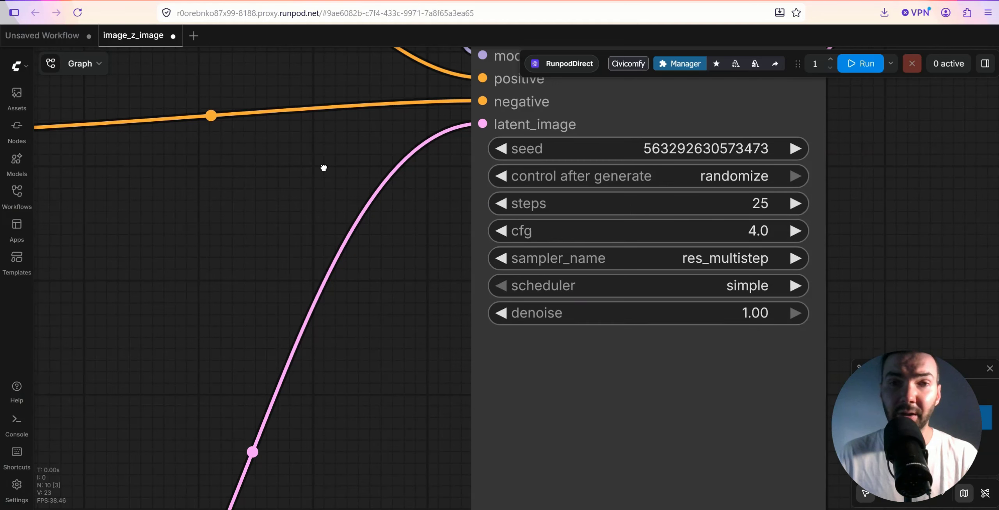
Move the Step2 - Image size group up to just beneath the Step3 - Prompt group
drag(323, 167, 323, 167)
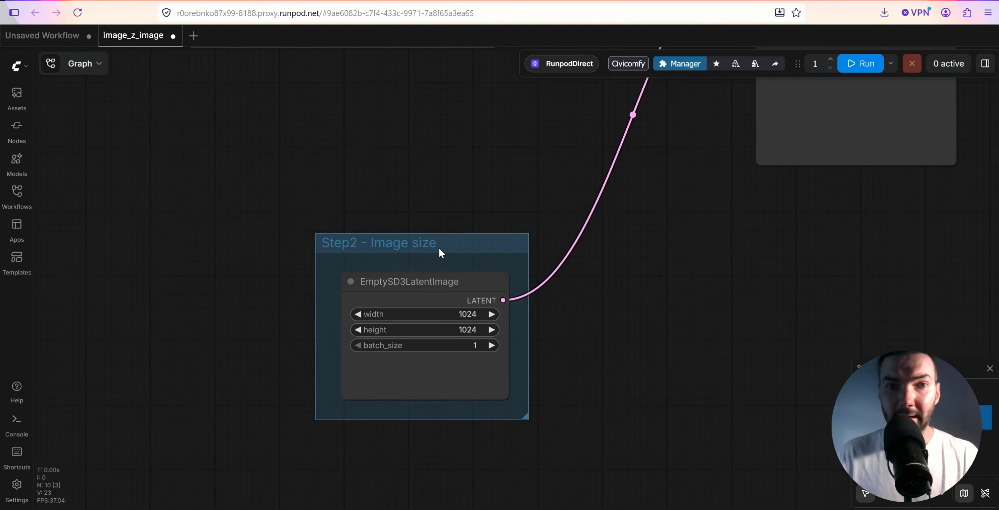
drag(439, 247, 408, 226)
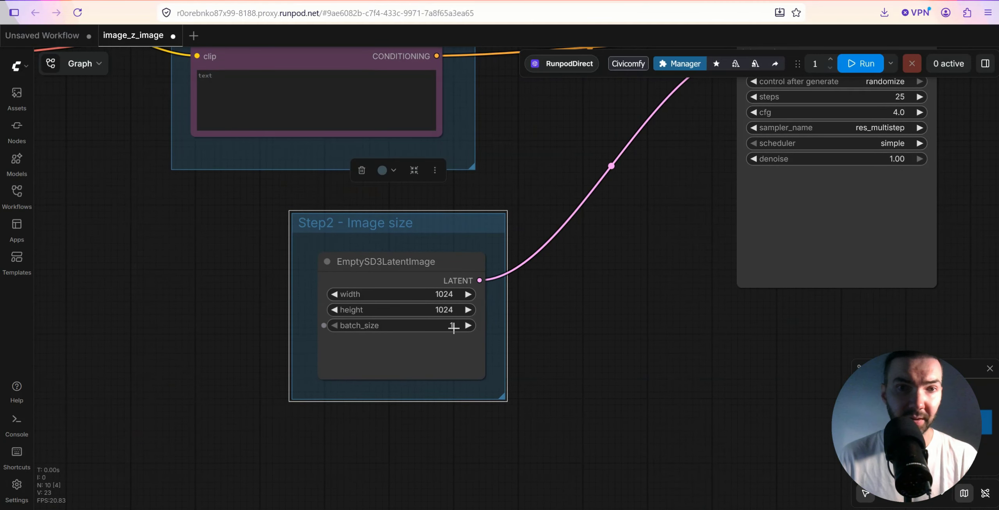
scroll(455, 326, up, 3)
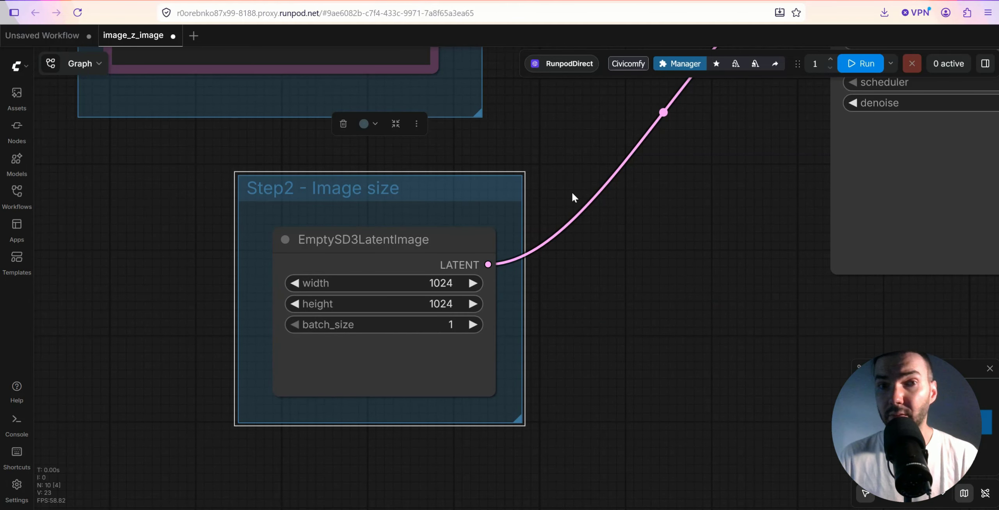
scroll(575, 196, down, 4)
key(ctrl+z)
key(ctrl+z)
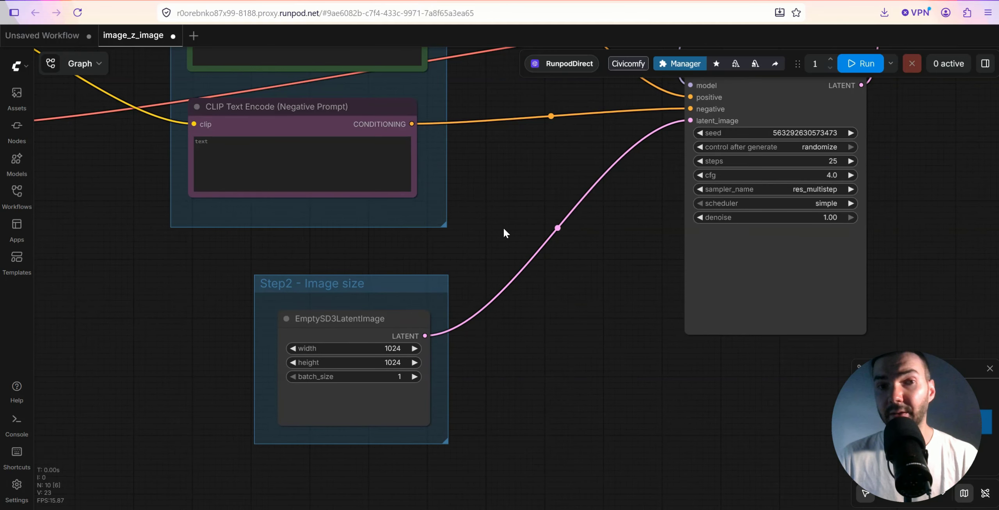
drag(469, 247, 448, 283)
scroll(437, 316, down, 2)
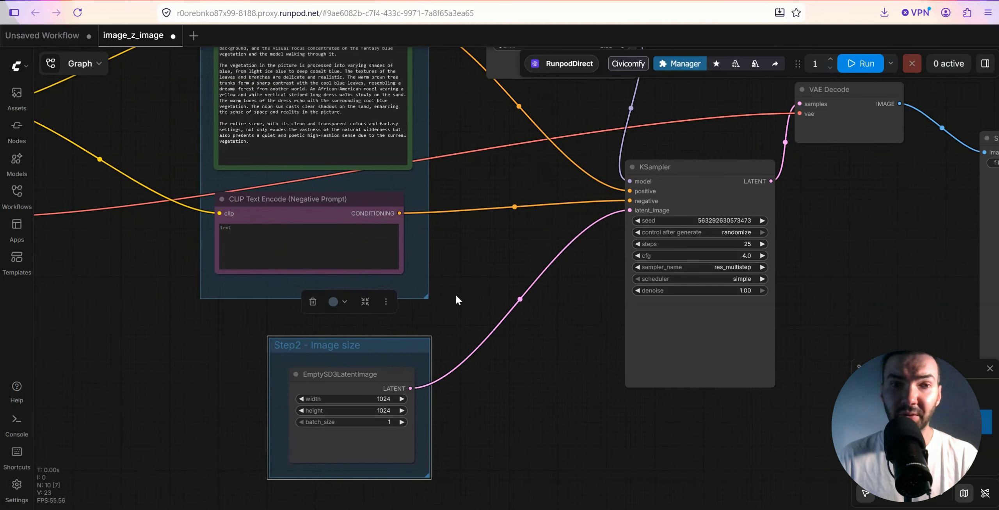
drag(481, 259, 480, 312)
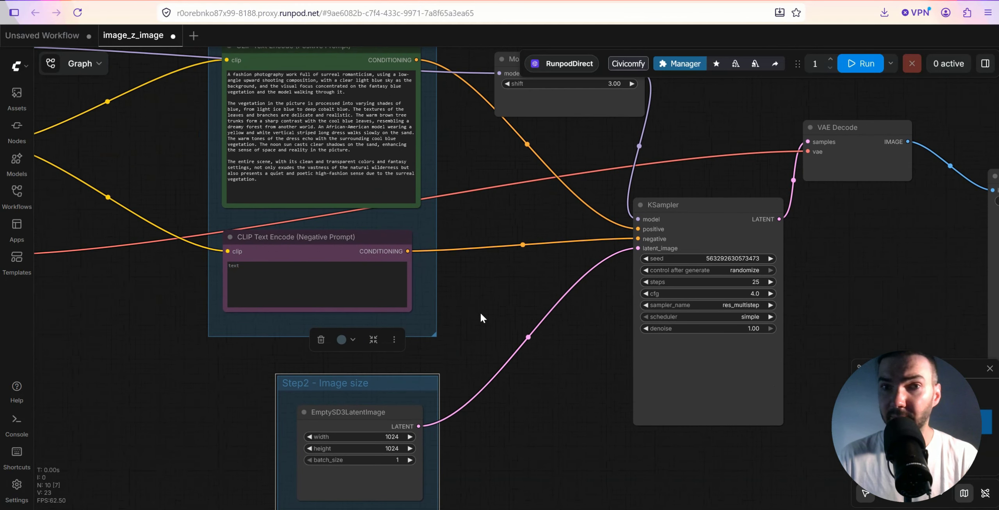
Move the Step1 - Load models group slightly closer to the Prompt group to tidy the workflow layout
scroll(480, 312, down, 3)
drag(123, 110, 325, 124)
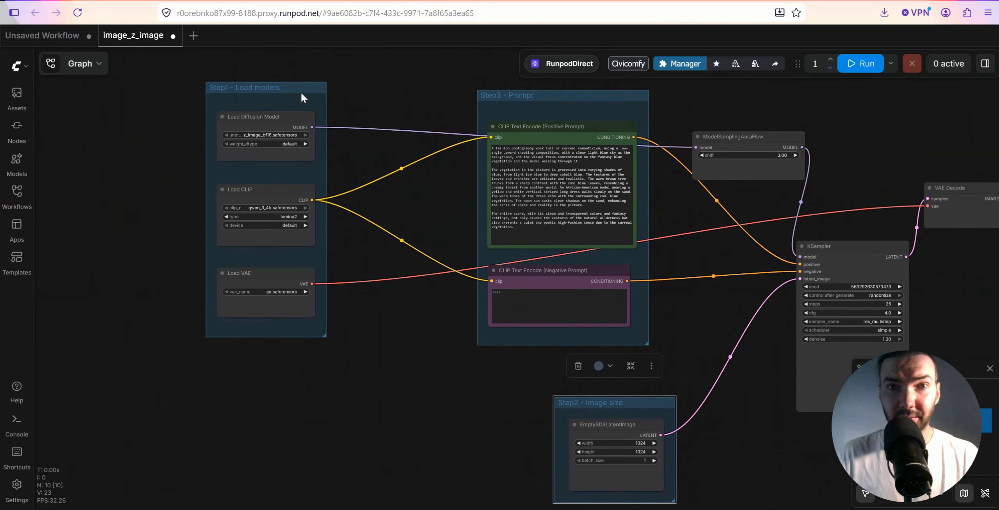
drag(301, 93, 276, 93)
scroll(530, 312, right, 5)
scroll(530, 312, down, 2)
drag(487, 356, 493, 360)
scroll(589, 277, up, 2)
drag(187, 107, 179, 83)
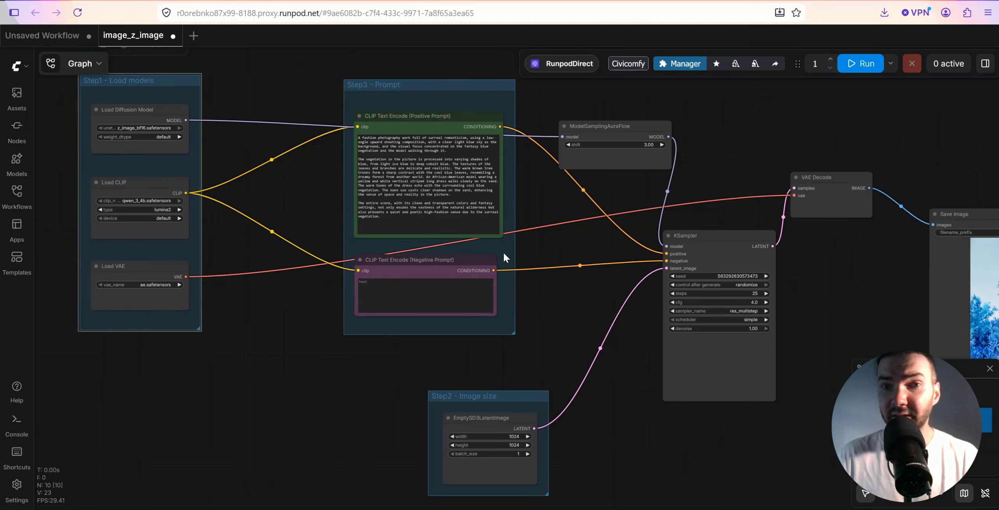
drag(543, 304, 426, 269)
scroll(416, 283, down, 2)
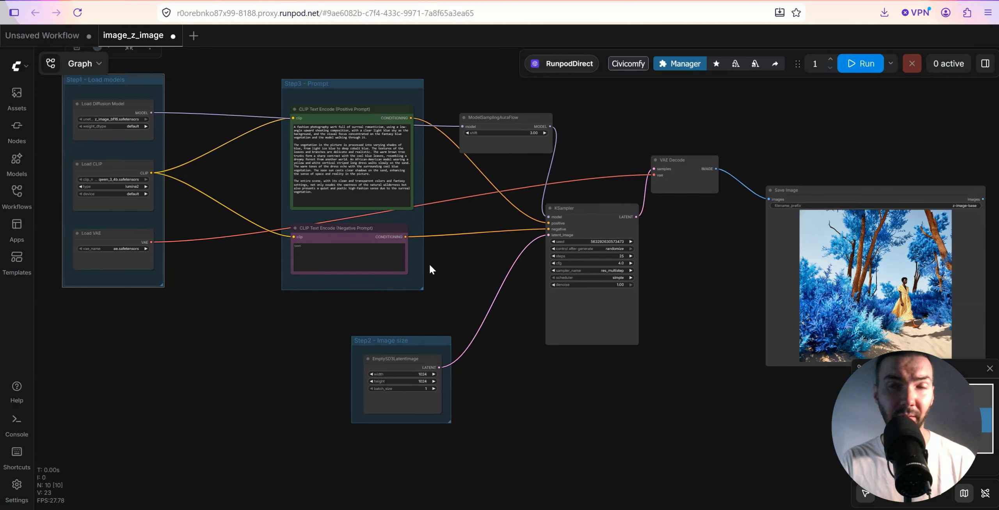
scroll(455, 229, up, 5)
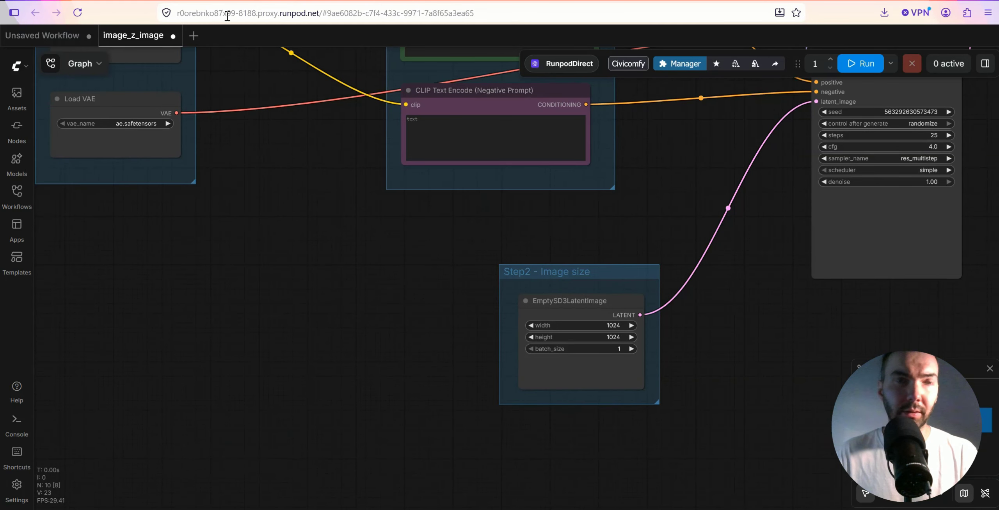
Switch to the Runpod console and open JupyterLab for the z-image-multi-gen-A4500 pod
key(ctrl+Tab)
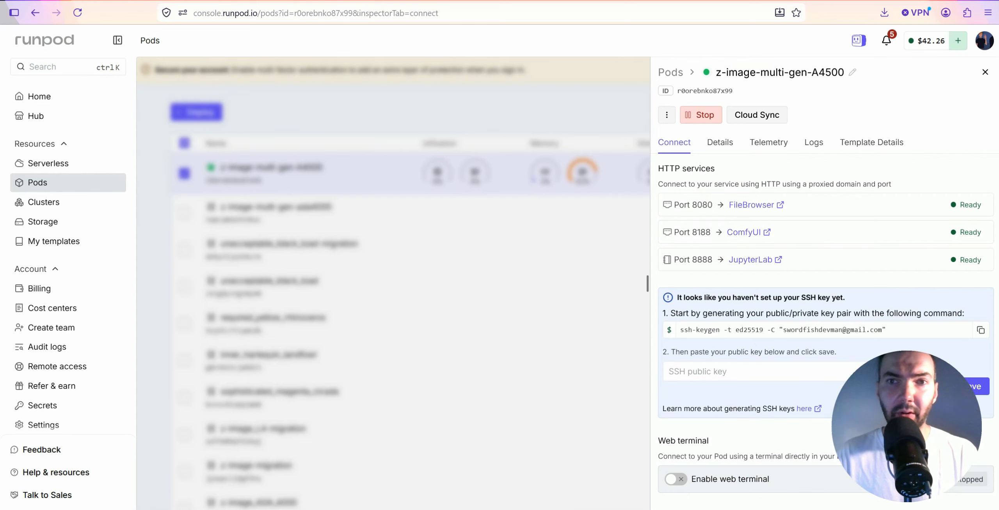
click(767, 261)
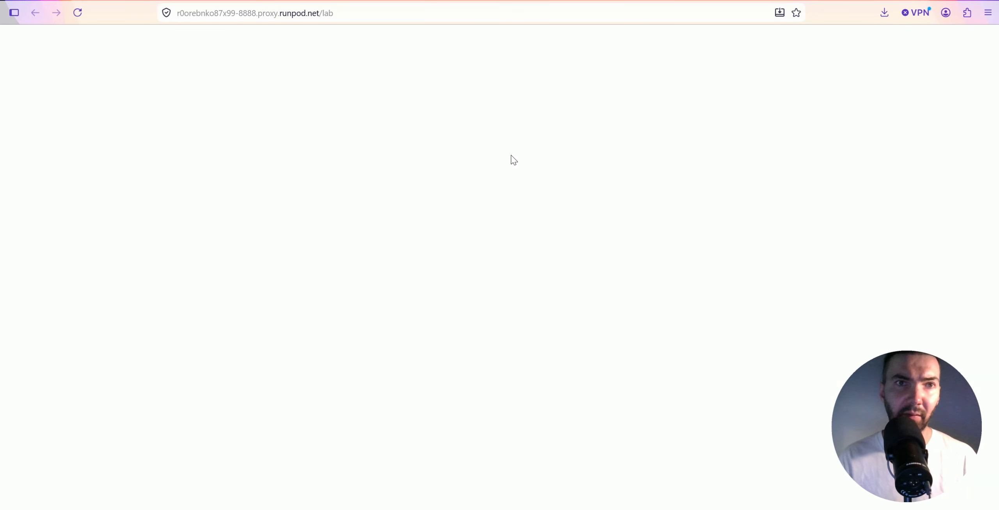
key(ctrl+shift+Tab)
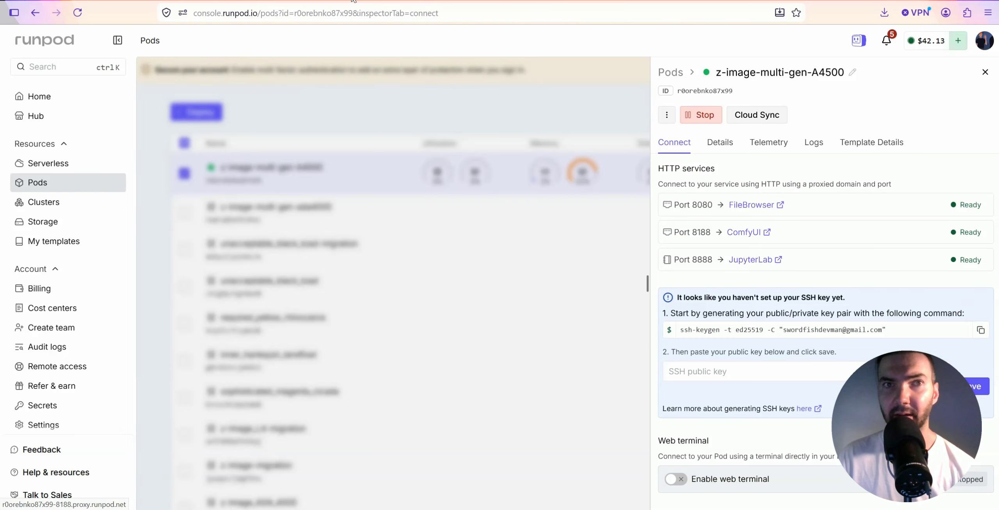
key(ctrl+Tab)
Open the runpod-slim/ComfyUI/custom_nodes folder in the JupyterLab file browser
click(62, 111)
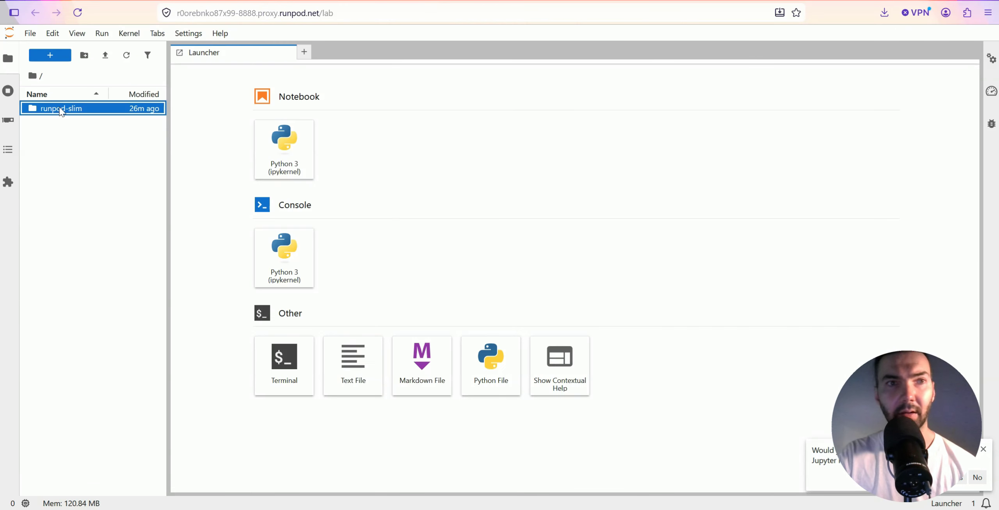
double_click(61, 111)
click(73, 111)
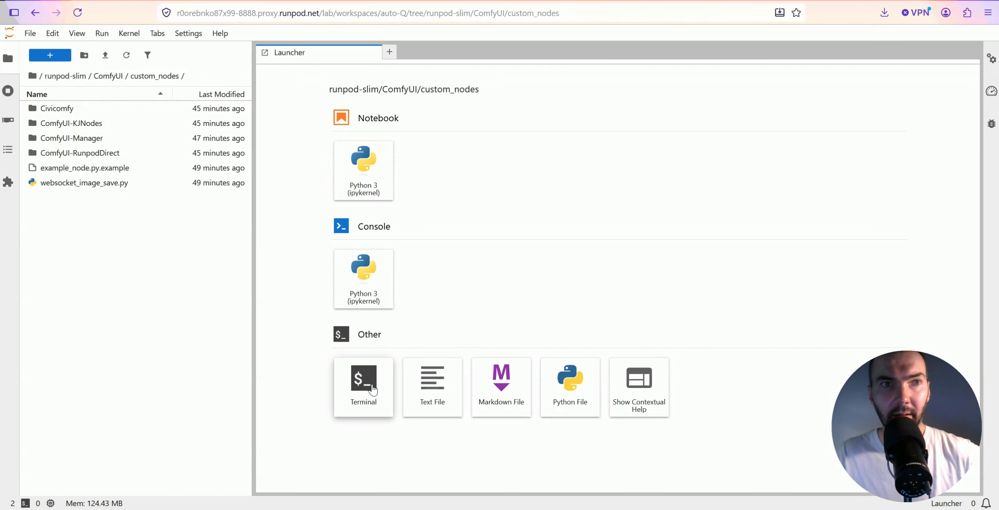
click(371, 397)
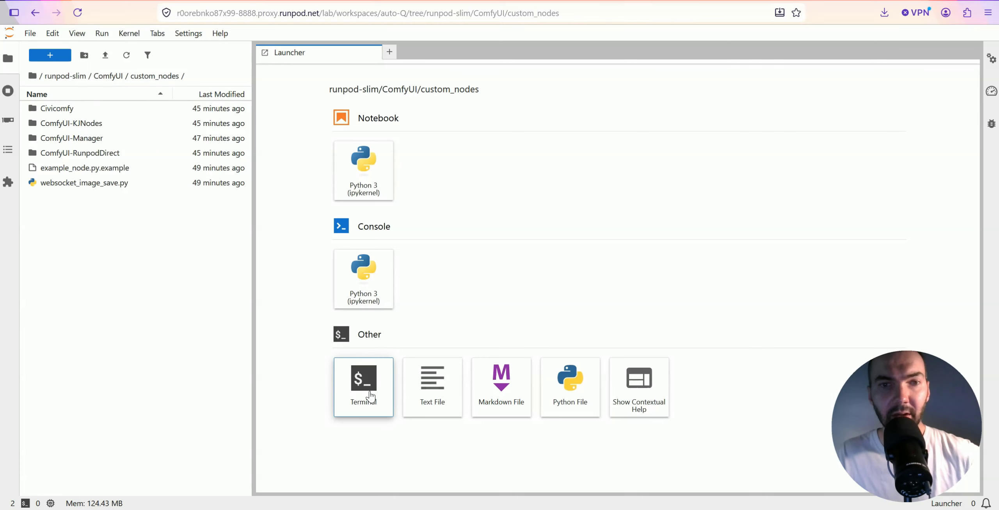
right_click(562, 78)
click(584, 107)
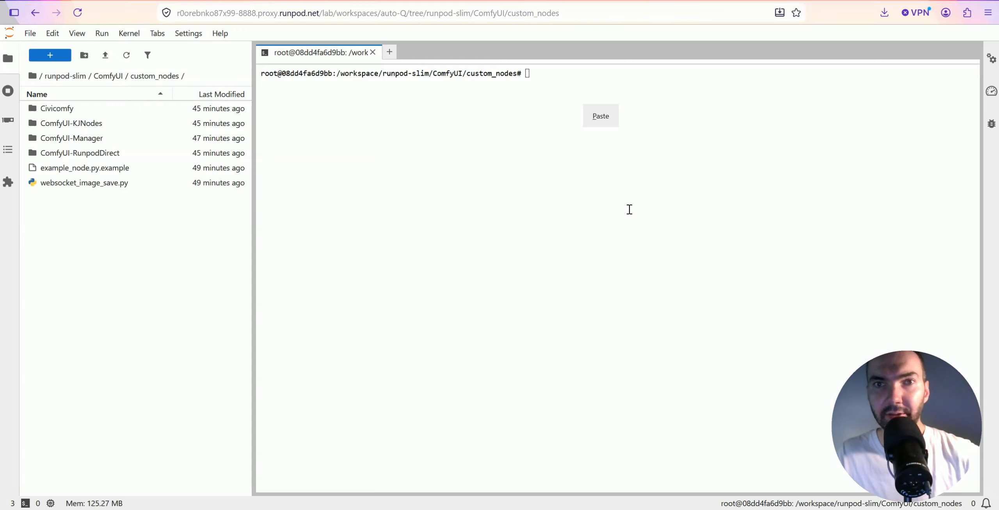
text(git clone https://github.com/tenitsky/tenitsky-prompt-cycler-simple.git && cd tenitsky-prompt-cycler-simple && pip install -r requirements.txt && pkill -f main.py)
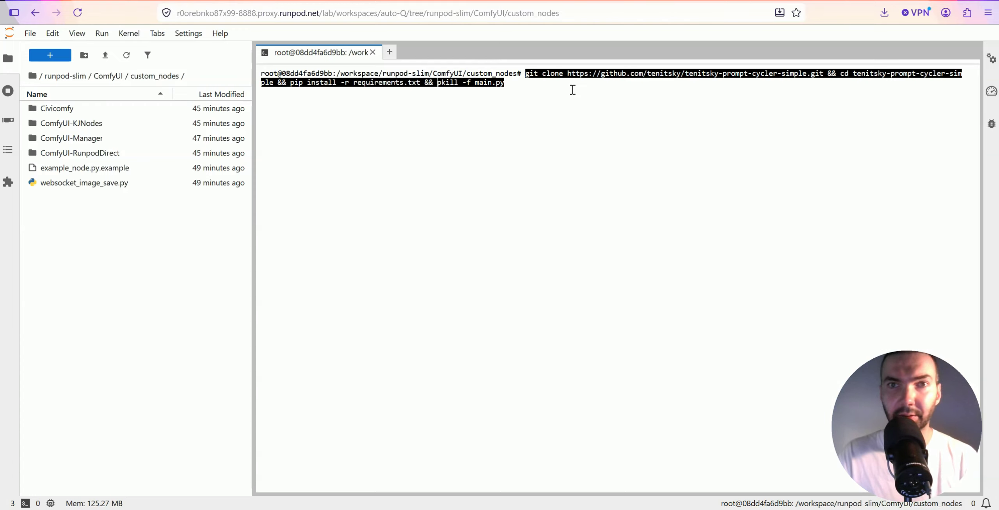
key(Return)
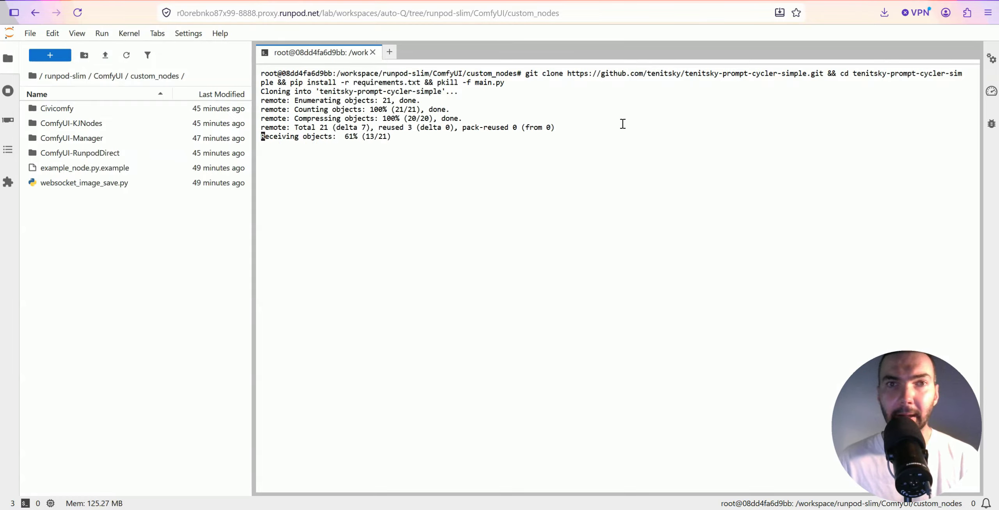
click(109, 171)
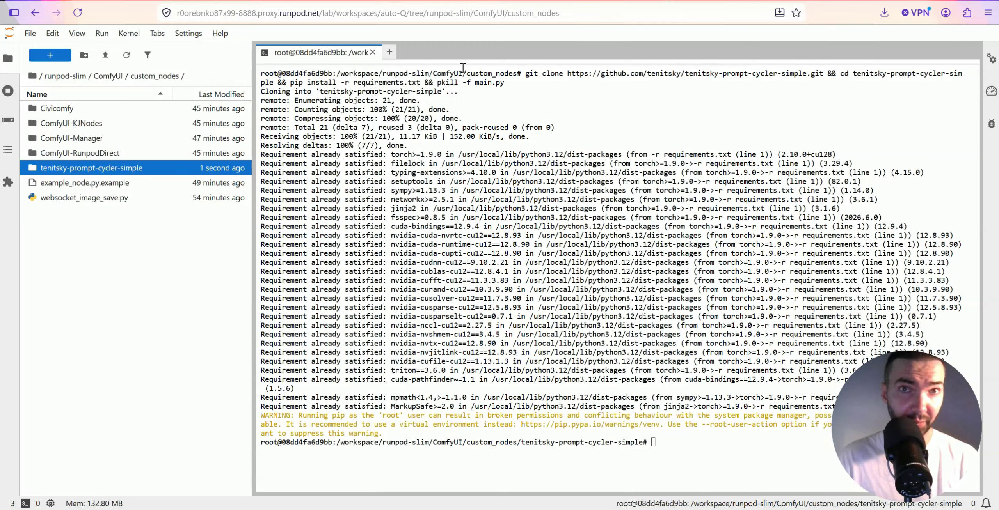
Switch back to ComfyUI, reload the page and add a Prompt Cycler node to the image_z_image workflow
key(ctrl+Tab)
key(F5)
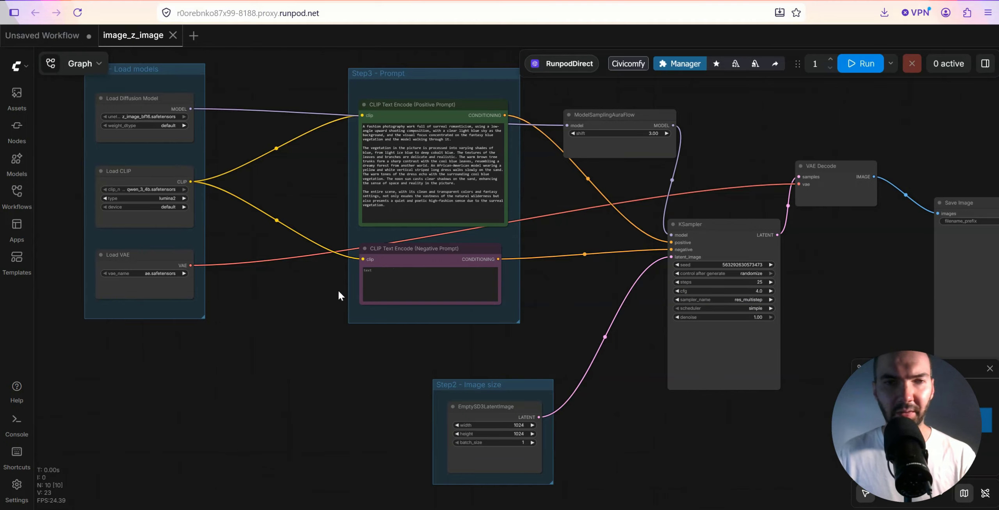
double_click(317, 349)
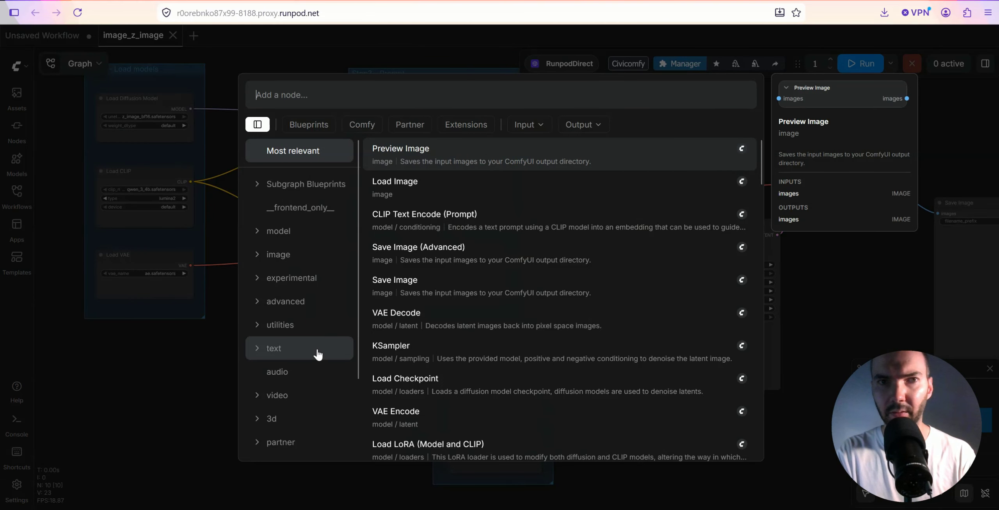
text(prompt c)
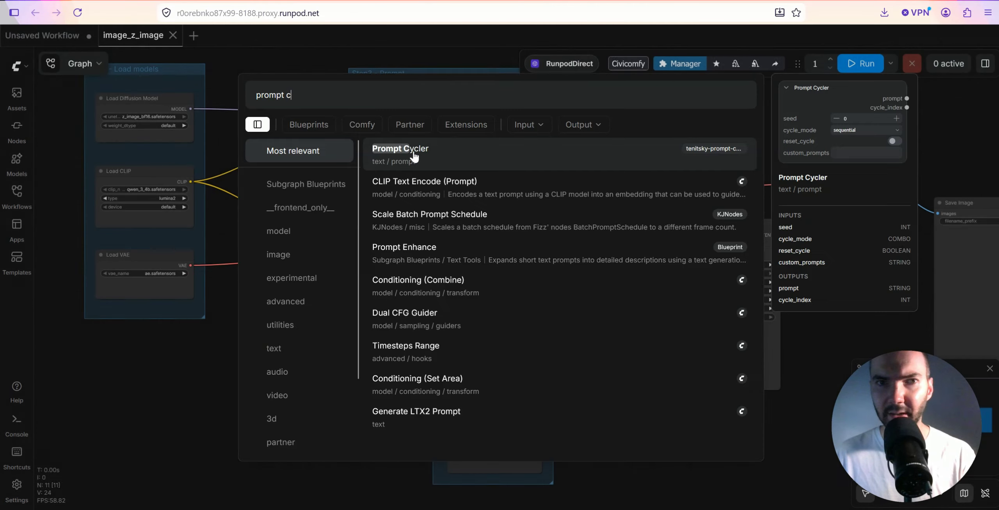
click(413, 155)
Place the Prompt Cycler node below the Load models group and enlarge it to fit its whole prompt list
drag(387, 253, 242, 413)
drag(398, 431, 490, 238)
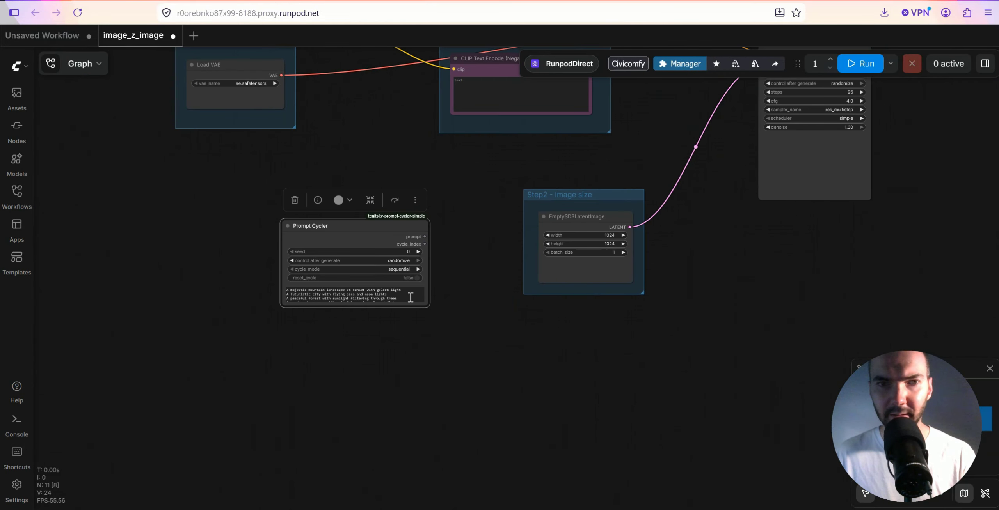
drag(427, 305, 457, 446)
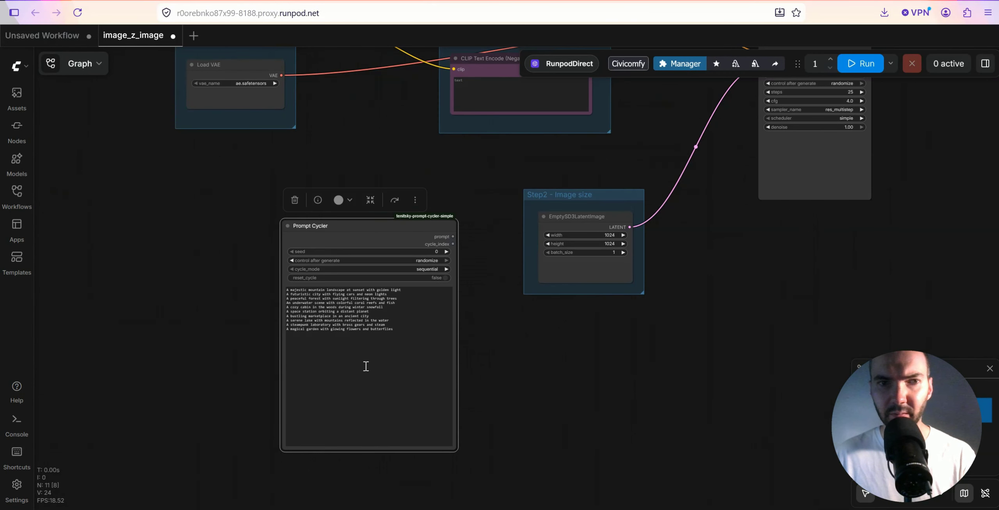
Examine the example prompts in the Prompt Cycler node and how each one occupies its own line
scroll(365, 367, up, 10)
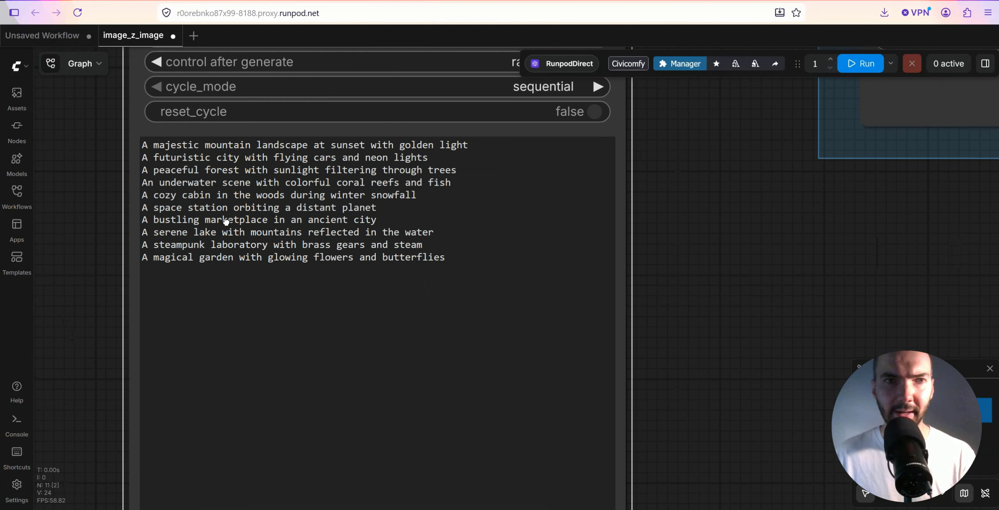
drag(223, 221, 258, 269)
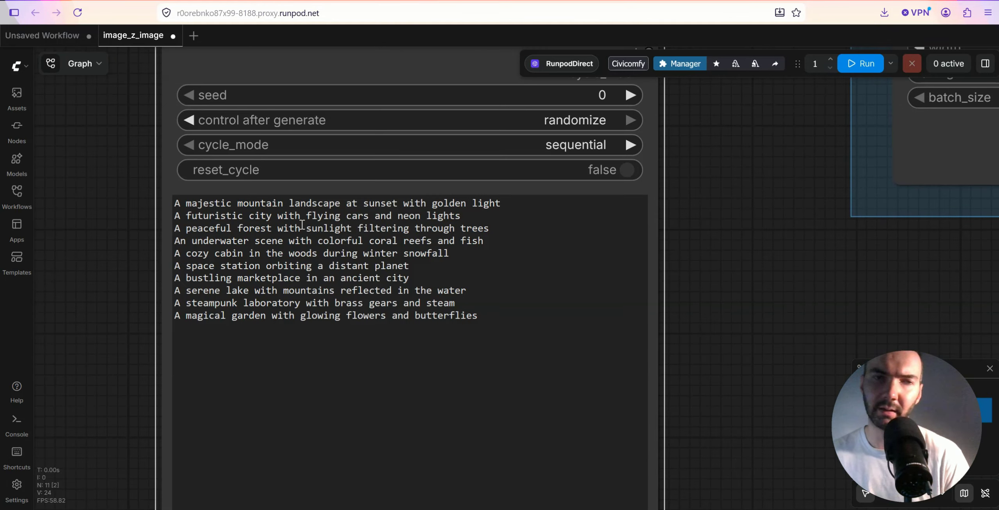
triple_click(257, 204)
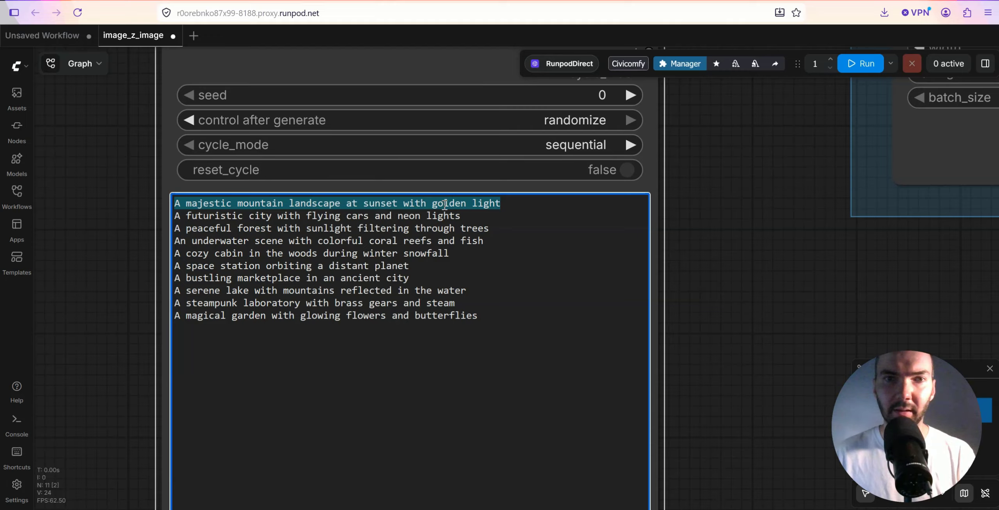
click(517, 204)
drag(501, 204, 6, 198)
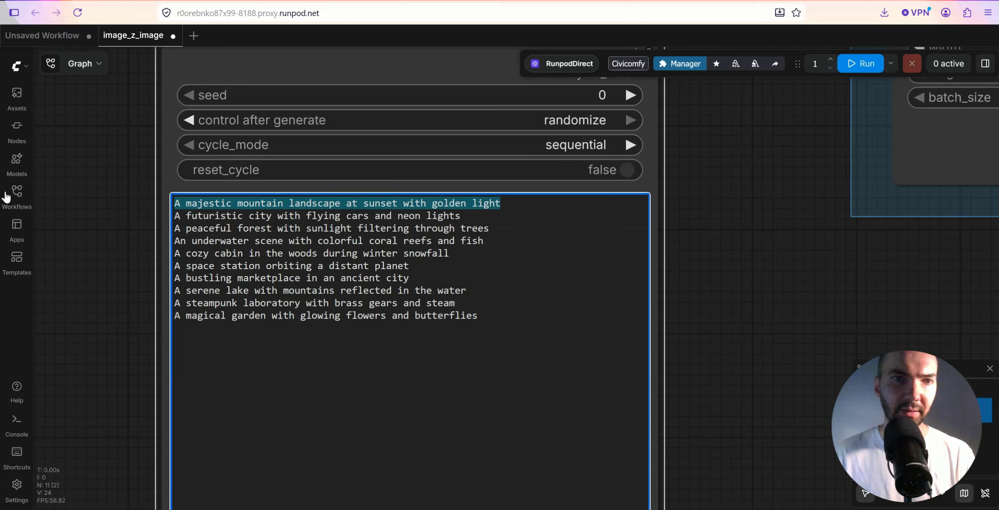
triple_click(218, 203)
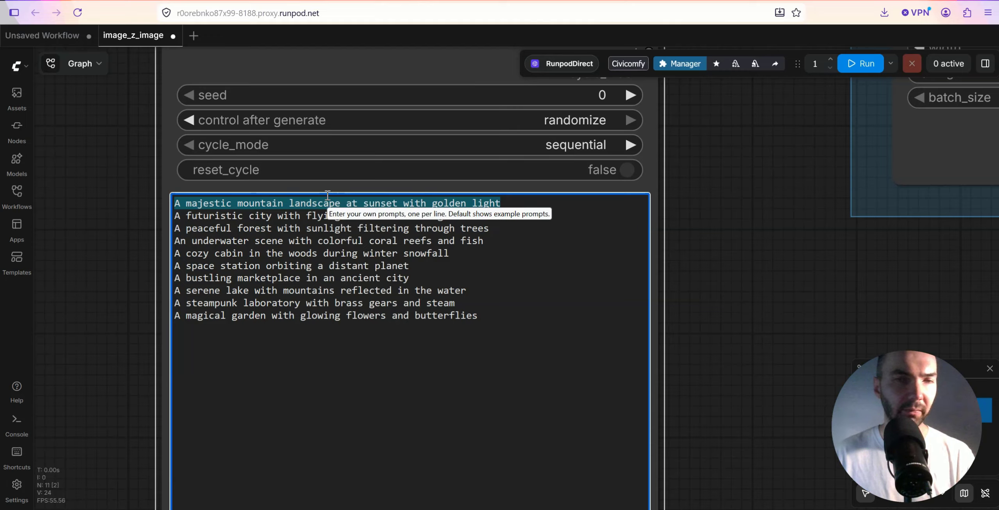
click(501, 205)
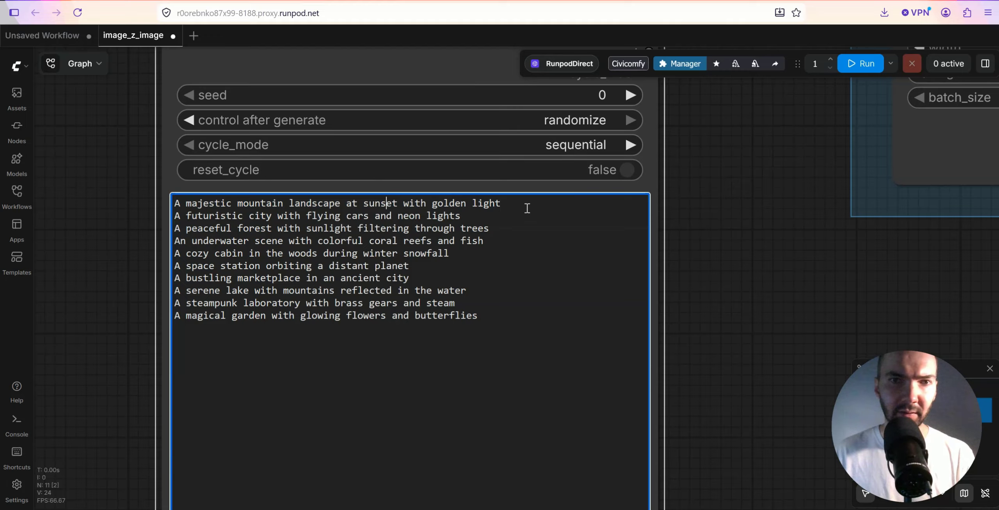
drag(526, 204, 175, 197)
click(202, 215)
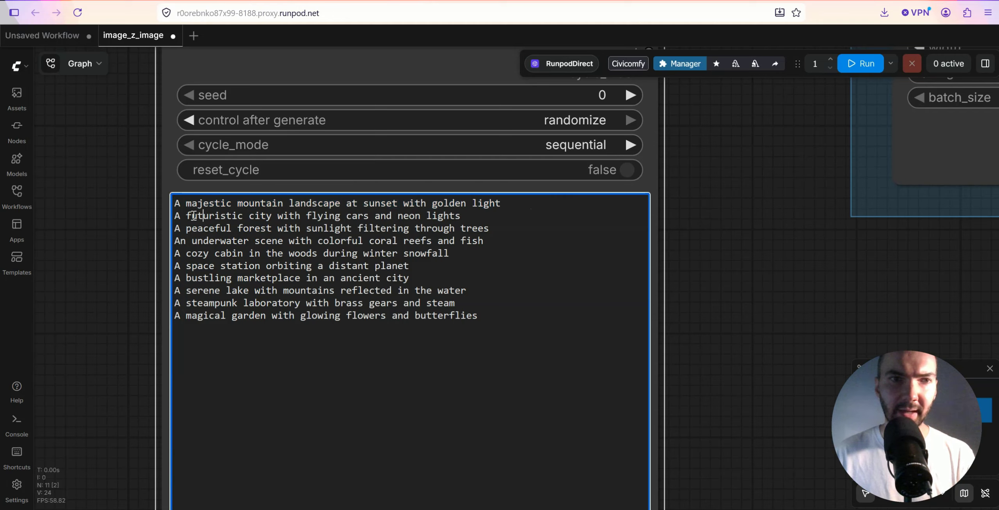
shift+click(495, 216)
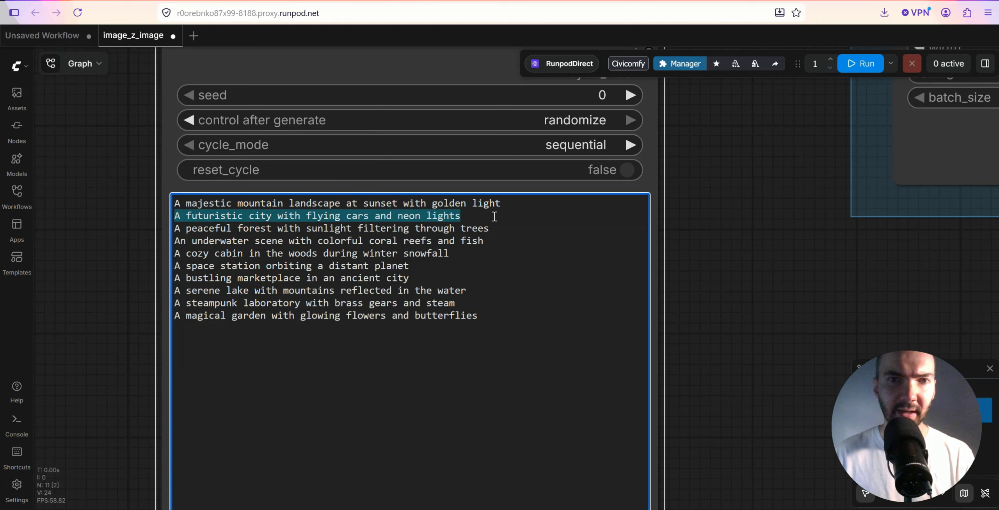
Insert blank lines after the mountain landscape, futuristic city and peaceful forest prompts in the Prompt Cycler
key(Right)
key(Return)
key(Left)
key(Return)
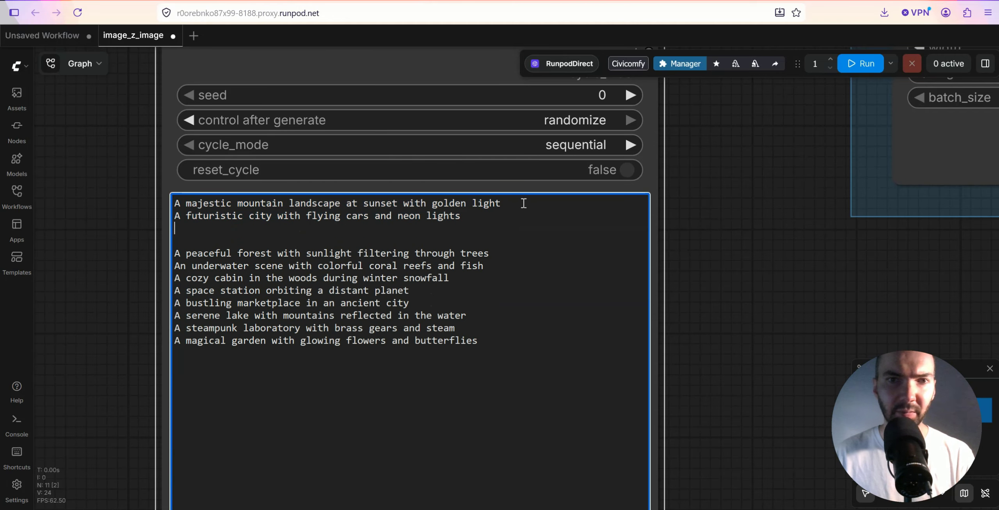
key(Return)
click(495, 266)
key(Return)
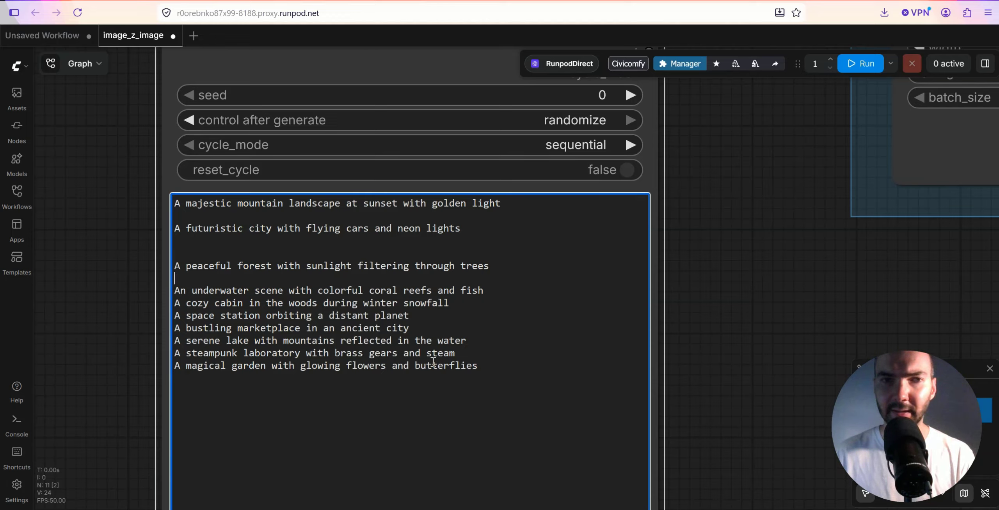
Connect the Prompt Cycler's prompt output to the text input of the CLIP Text Encode (Positive Prompt) node
scroll(690, 199, up, 5)
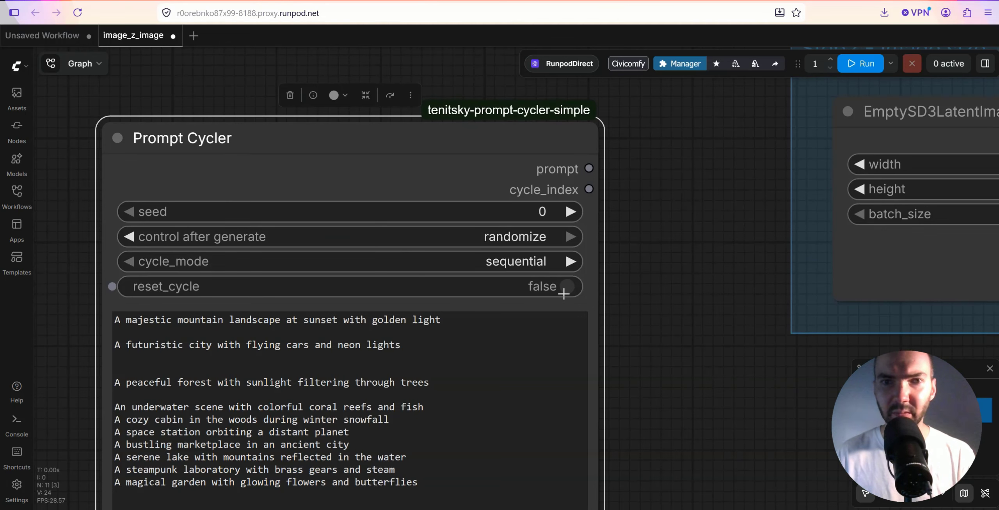
scroll(663, 197, down, 3)
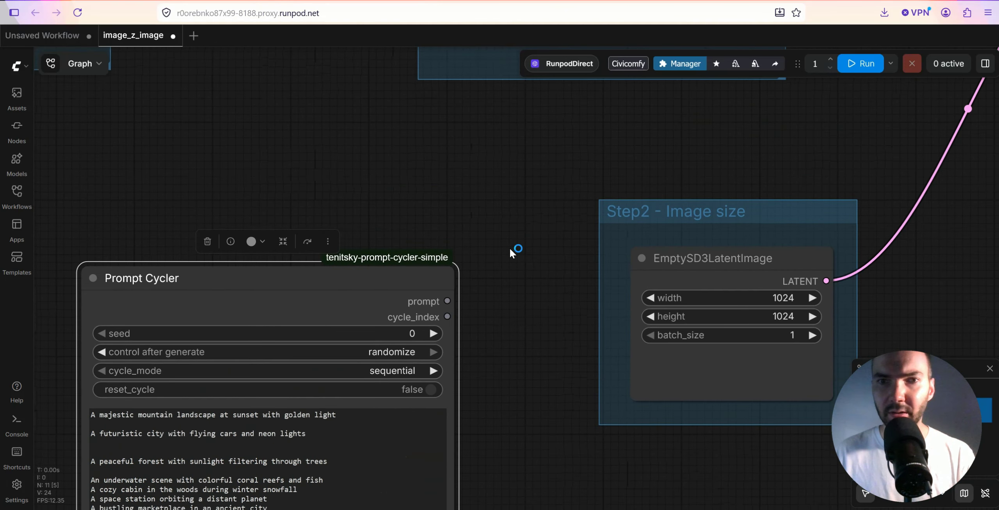
drag(509, 247, 417, 273)
scroll(417, 273, down, 3)
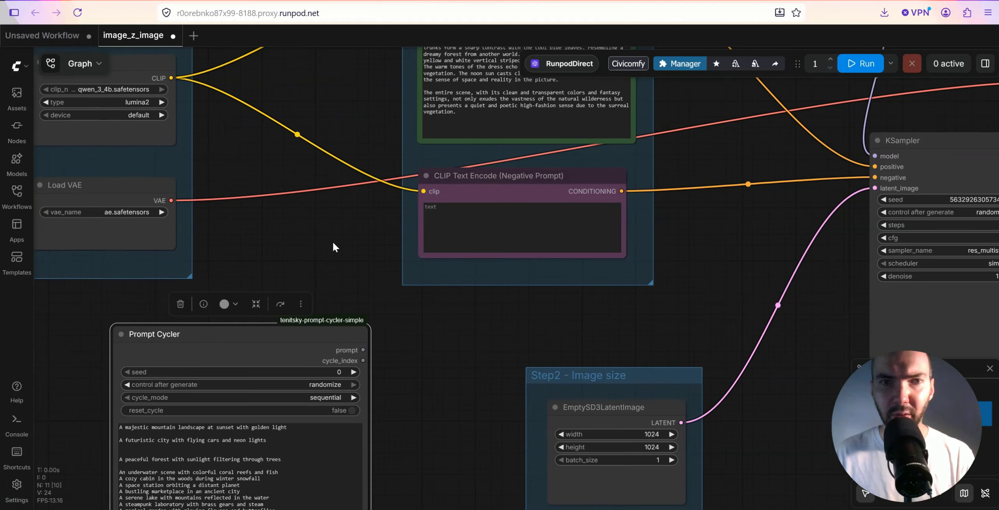
drag(334, 243, 297, 338)
scroll(275, 398, down, 2)
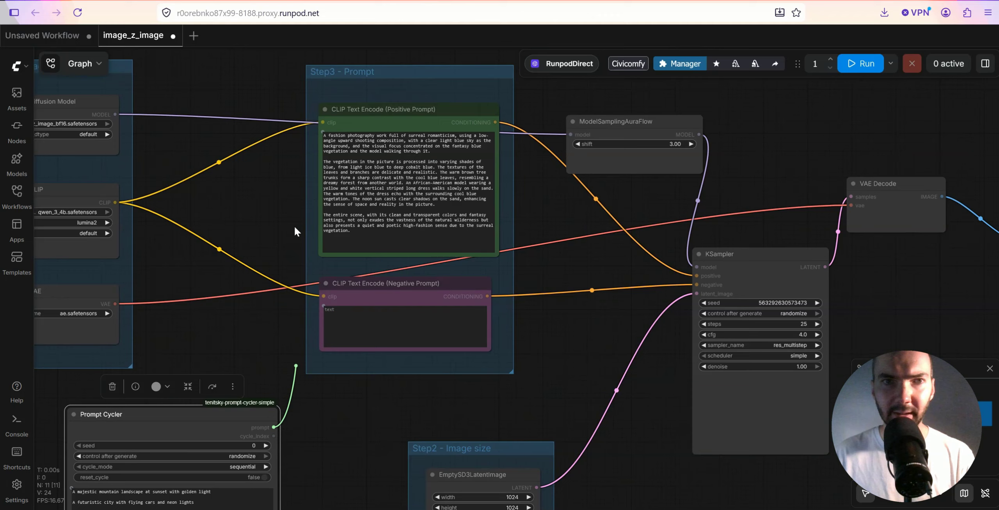
drag(294, 232, 323, 132)
drag(251, 306, 334, 313)
scroll(334, 313, up, 2)
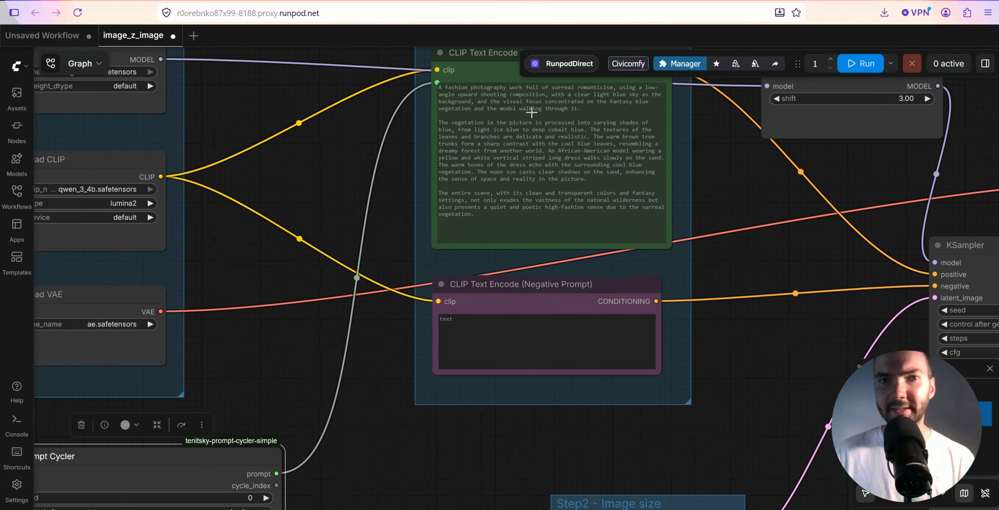
Nudge the Prompt Cycler node slightly down and to the left beneath the Load models group
scroll(519, 149, up, 2)
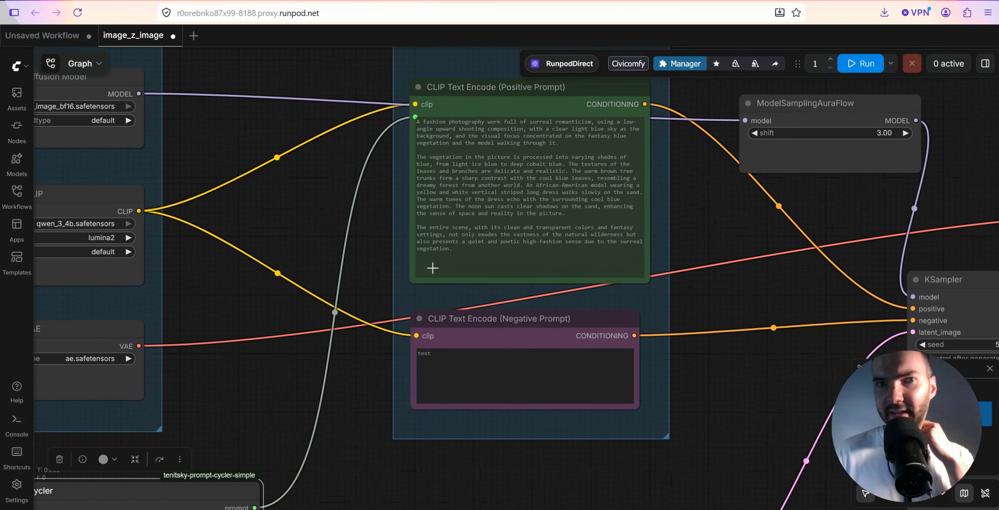
scroll(392, 297, down, 3)
scroll(315, 354, up, 1)
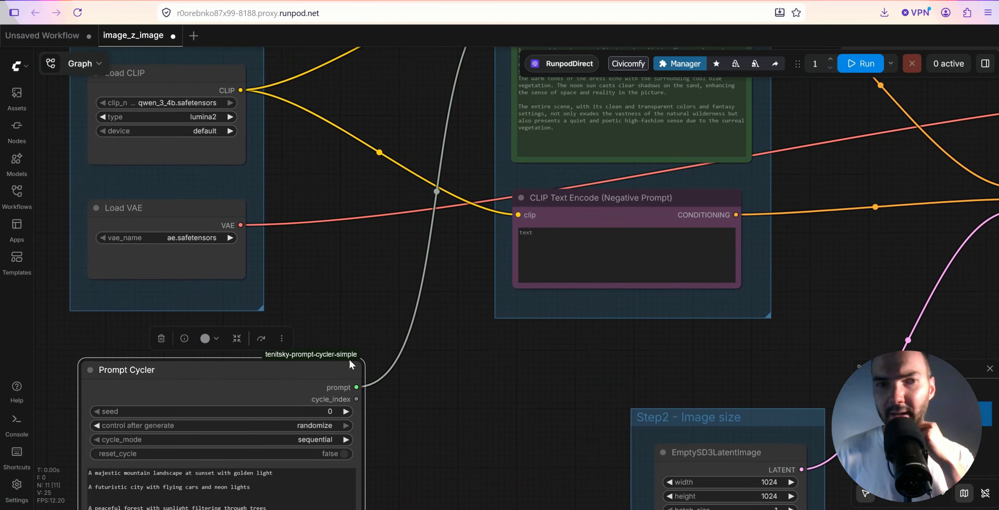
drag(326, 366, 316, 373)
scroll(437, 357, down, 2)
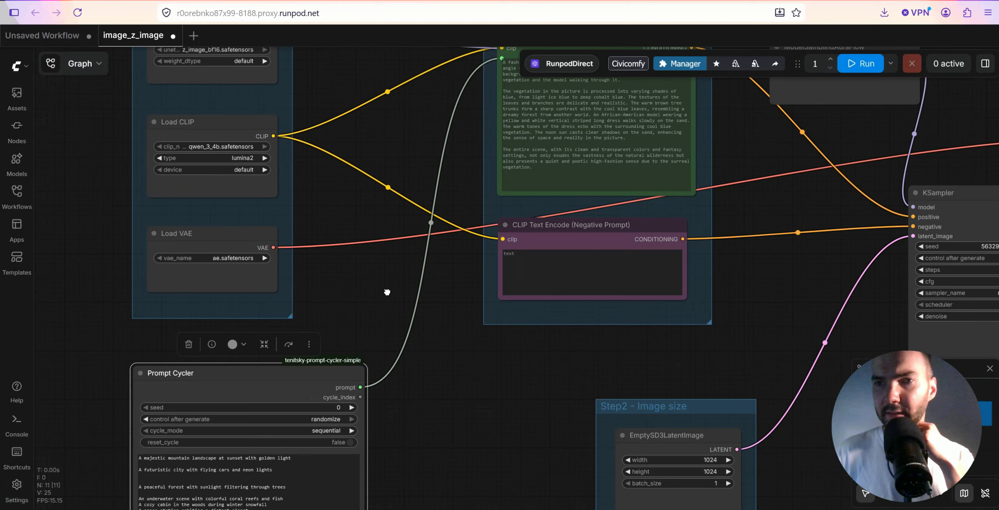
Run the workflow once with the Prompt Cycler feeding the positive prompt and bring the Save Image node into view
scroll(387, 292, right, 5)
click(860, 64)
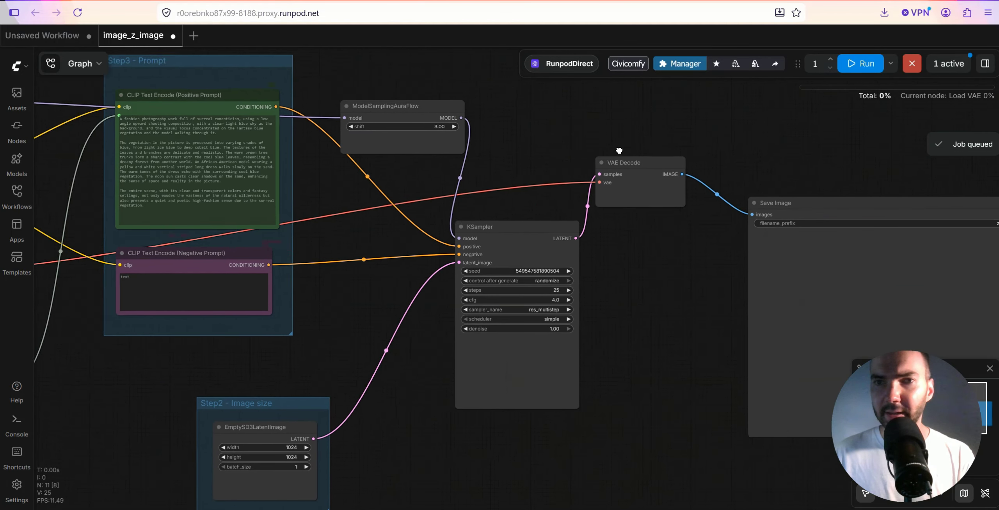
scroll(619, 151, right, 5)
scroll(687, 181, up, 3)
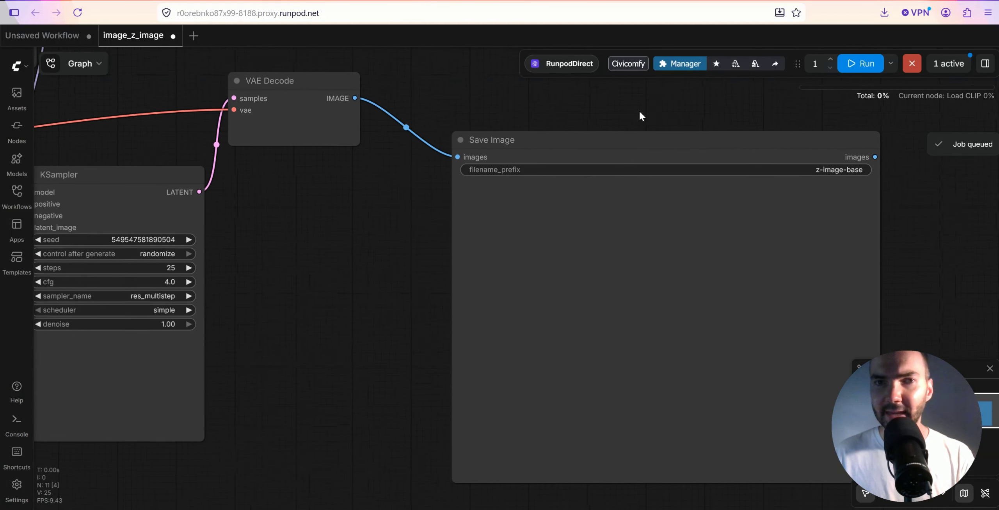
scroll(609, 121, down, 1)
drag(577, 129, 624, 164)
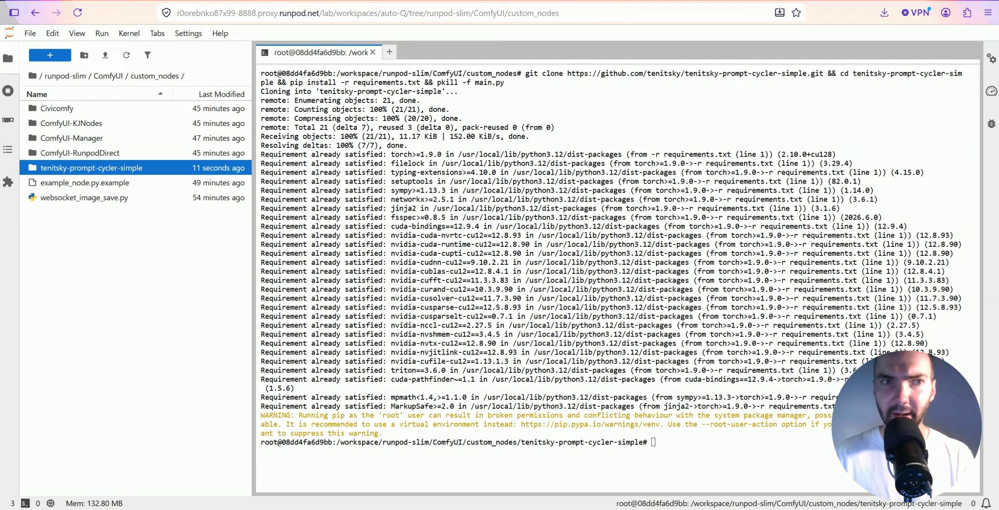
Switch to JupyterLab, check the contents of the runpod-slim/ComfyUI/output folder and return to the ComfyUI folder
click(116, 76)
key(ctrl+BackSpace)
key(ctrl+BackSpace)
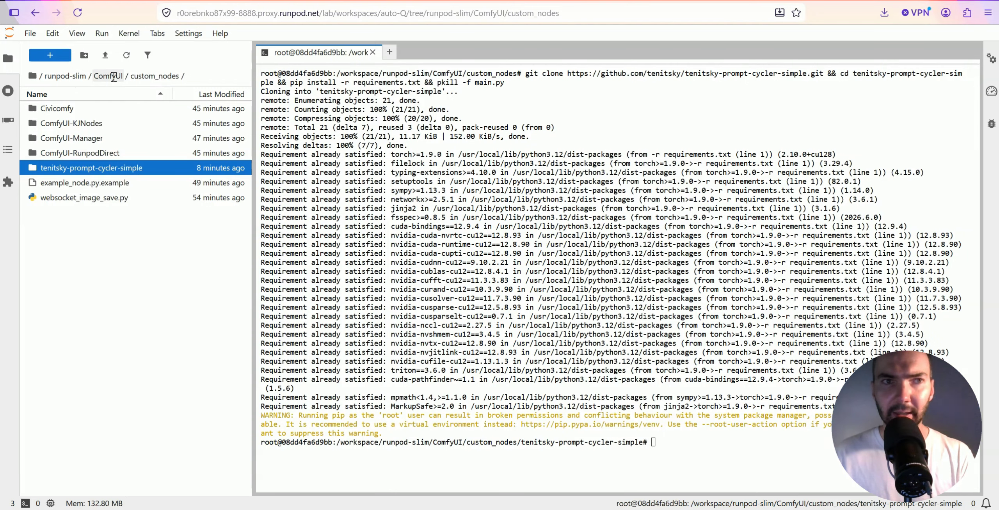
key(Return)
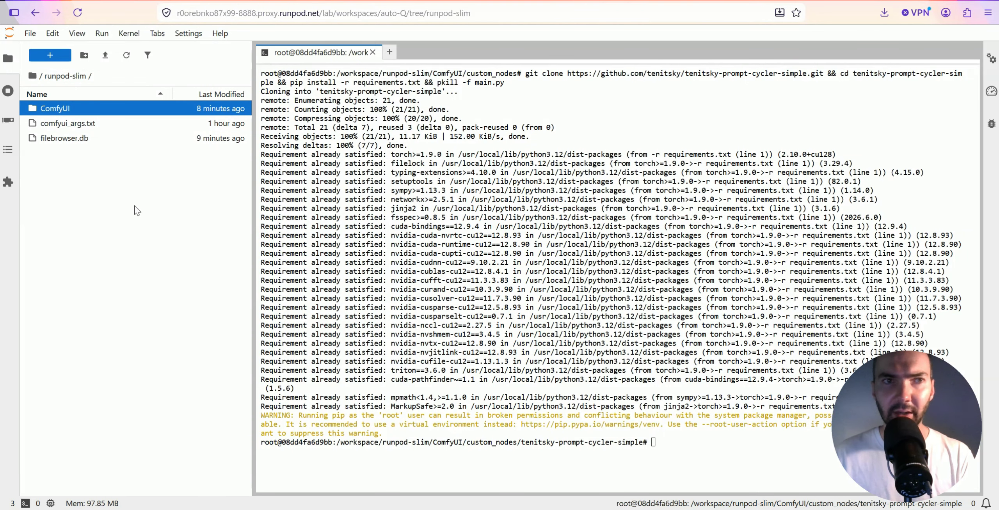
double_click(79, 112)
double_click(73, 319)
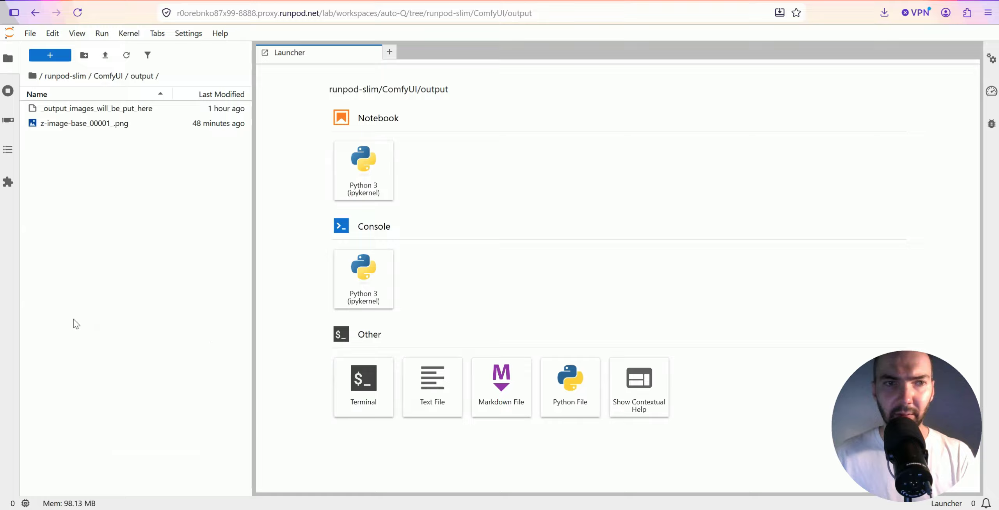
click(106, 76)
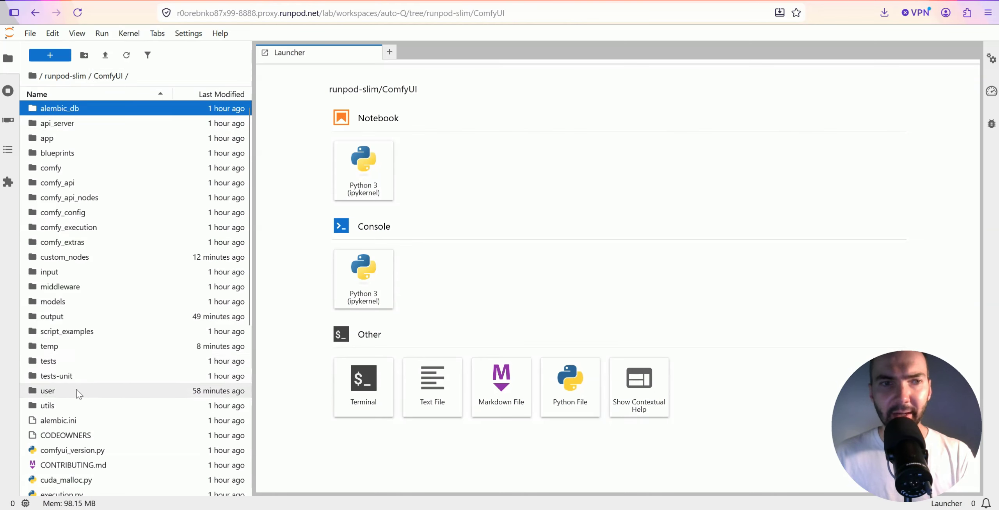
Return to the ComfyUI workflow and shift the Save Image and VAE Decode nodes slightly right to free space after the KSampler
key(ctrl+Tab)
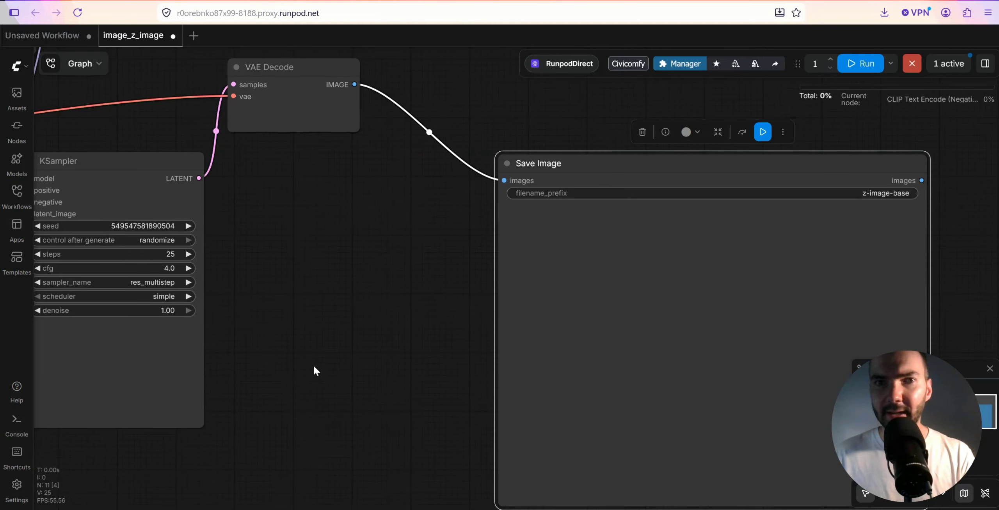
drag(398, 363, 613, 339)
scroll(613, 339, down, 5)
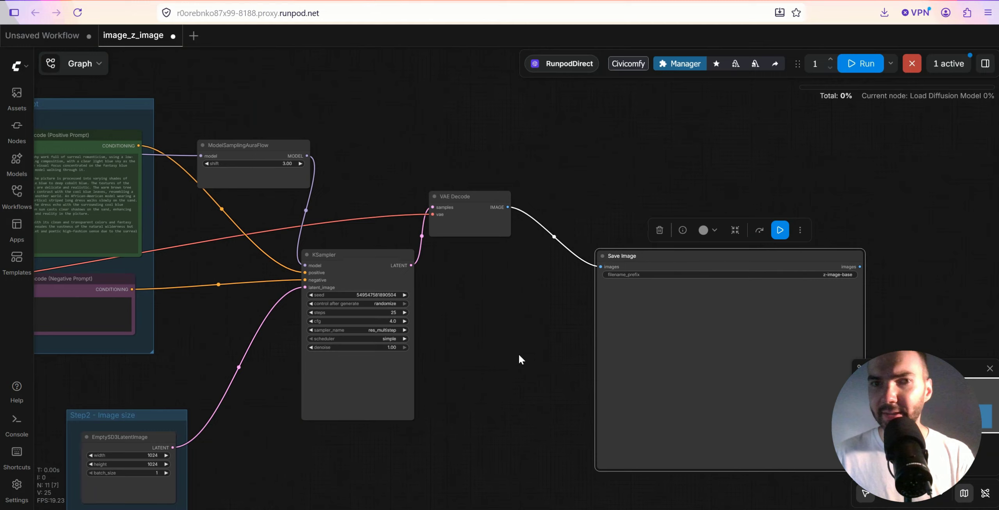
drag(729, 266, 794, 275)
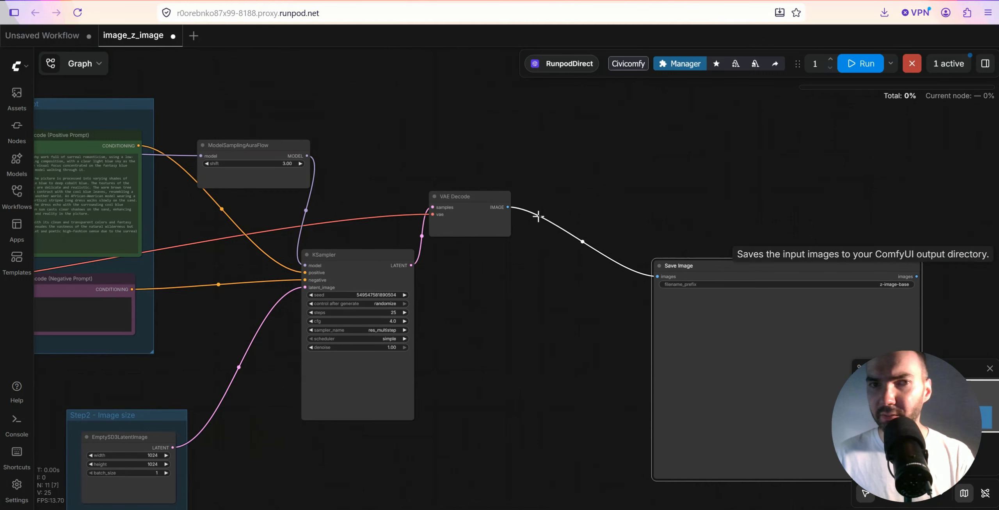
drag(496, 202, 543, 212)
drag(706, 141, 601, 185)
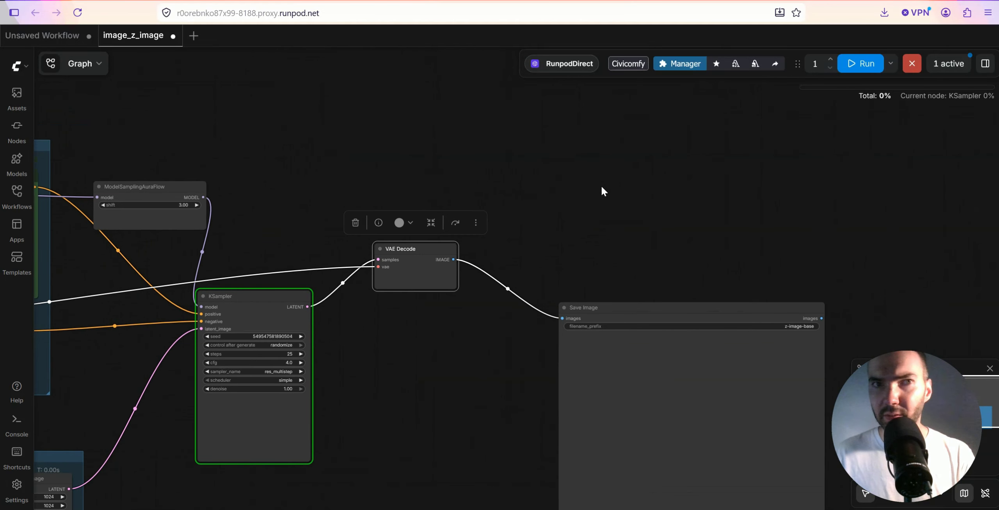
click(601, 186)
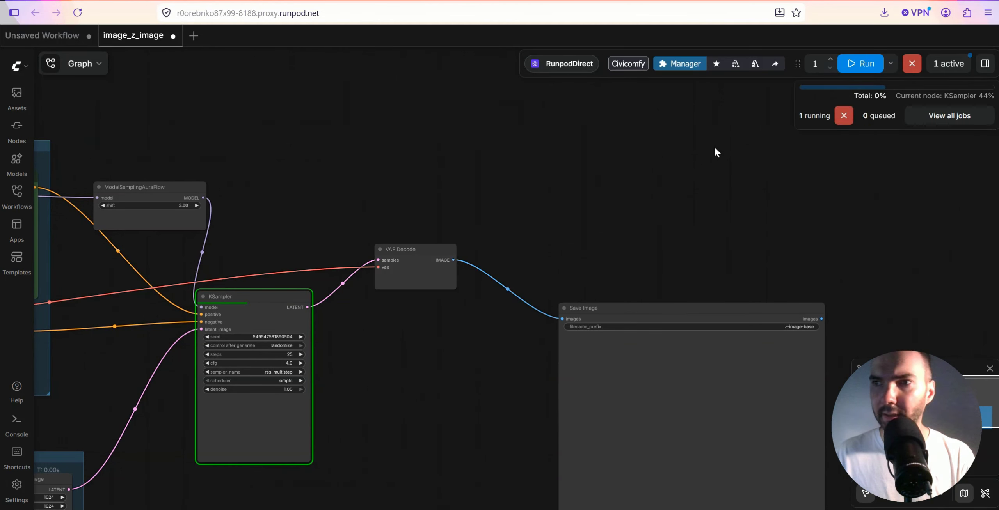
Find the ComfyUI Local Save Node in the Custom Nodes Manager by searching "local save no" and install its latest version
click(679, 65)
click(504, 175)
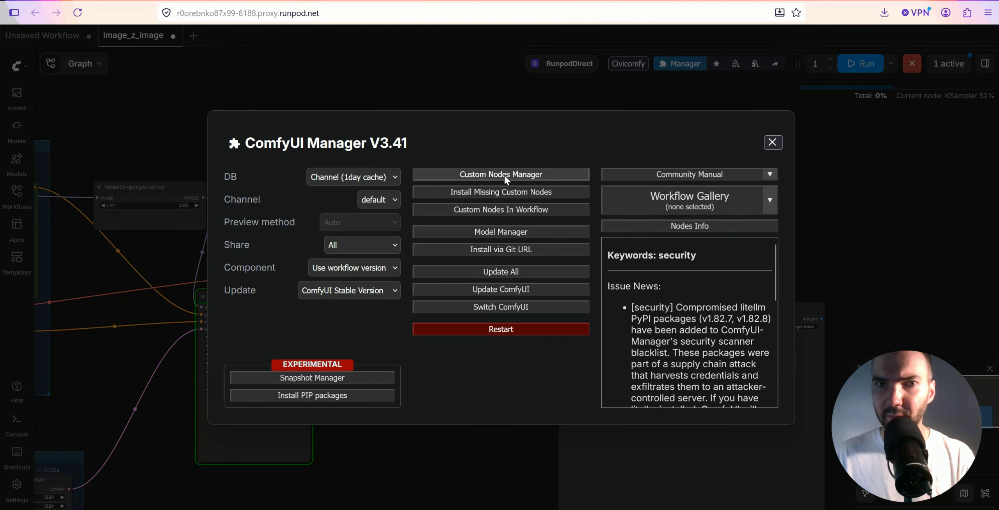
click(278, 82)
text(com)
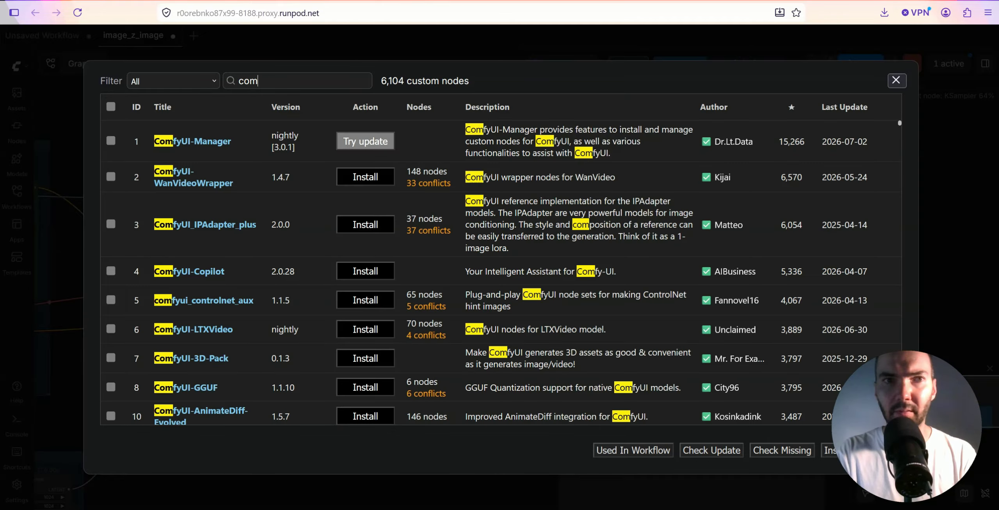
key(BackSpace)
key(BackSpace)
key(BackSpace)
text(local save no)
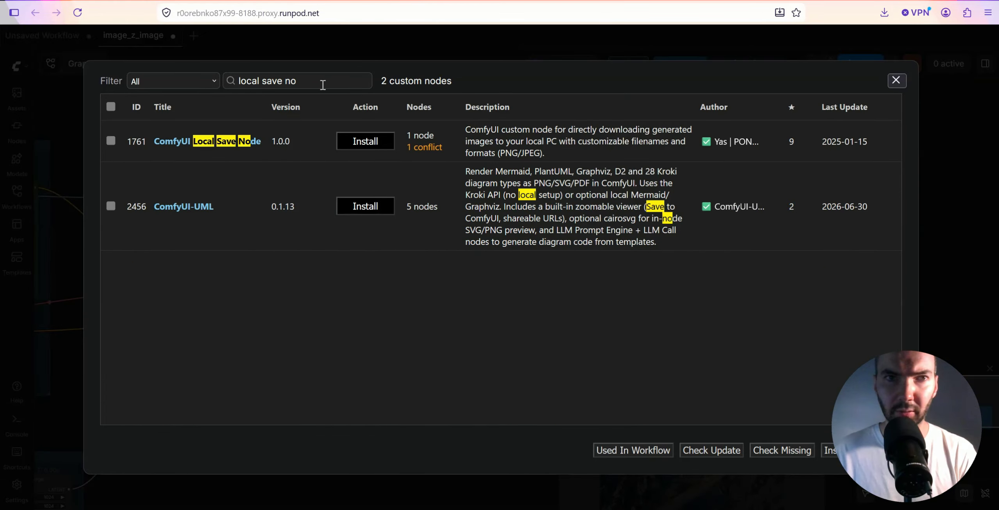
click(364, 142)
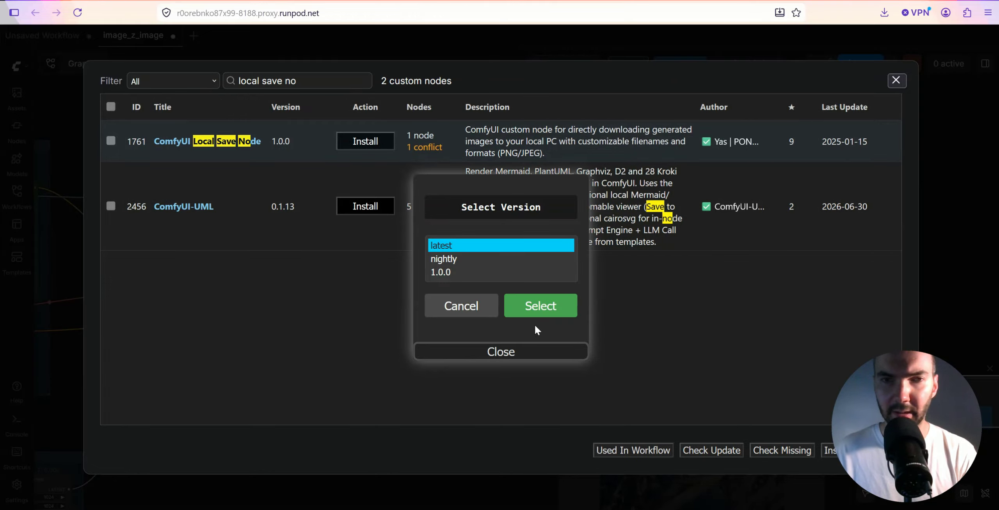
click(543, 308)
click(130, 451)
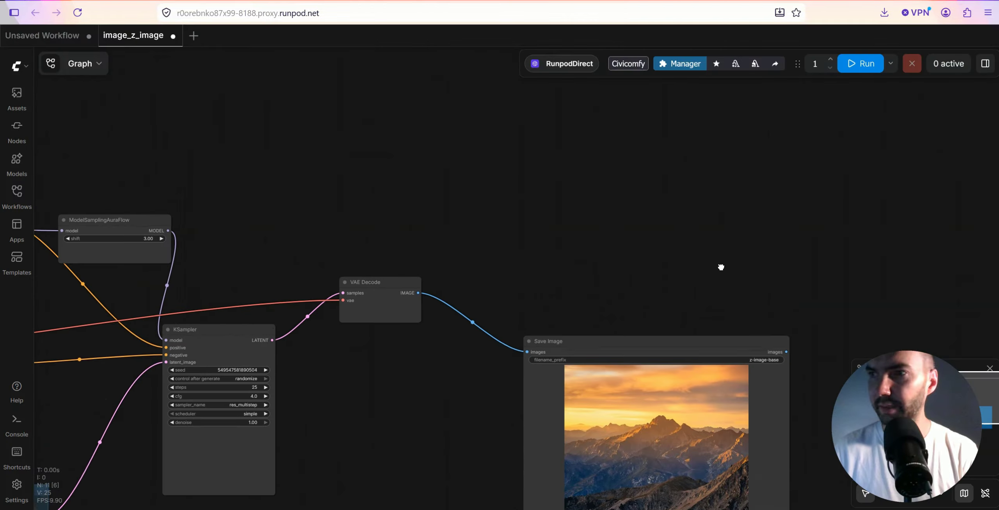
Try to find the local save node in the node search using "local sa", "local" and "save"
double_click(665, 192)
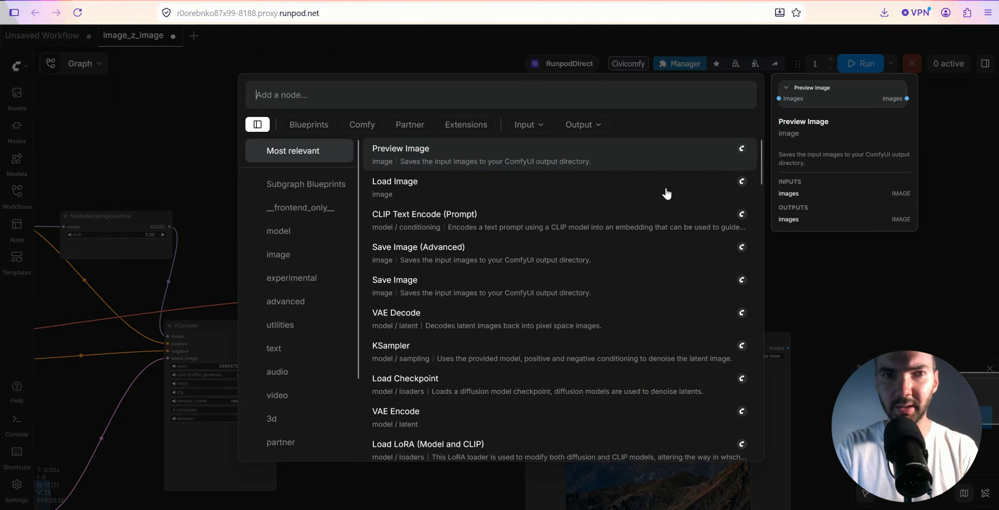
text(local sa)
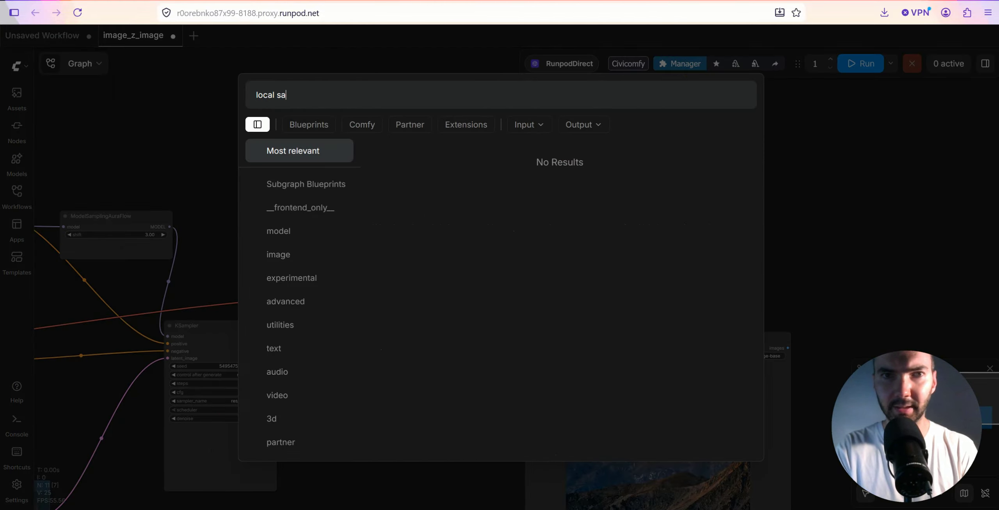
key(BackSpace)
key(BackSpace)
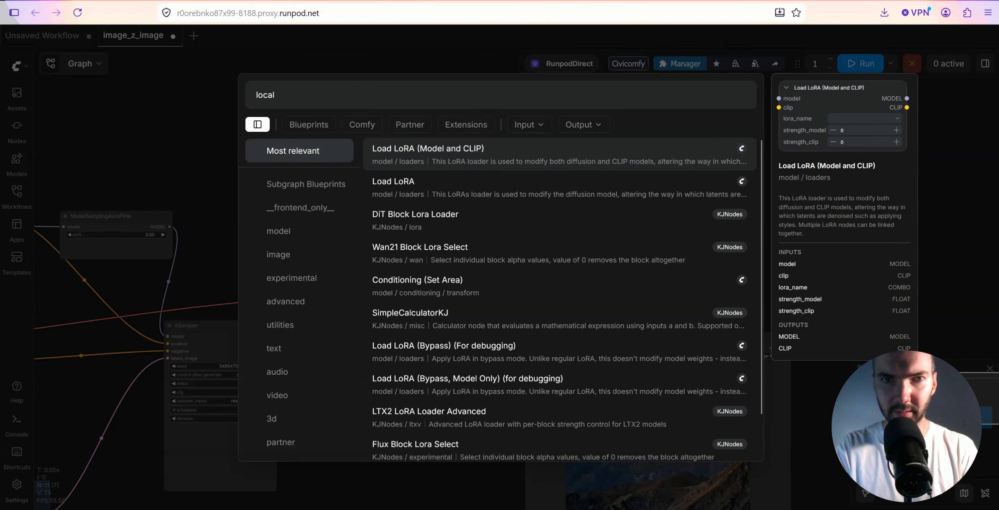
key(BackSpace)
key(BackSpace)
key(BackSpace)
key(BackSpace)
key(BackSpace)
text(save)
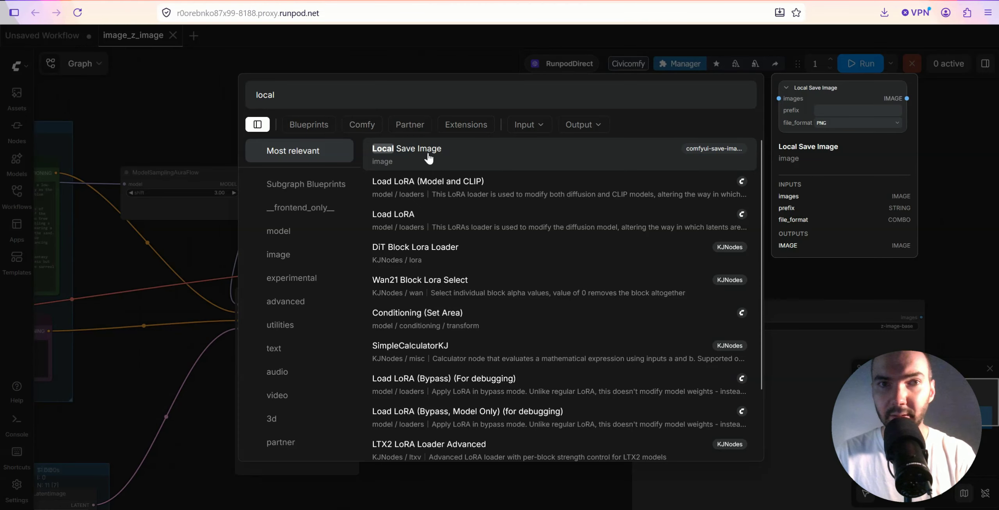
Add a Local Save Image node above the Save Image node and connect the VAE Decode's IMAGE output to its images input
click(428, 158)
drag(502, 171, 698, 179)
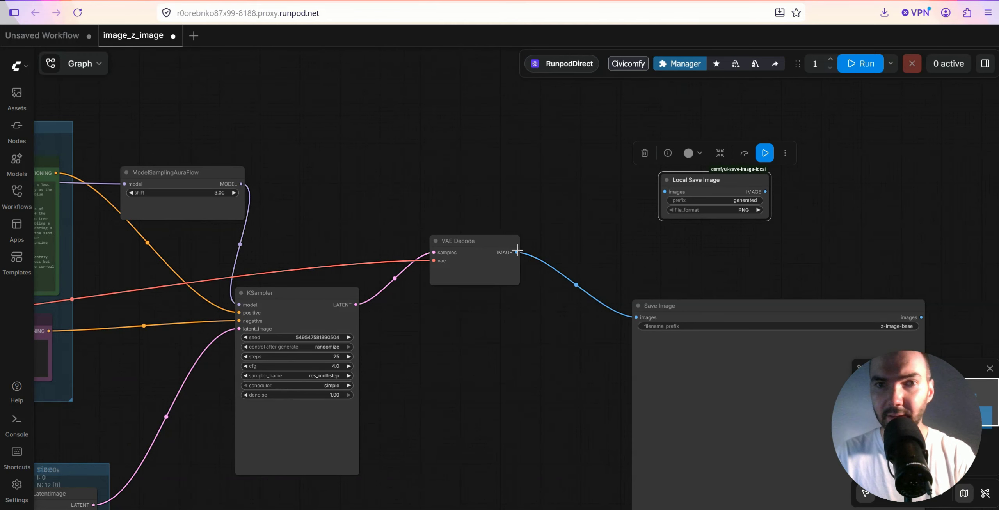
drag(516, 252, 665, 192)
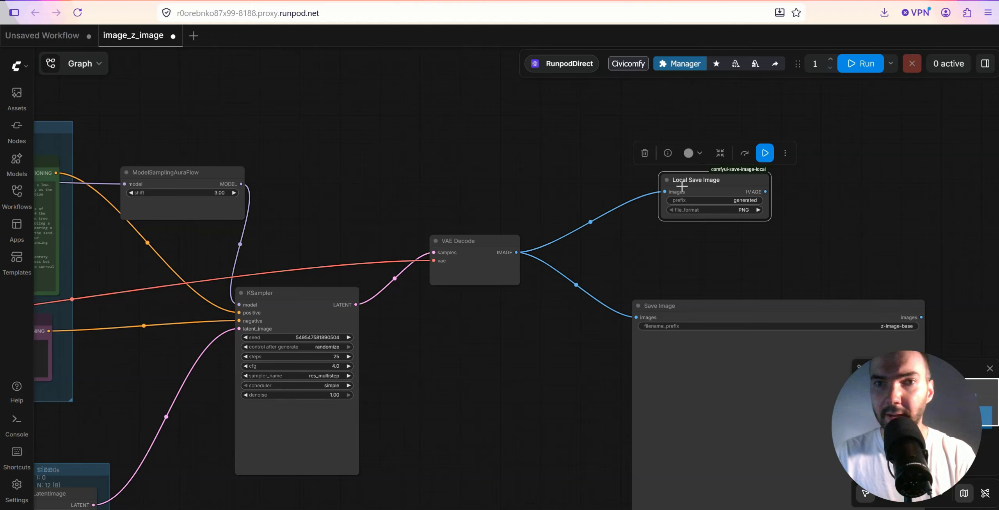
Run the workflow once with the Local Save Image node connected and nudge the Save Image node slightly right
click(861, 67)
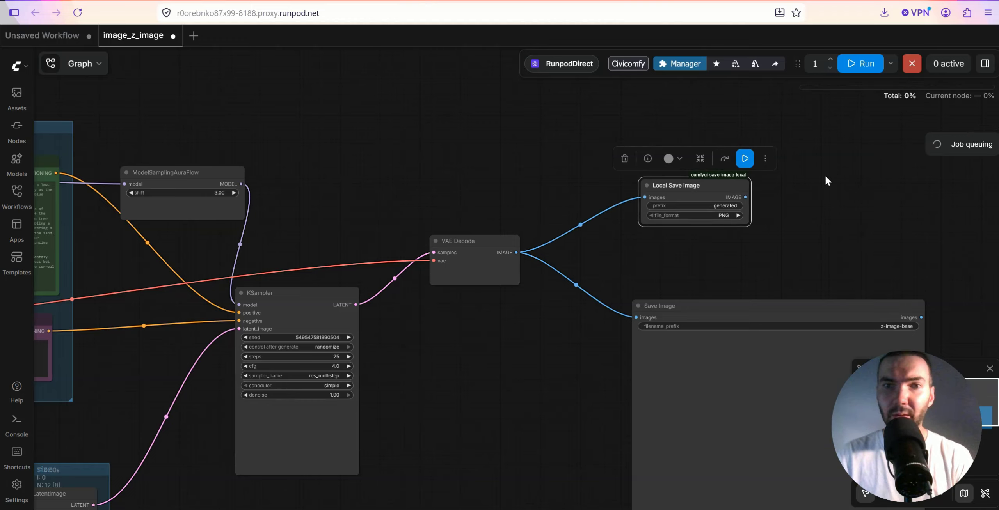
drag(736, 303, 747, 303)
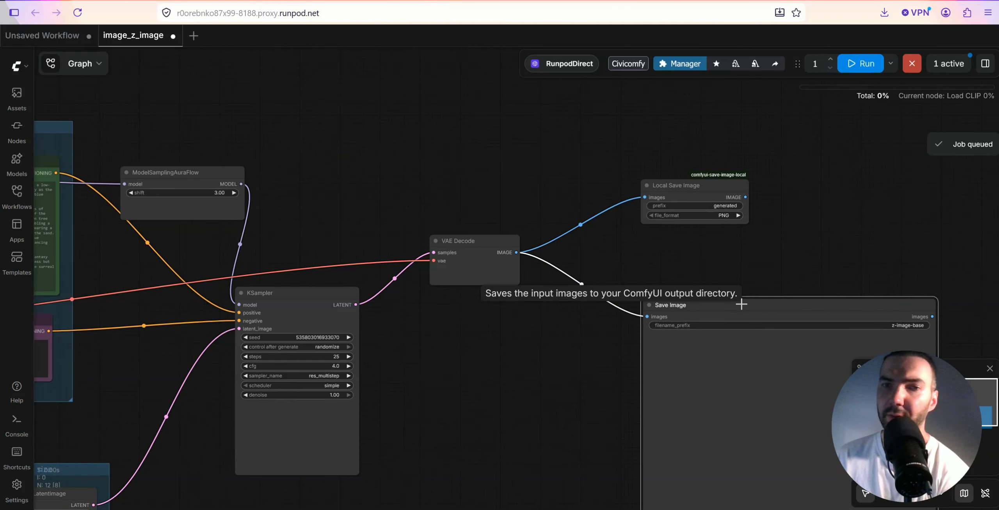
click(851, 200)
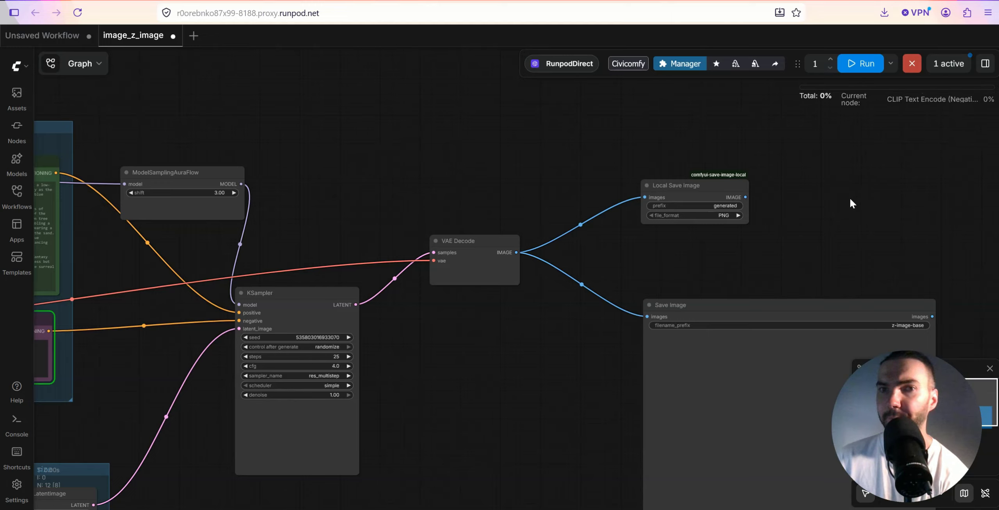
click(680, 184)
click(549, 142)
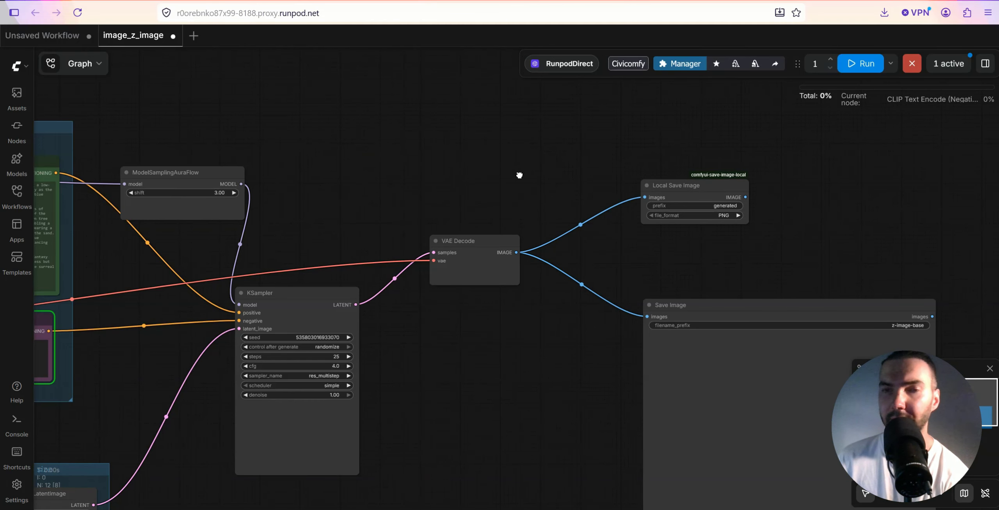
Queue two more runs of the workflow behind the current job
scroll(523, 174, right, 3)
scroll(554, 168, up, 2)
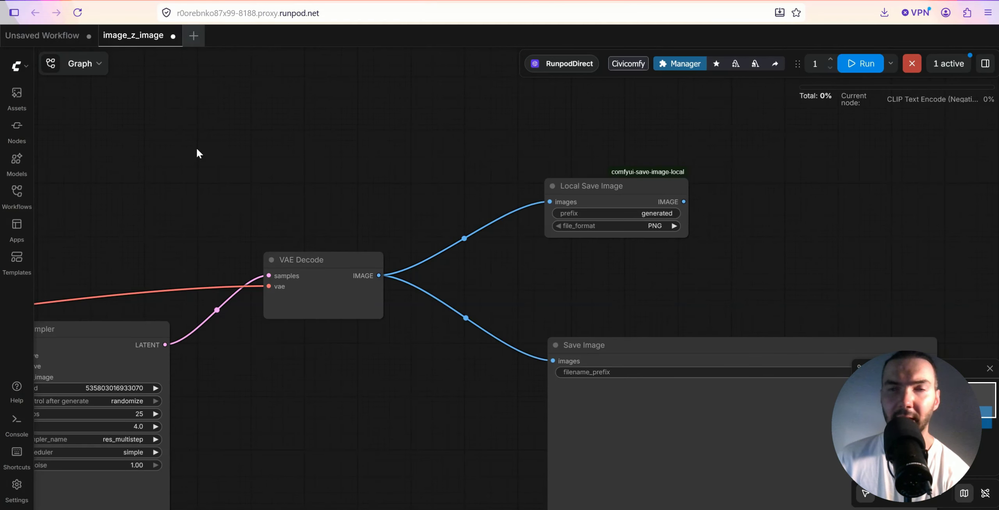
mouse_move(844, 71)
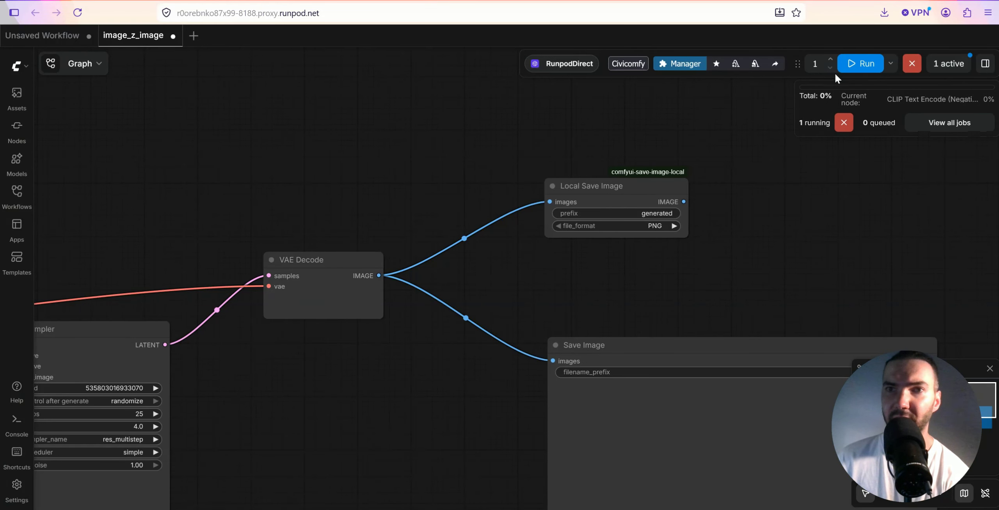
click(843, 70)
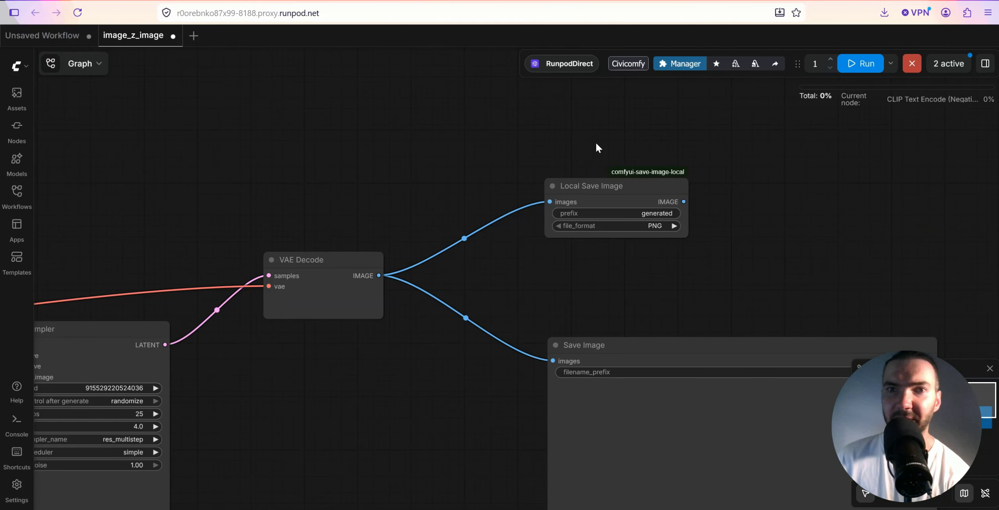
click(857, 64)
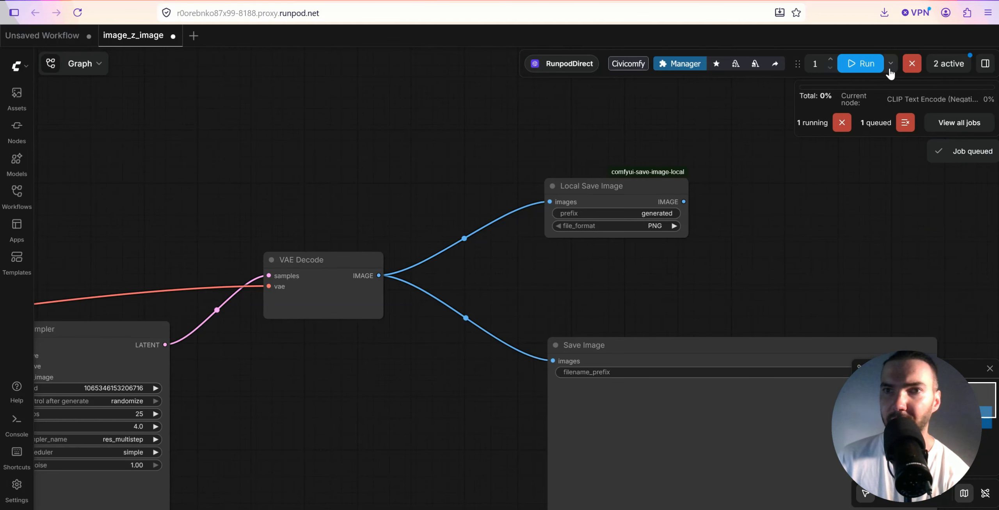
Review the node graph from the Prompt Cycler's prompt list through the KSampler to the Local Save Image node
scroll(565, 203, down, 3)
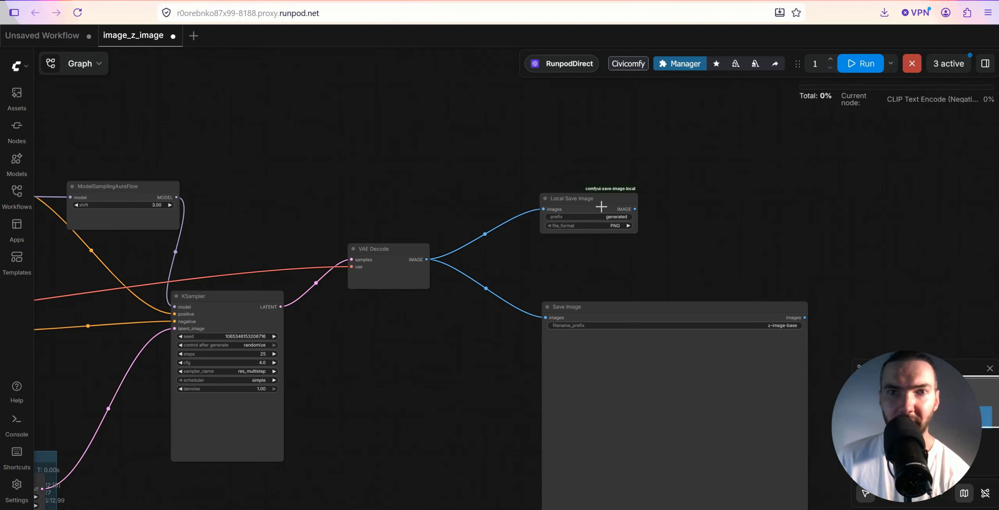
click(597, 207)
scroll(374, 287, down, 5)
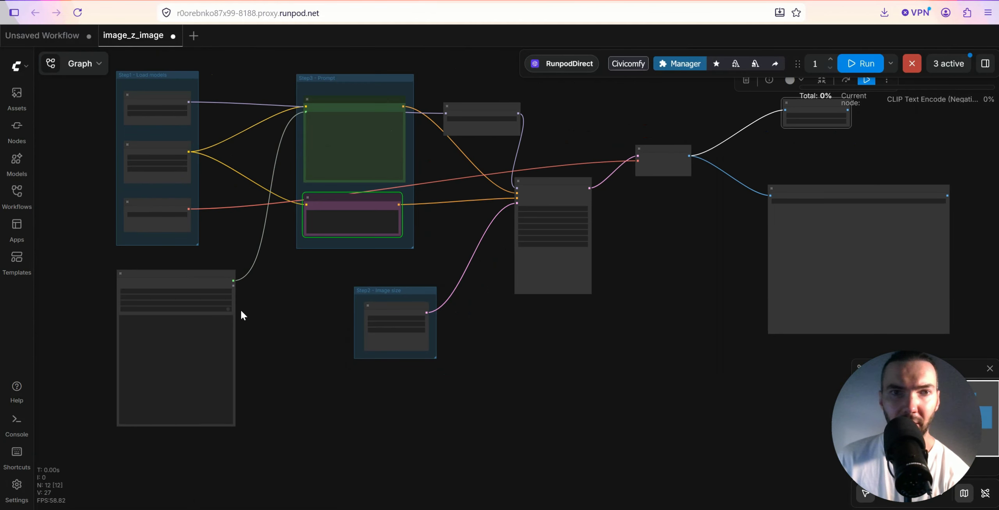
drag(241, 314, 287, 338)
scroll(286, 338, up, 5)
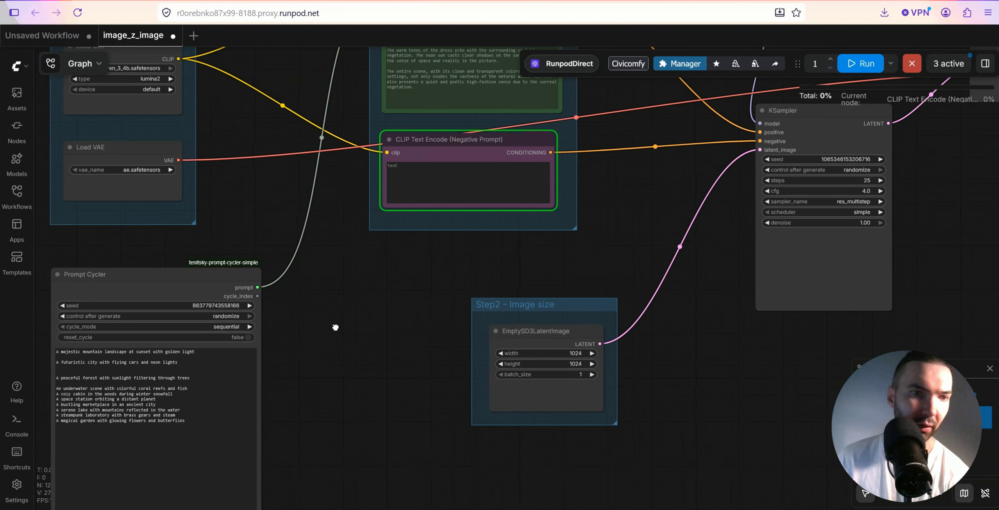
drag(635, 212, 345, 308)
drag(546, 156, 601, 226)
scroll(603, 226, down, 3)
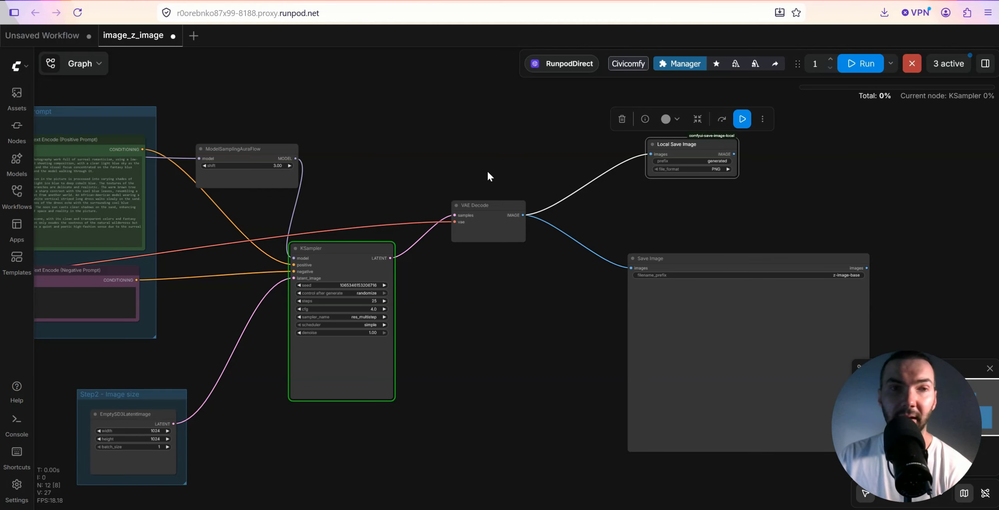
drag(489, 177, 515, 158)
drag(479, 195, 627, 198)
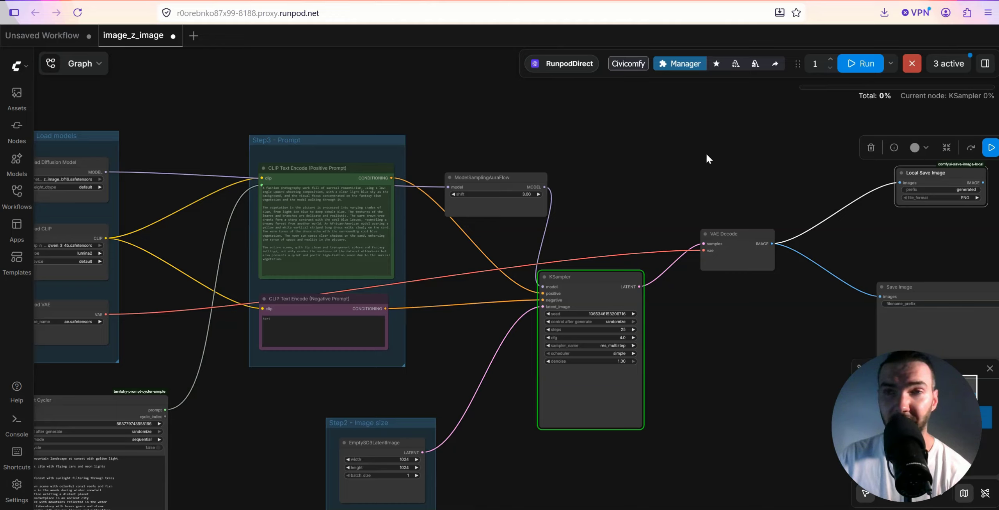
scroll(563, 157, down, 3)
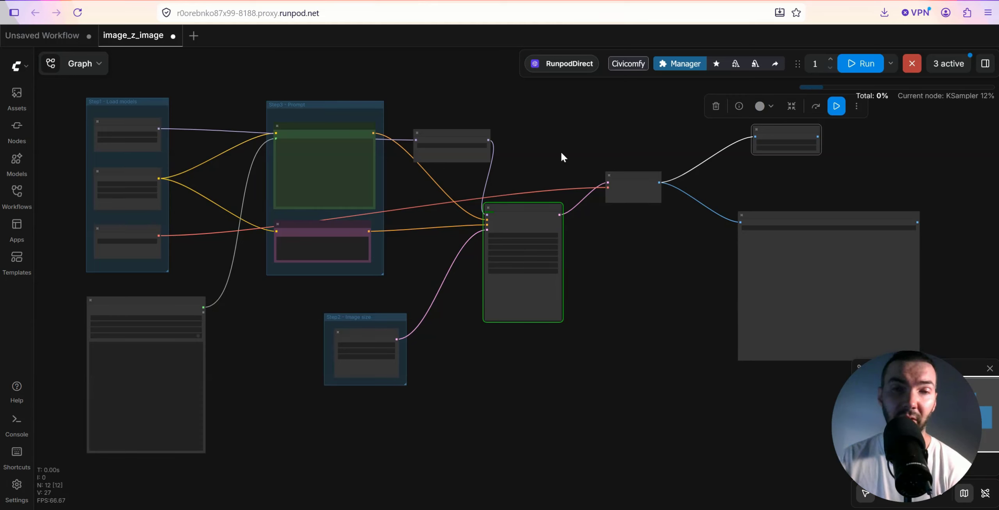